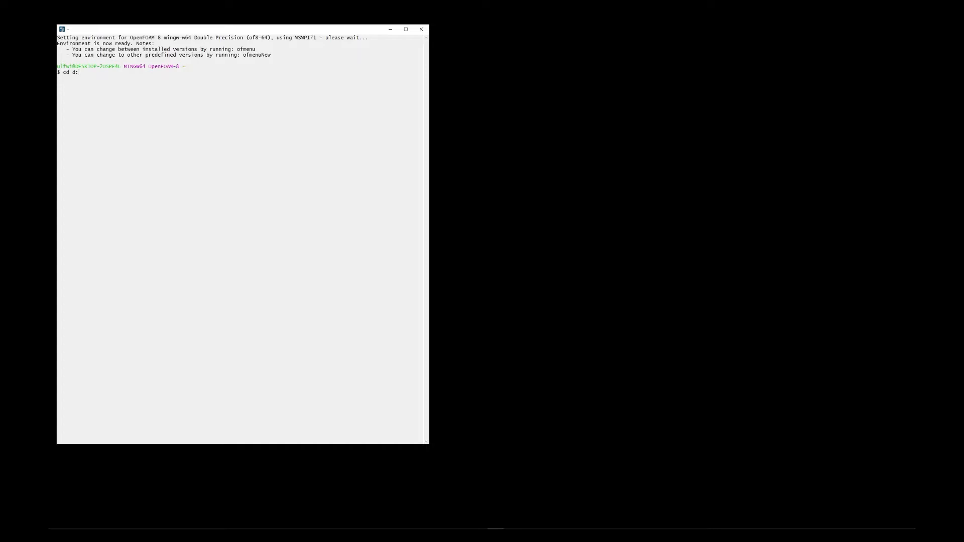
- Change the working directory to the D drive and list its contents
key("BackSpace")
key("Return")
left_click_drag(189, 83, 181, 97)
left_click(180, 88)
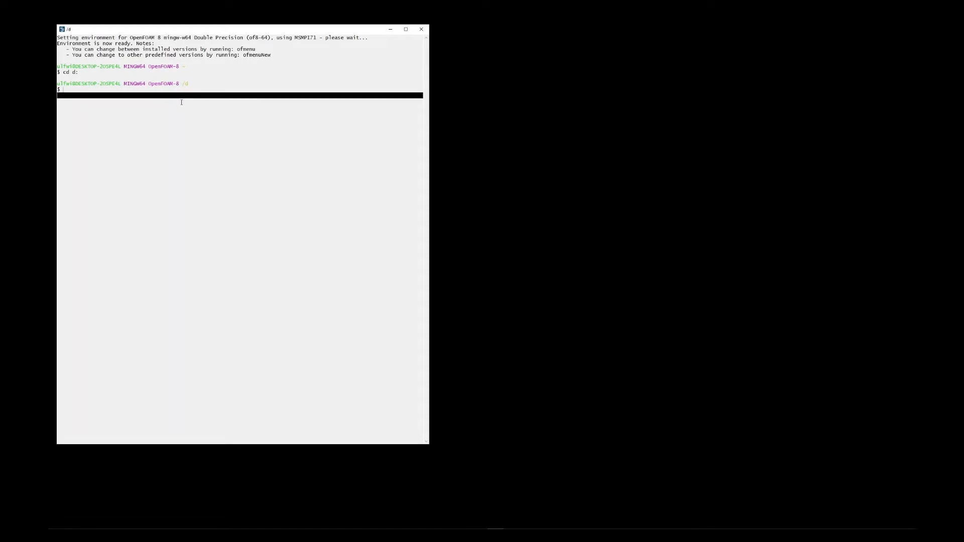
type("ls")
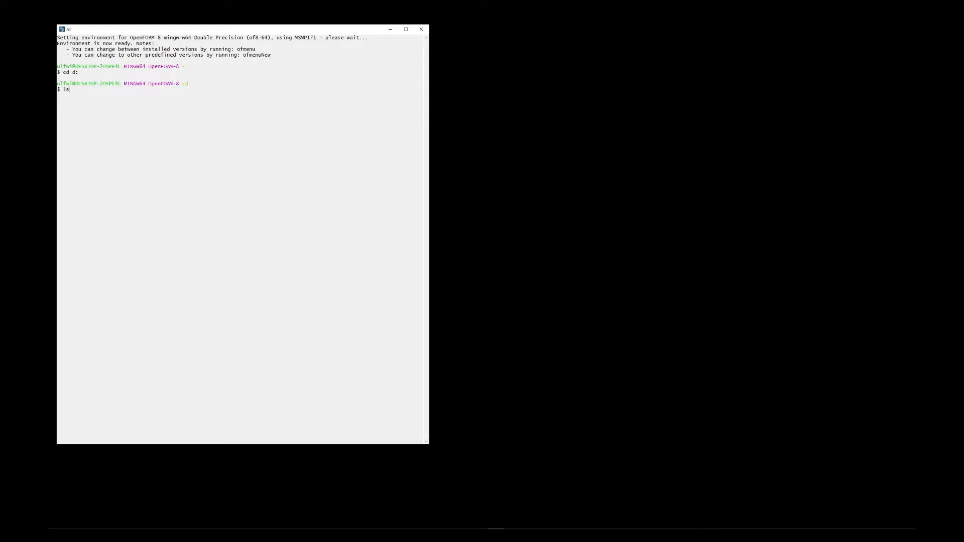
key("Return")
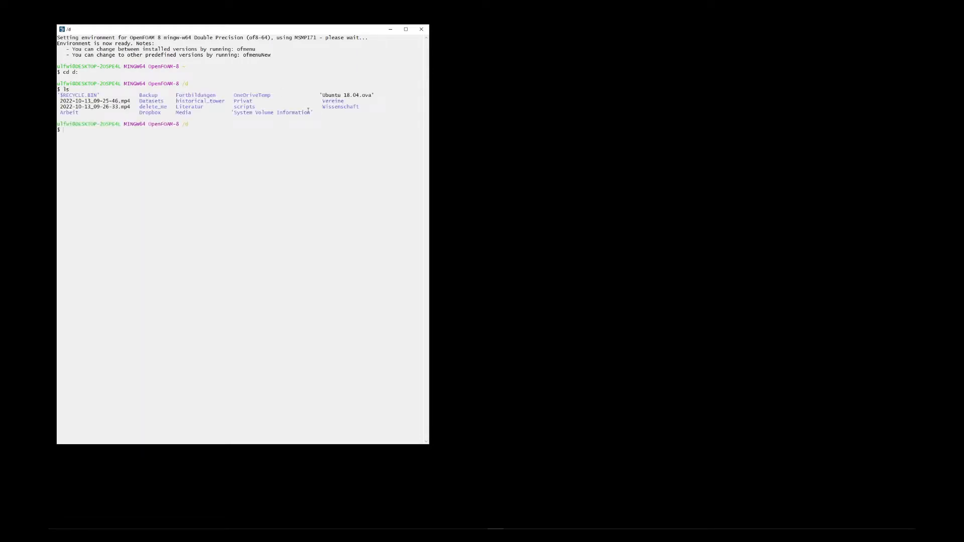
- Change into the historical_tower case folder and list its files
left_click_drag(344, 117, 57, 95)
left_click(66, 89)
double_click(203, 101)
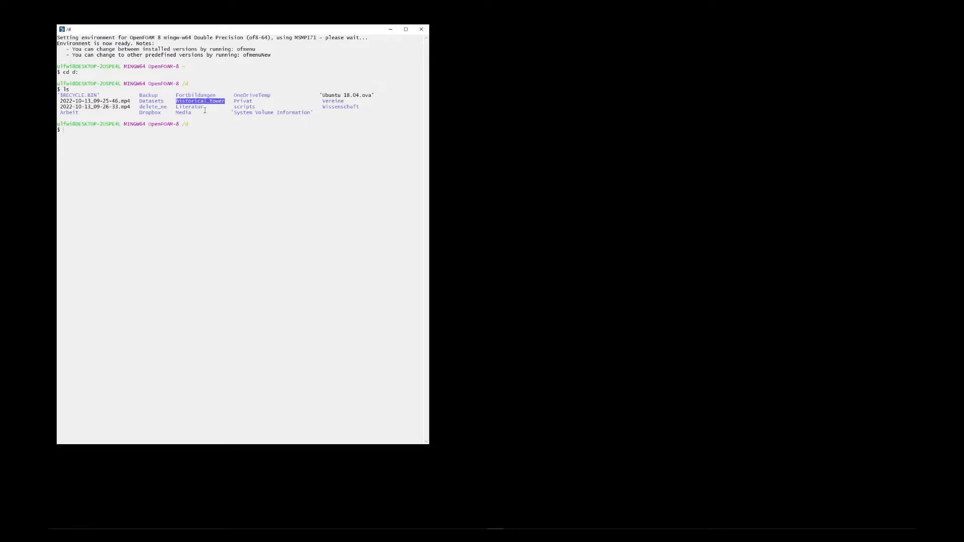
left_click(240, 137)
type("cd h")
key("Tab")
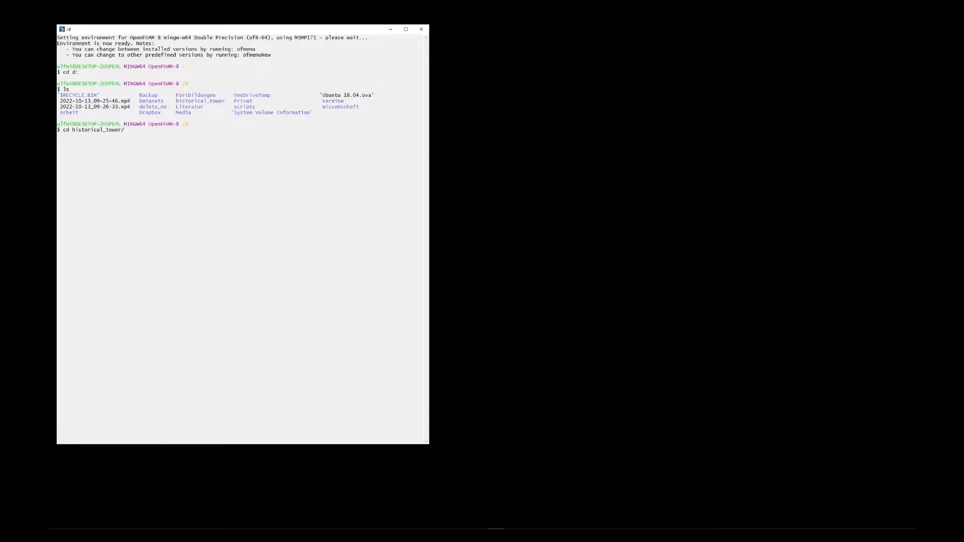
key("Return")
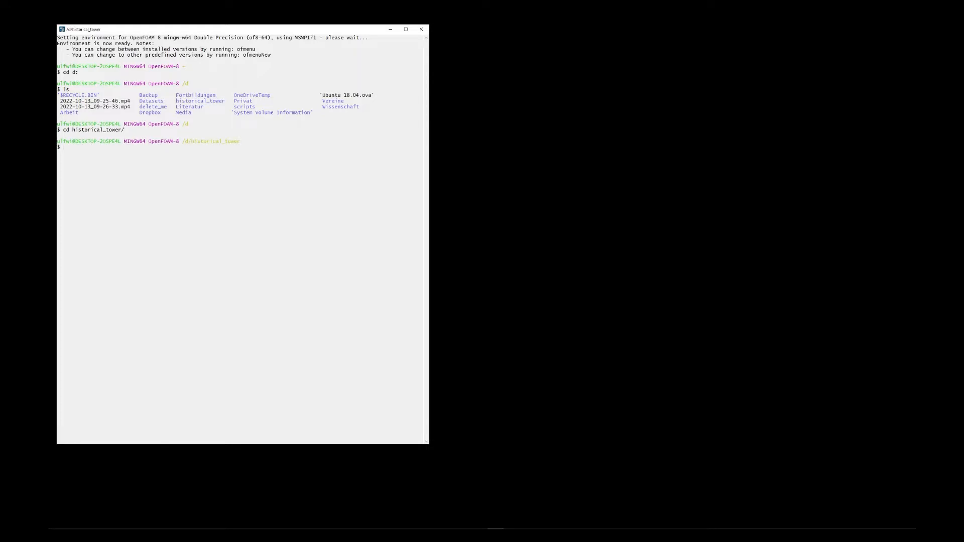
type("ls")
key("Return")
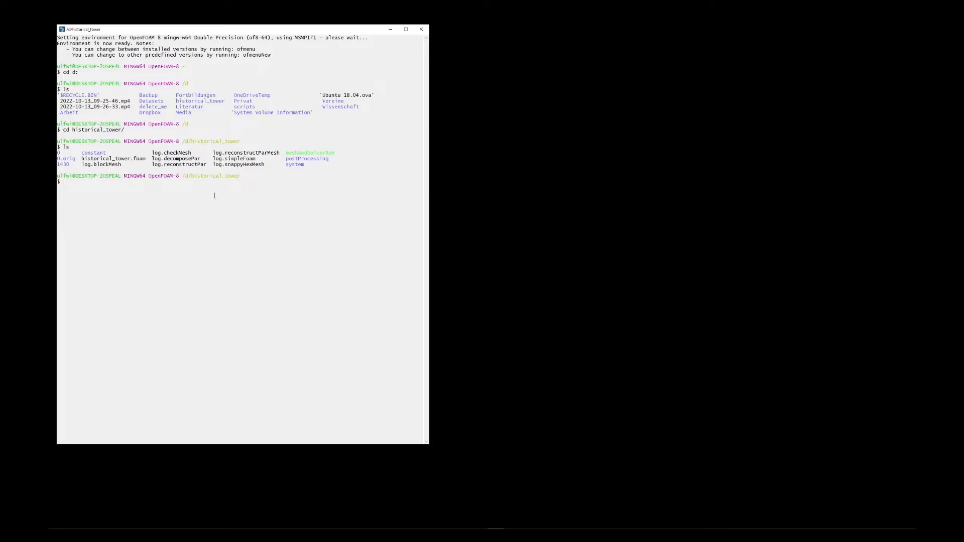
- Launch ParaView on the case with paraFoam and close the startup screen, opting not to show it again
type("paraFoam")
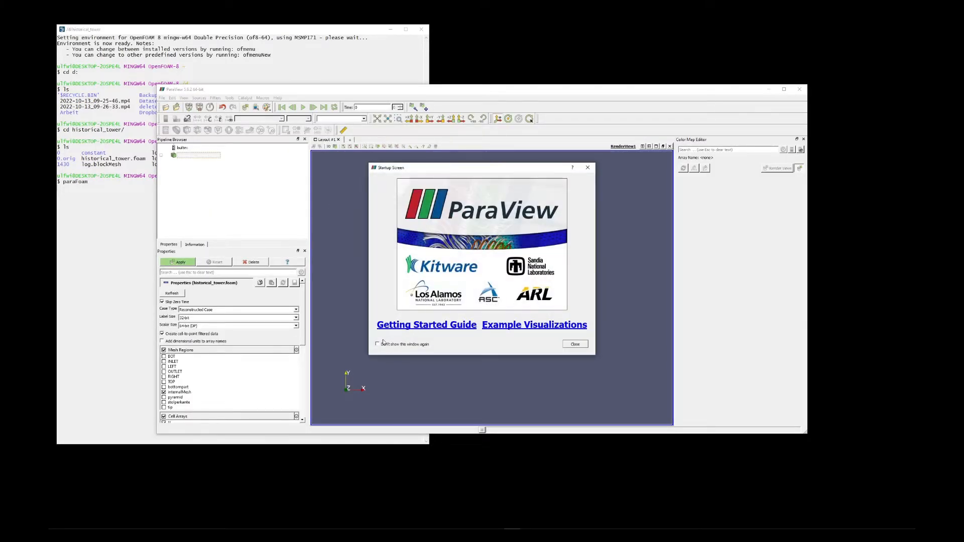
left_click(405, 345)
left_click(578, 346)
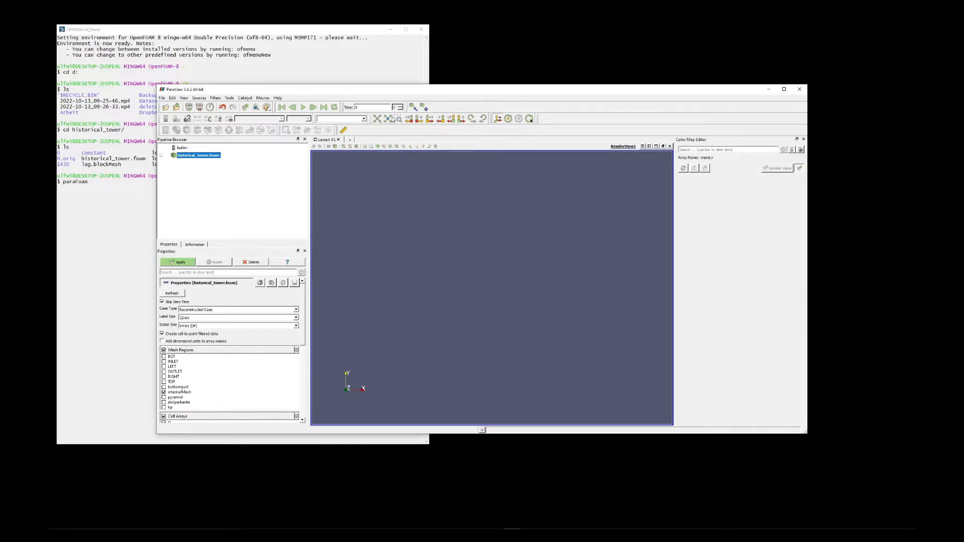
- Maximize the ParaView window and load only the bottompart, pyramid, stolperkante and tip mesh regions, excluding internalMesh
double_click(392, 90)
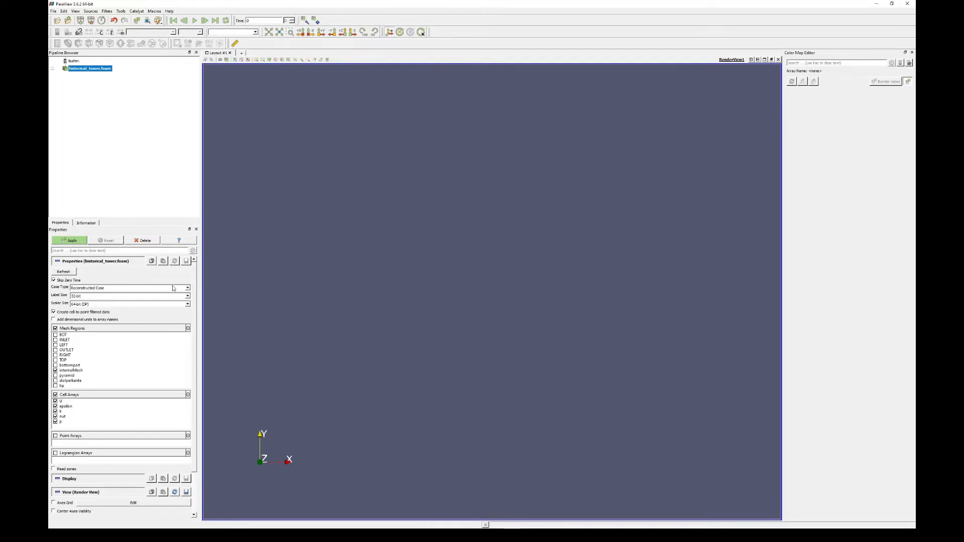
scroll(170, 290, "down", 2)
scroll(171, 291, "up", 2)
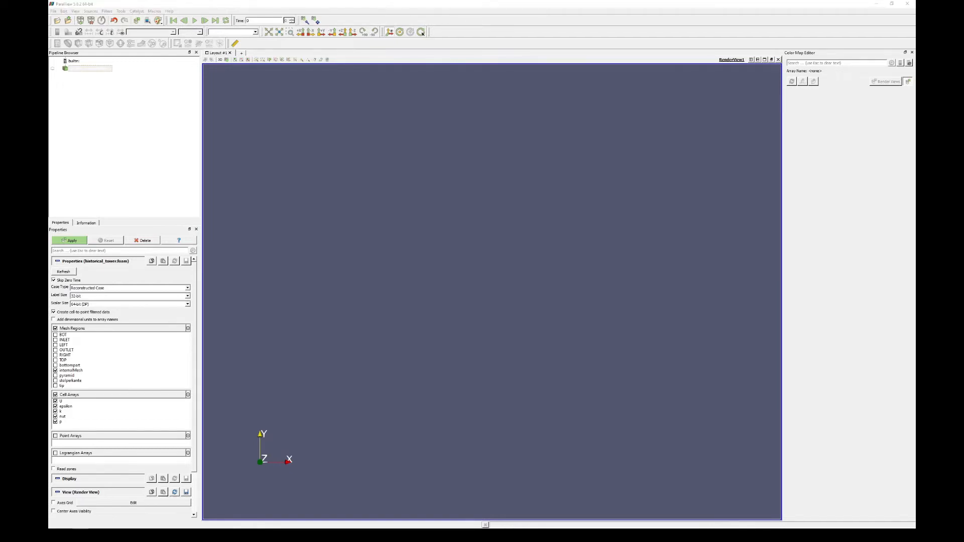
left_click(227, 299)
scroll(195, 324, "down", 1)
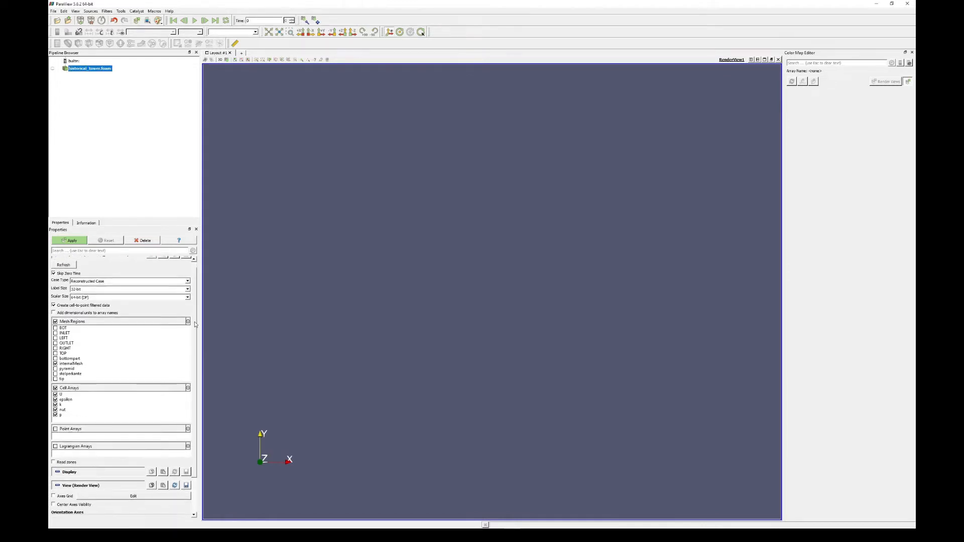
left_click_drag(196, 324, 193, 327)
left_click(55, 362)
left_click(55, 358)
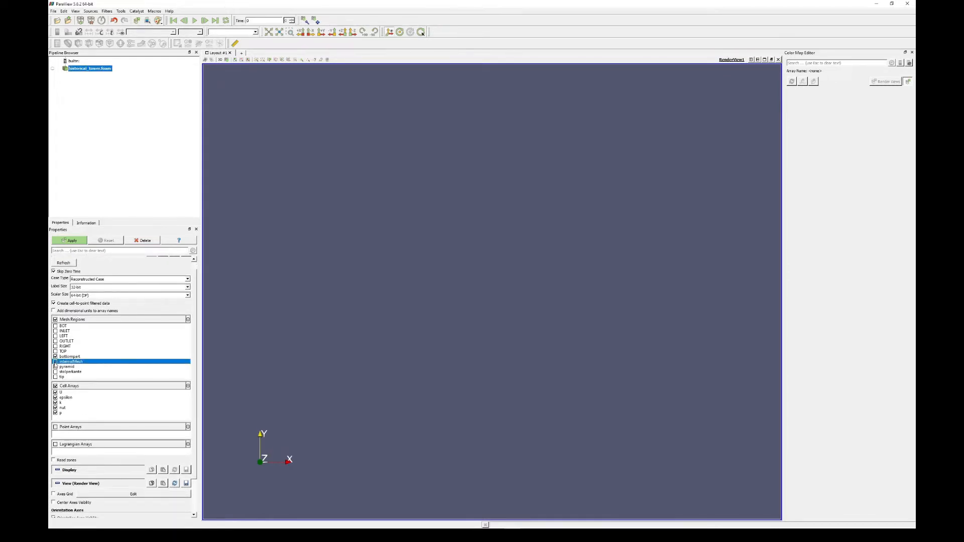
left_click(55, 367)
left_click(56, 371)
left_click(55, 377)
left_click(55, 362)
left_click(73, 242)
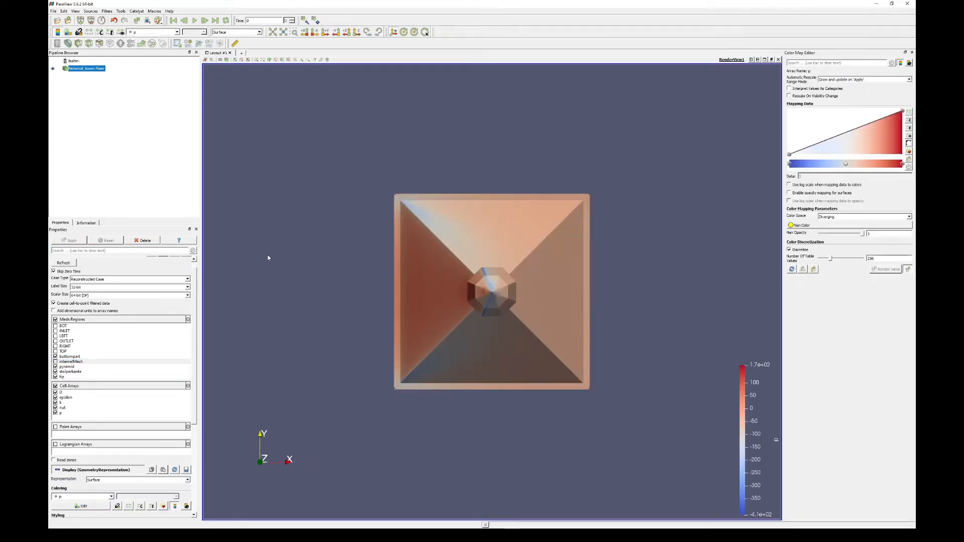
- Temporarily remove the bottompart mesh region from the displayed tower and restore it
left_click_drag(489, 314, 532, 293)
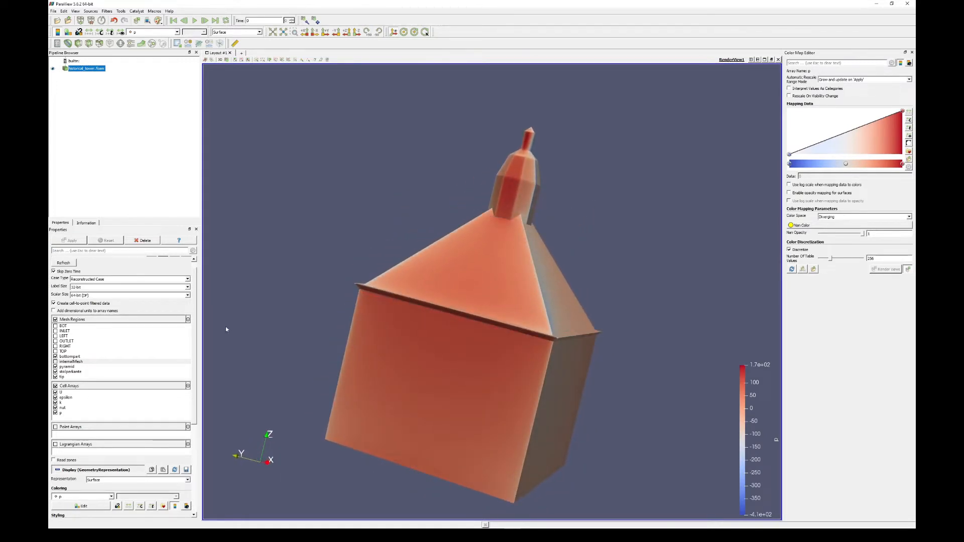
left_click(56, 361)
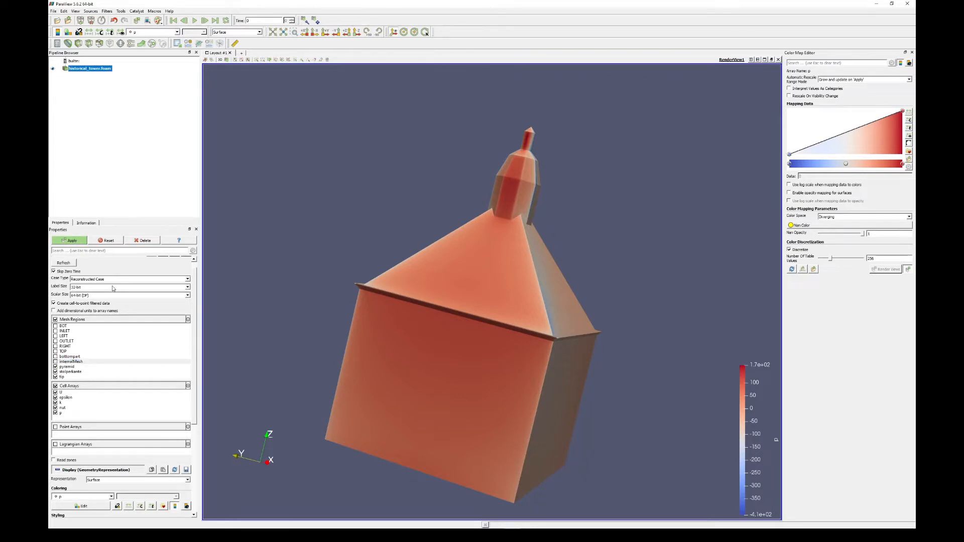
left_click(69, 240)
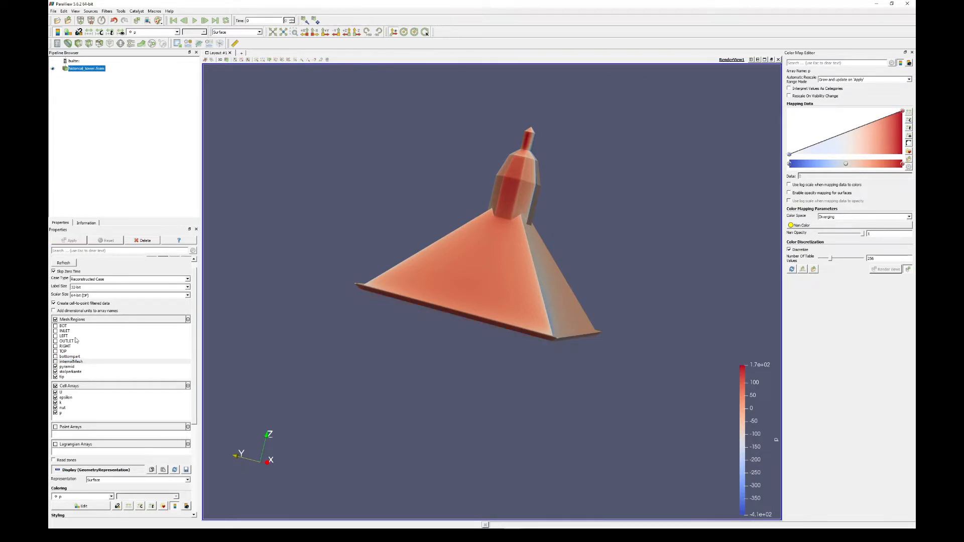
left_click(55, 357)
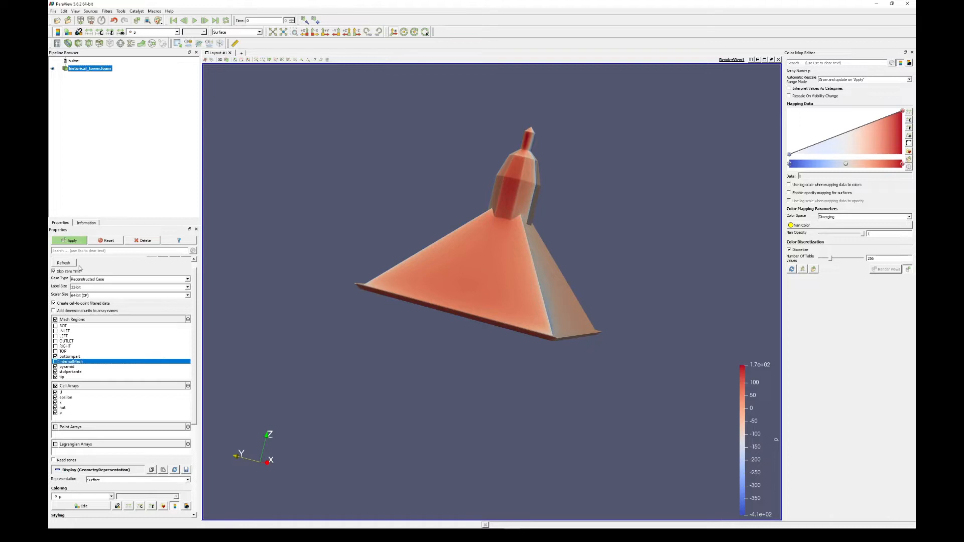
left_click(72, 241)
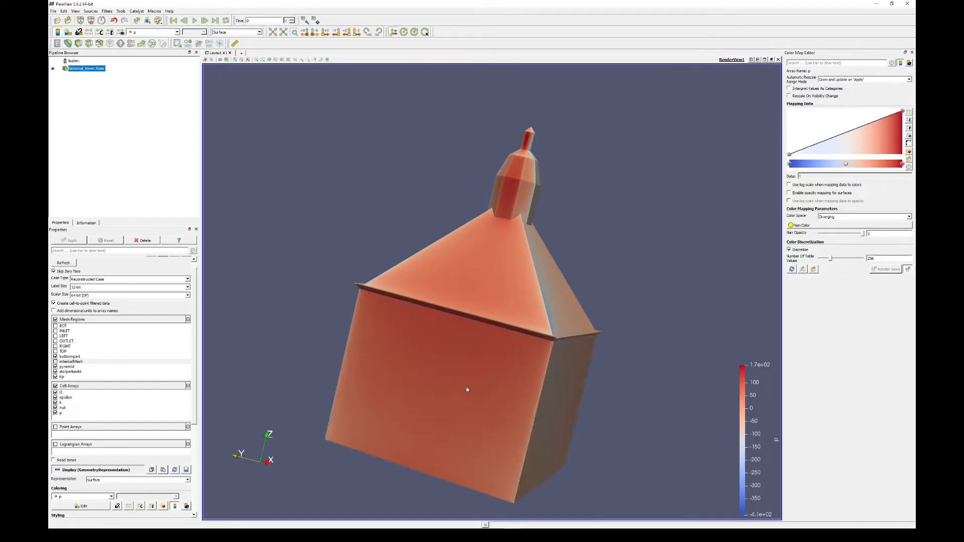
- Move the pressure color legend up beside the tower, at about mid-height of the render view
left_click_drag(474, 383, 500, 384)
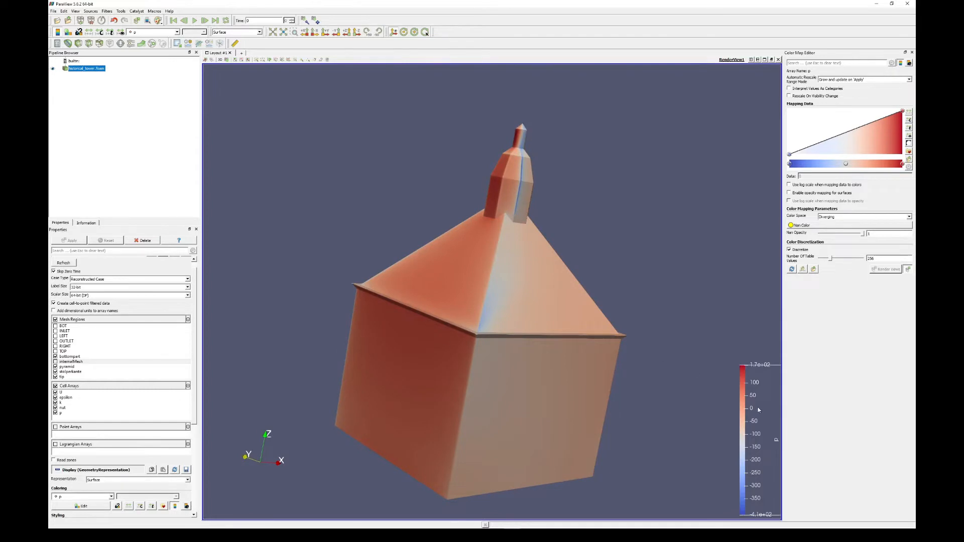
left_click_drag(733, 391, 701, 247)
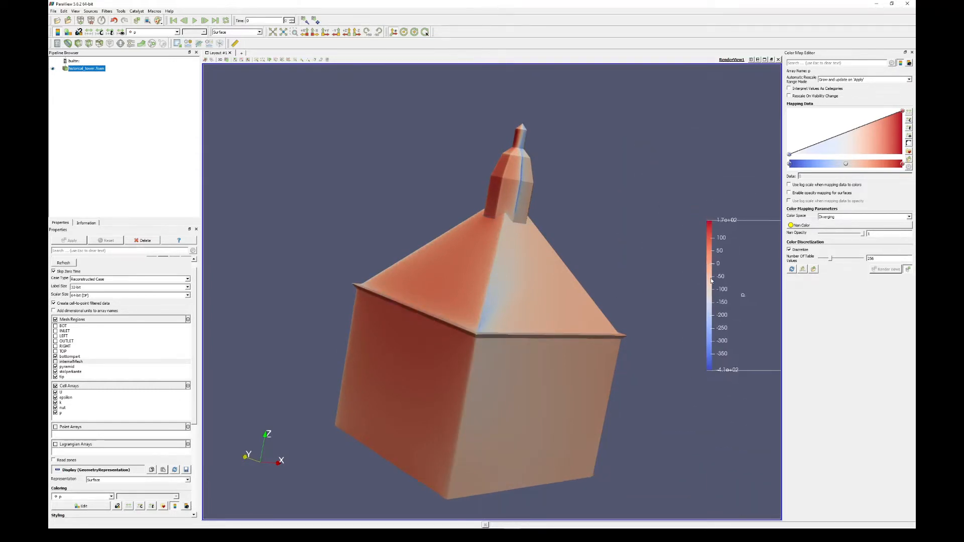
left_click_drag(743, 297, 752, 296)
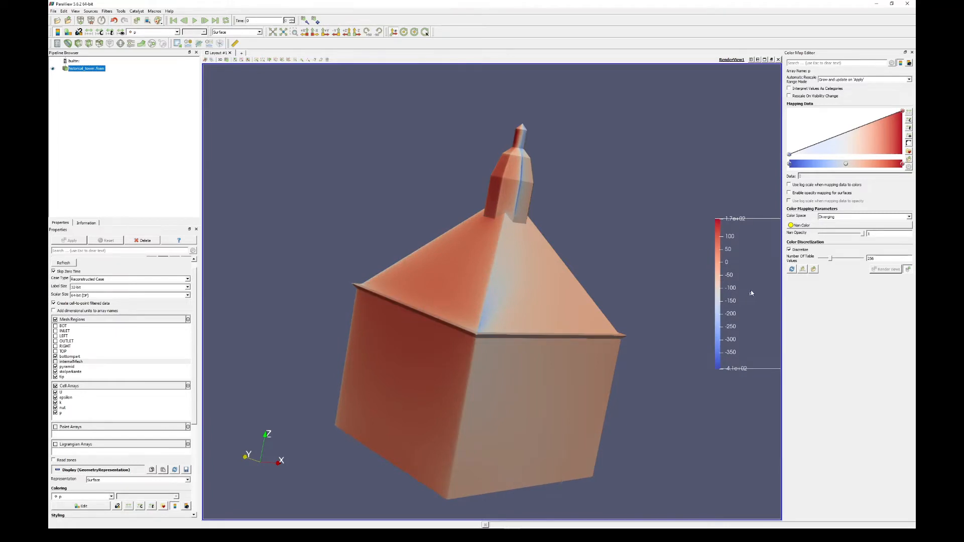
- Review the available coloring fields and examine the pressure distribution on the tower's faces from several sides
left_click(177, 32)
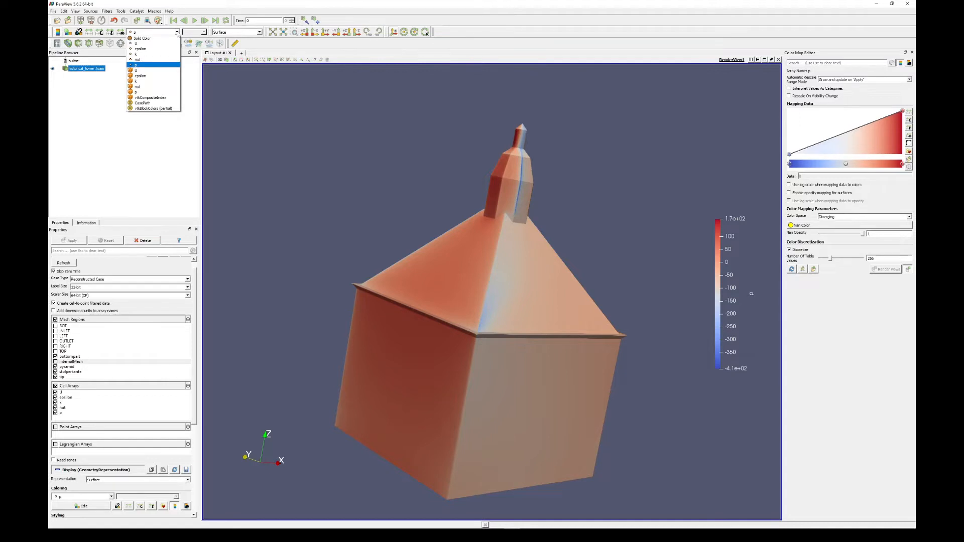
left_click(177, 32)
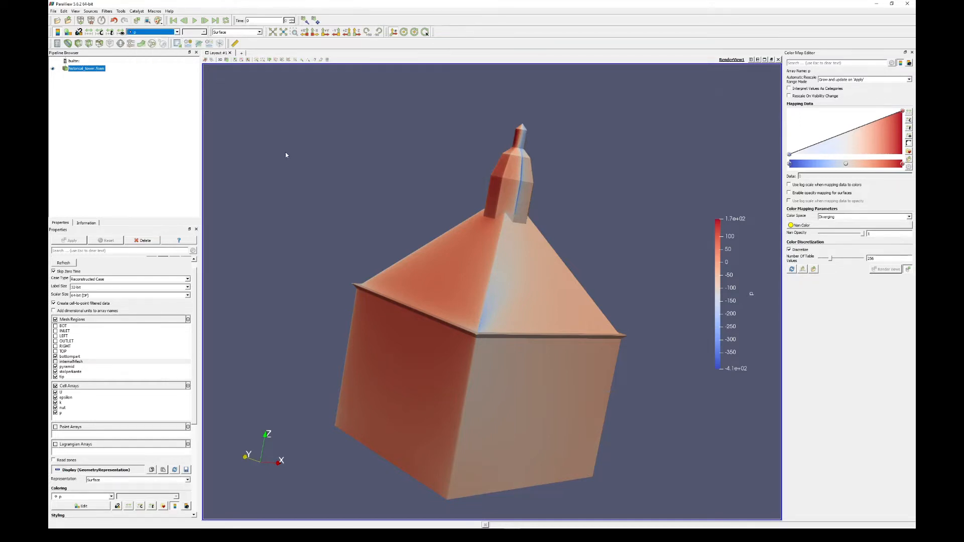
left_click_drag(372, 261, 330, 415)
left_click_drag(295, 438, 266, 464)
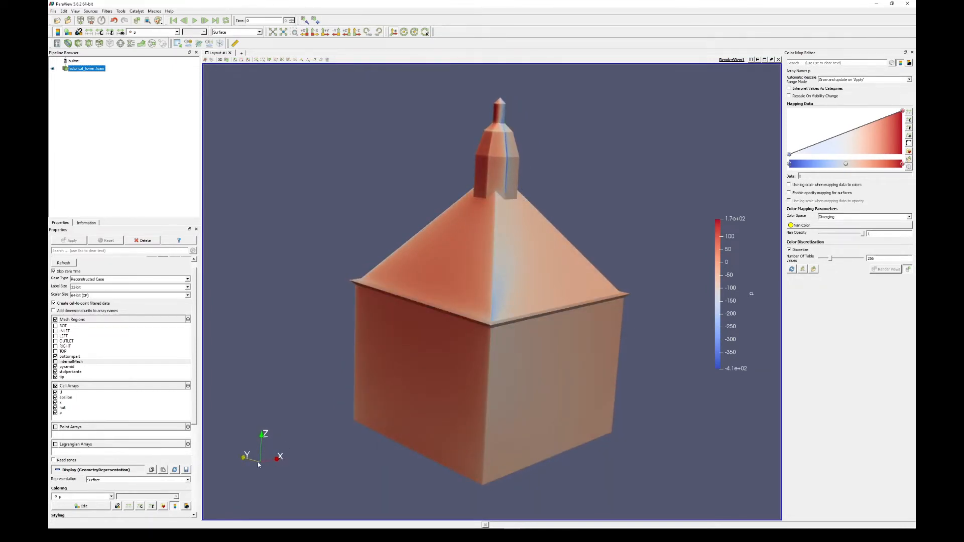
left_click_drag(311, 450, 459, 385)
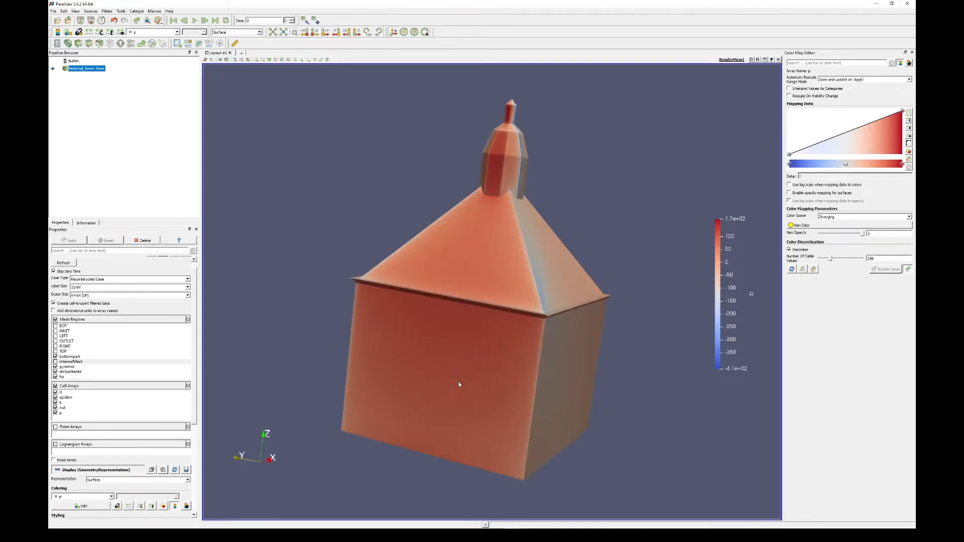
left_click_drag(461, 315, 491, 251)
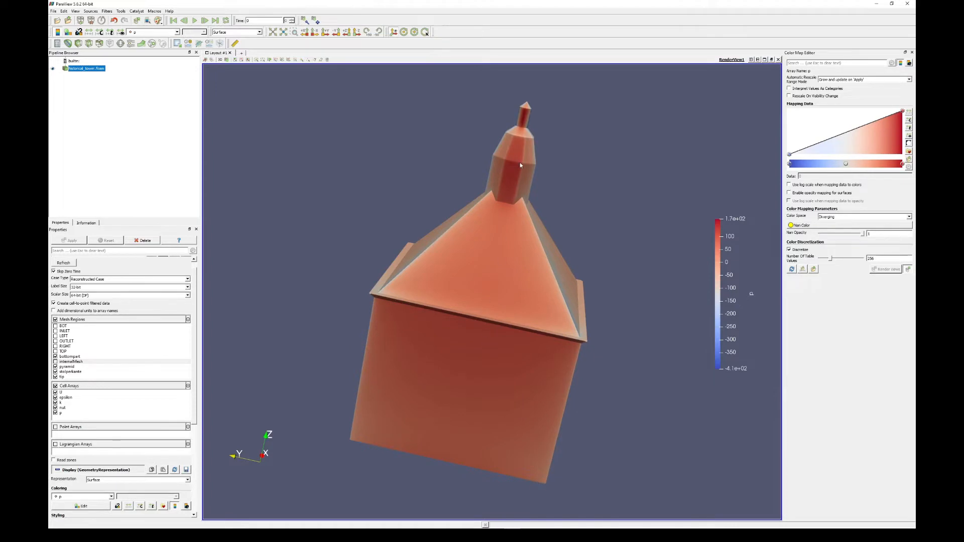
left_click_drag(465, 379, 411, 351)
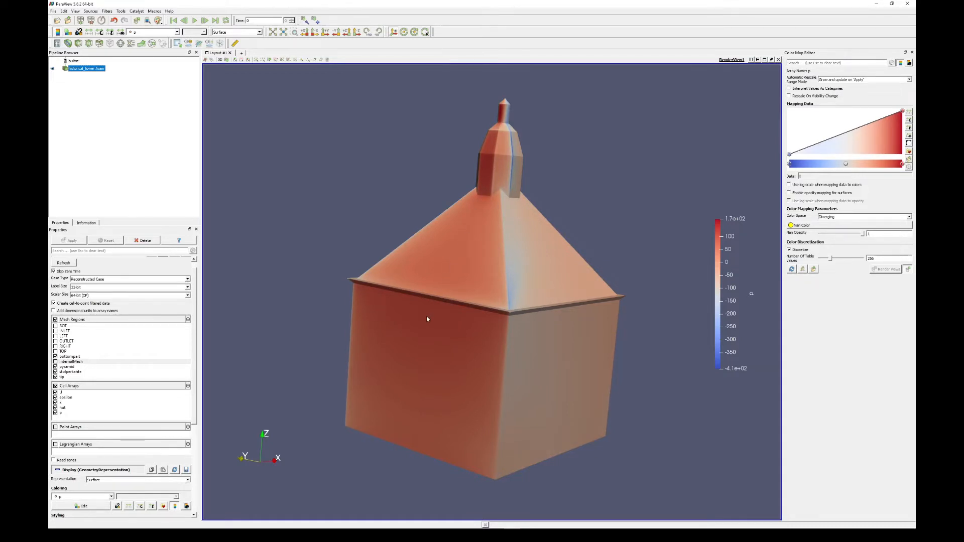
left_click_drag(424, 318, 432, 318)
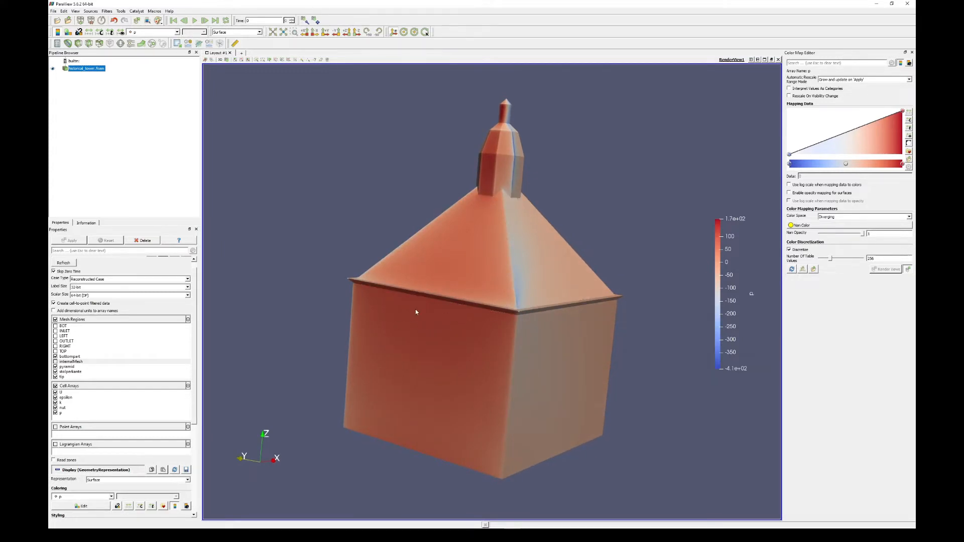
left_click_drag(486, 182, 495, 206)
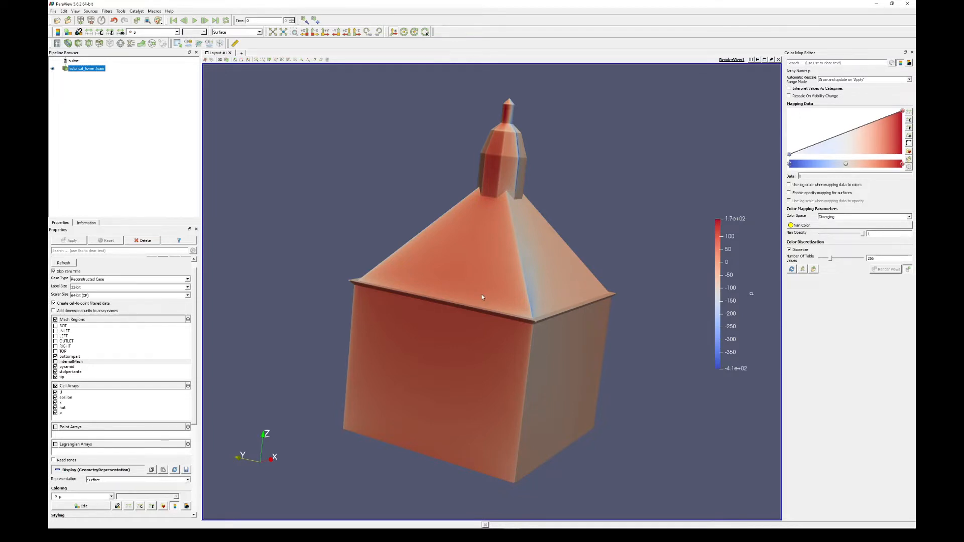
- Examine the pressure on the tower from a distance and close up along the roof's corner ridge and eaves
left_click_drag(466, 291, 462, 264)
scroll(468, 258, "down", 4)
scroll(468, 258, "up", 4)
scroll(469, 258, "down", 4)
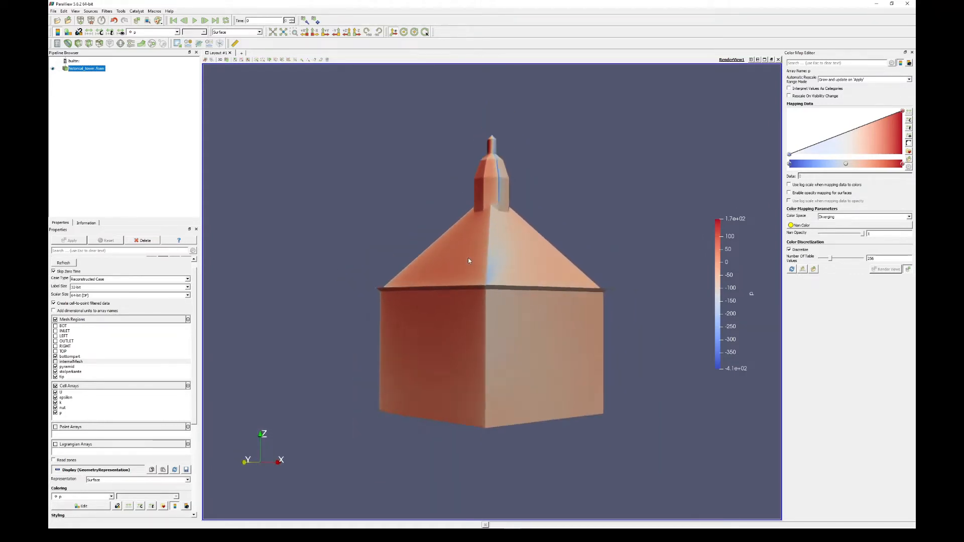
scroll(468, 258, "up", 4)
scroll(468, 258, "down", 4)
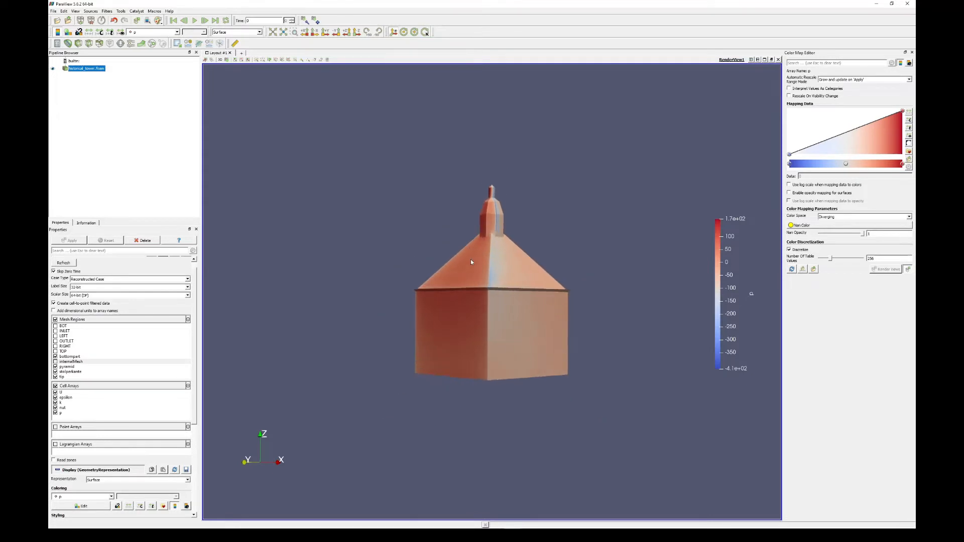
scroll(472, 259, "up", 4)
middle_click_drag(471, 257, 422, 224)
left_click_drag(422, 224, 478, 246)
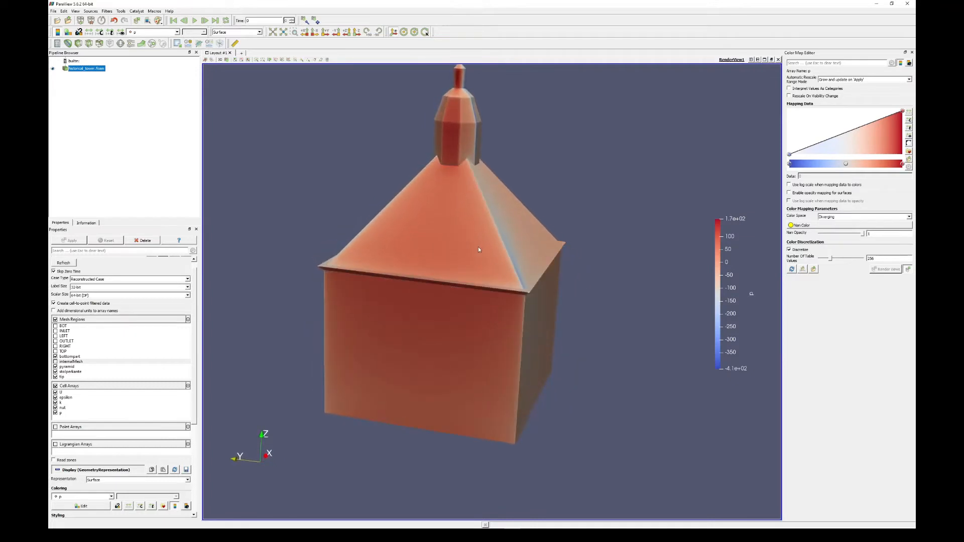
scroll(465, 234, "up", 5)
scroll(469, 244, "down", 6)
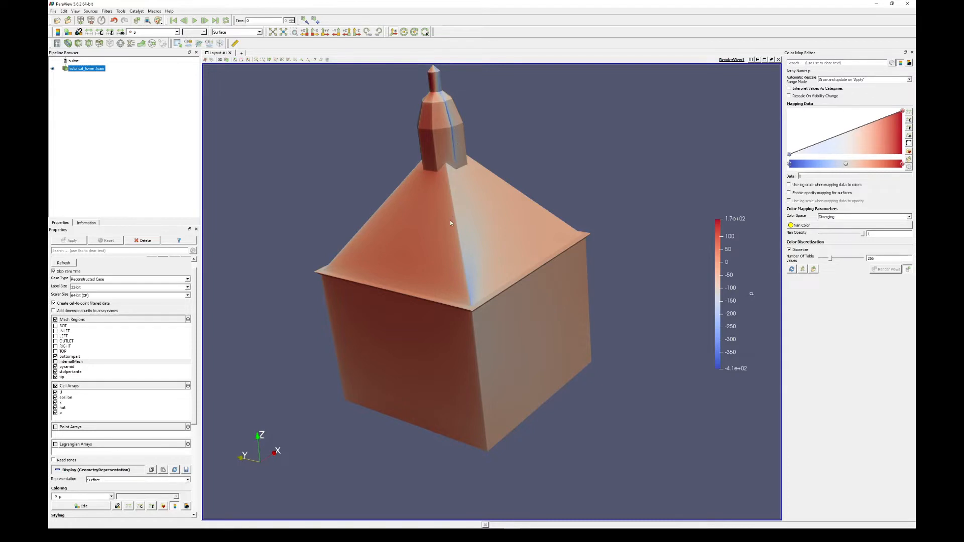
scroll(440, 261, "up", 6)
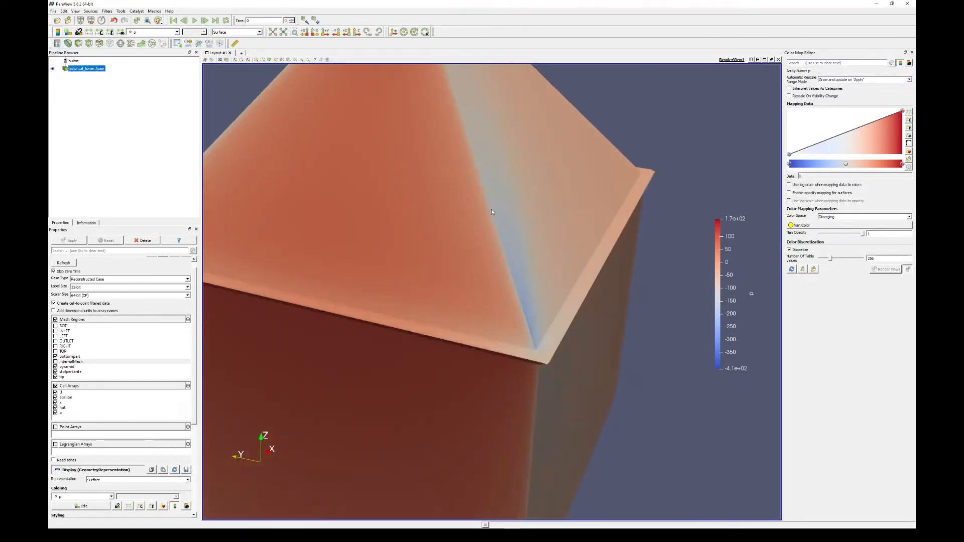
scroll(481, 212, "down", 3)
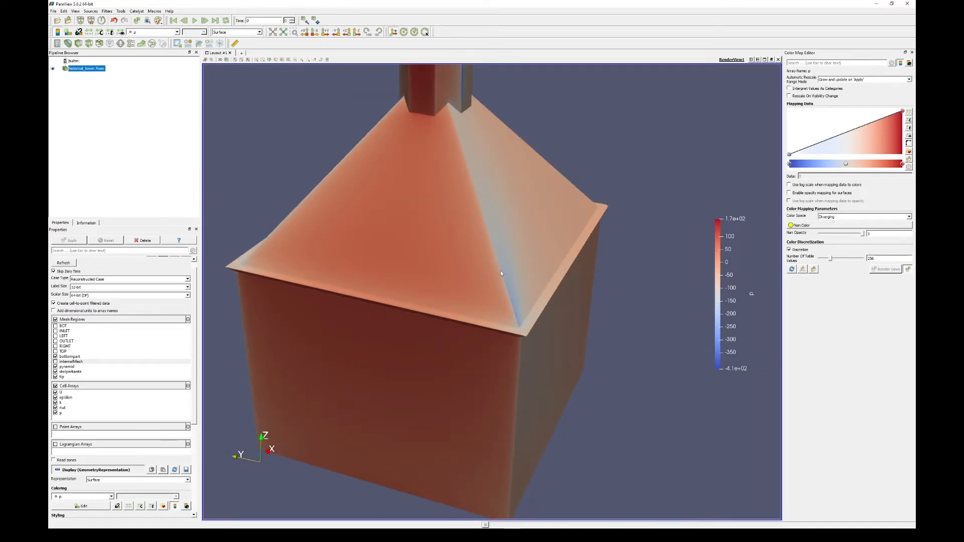
scroll(503, 258, "down", 4)
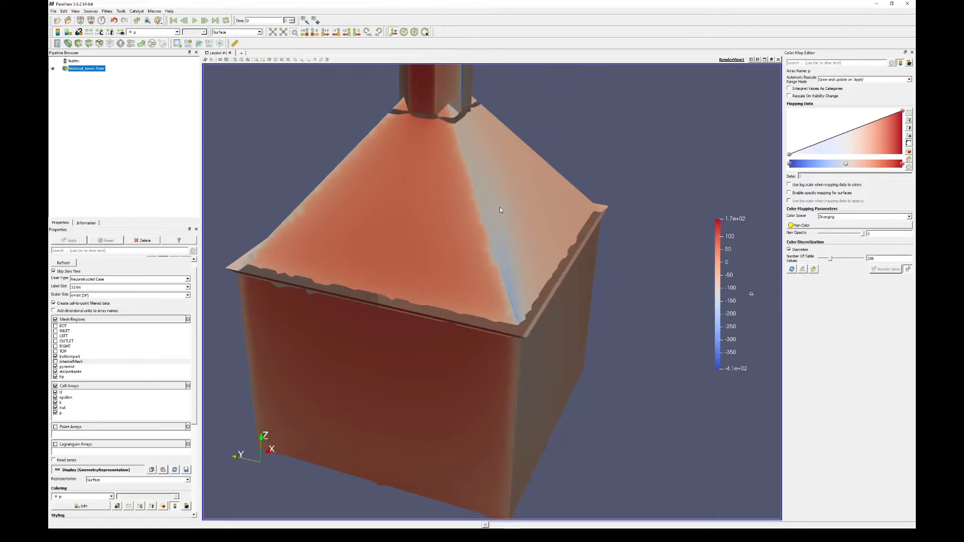
- Rescale the pressure color map on the tower to a custom range from -300 to 120
left_click_drag(465, 220, 455, 219)
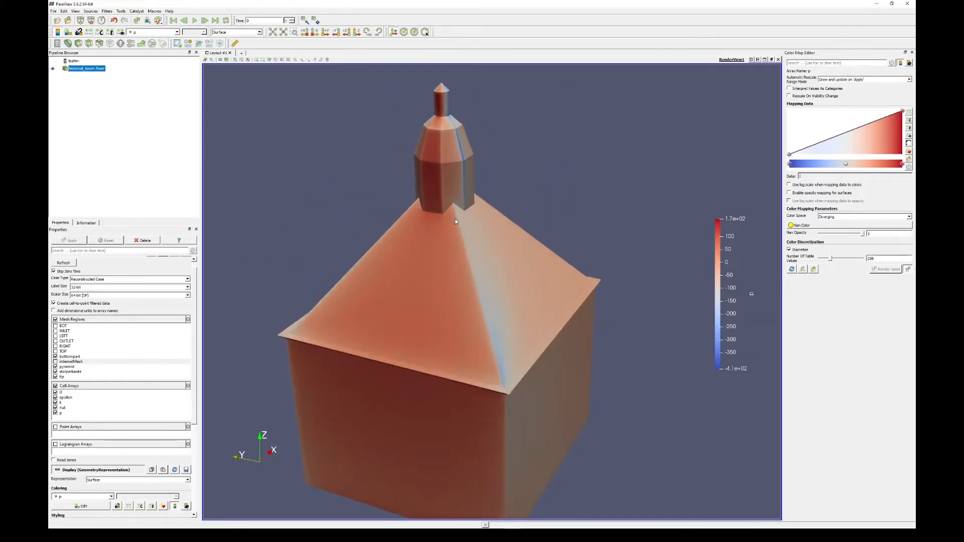
left_click_drag(477, 276, 454, 284)
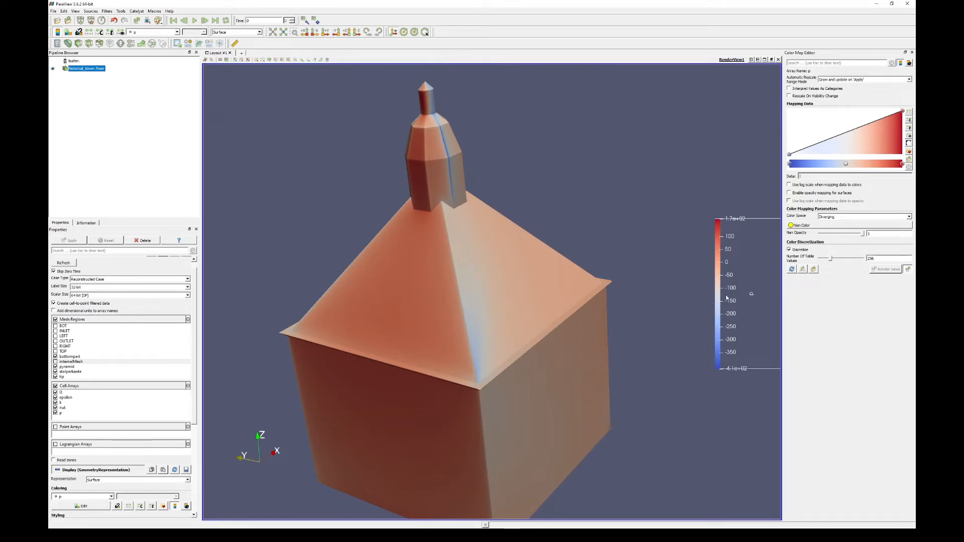
left_click_drag(494, 291, 493, 271)
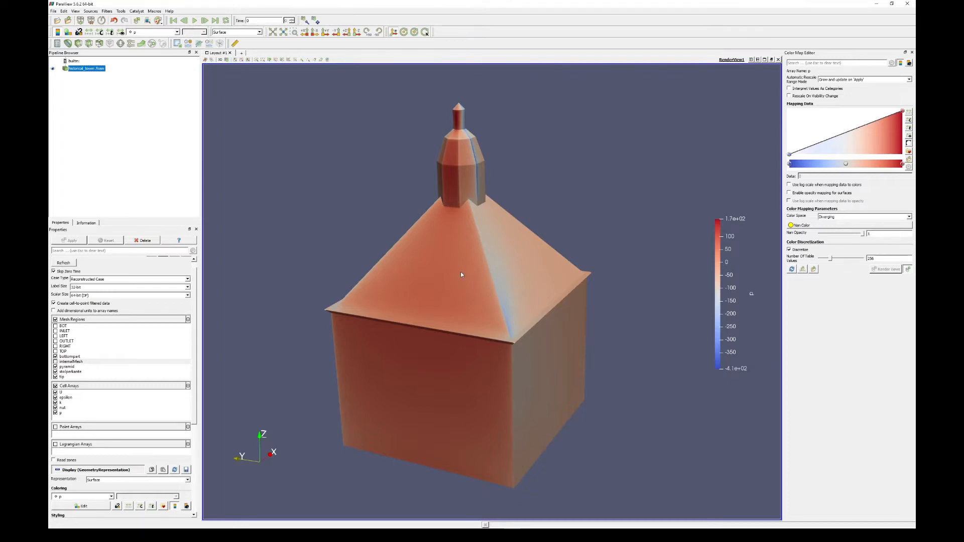
left_click_drag(461, 274, 461, 264)
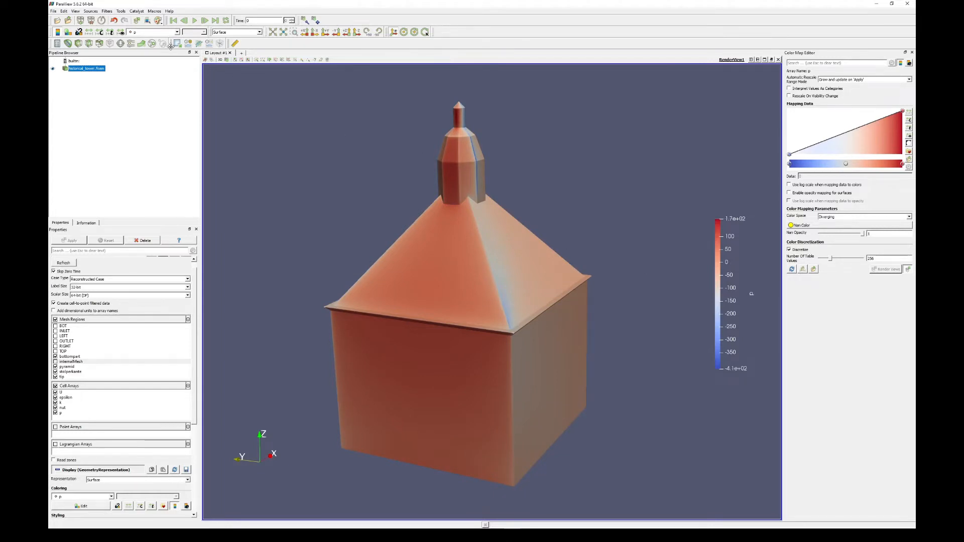
left_click(100, 32)
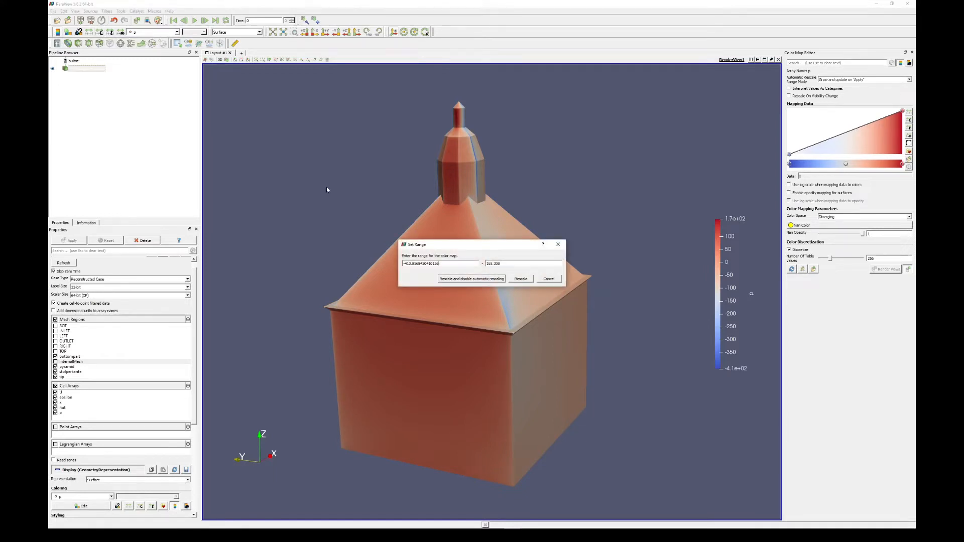
triple_click(451, 263)
type("300")
key("Tab")
type("1")
key("shift+Tab")
key("Home")
type("-")
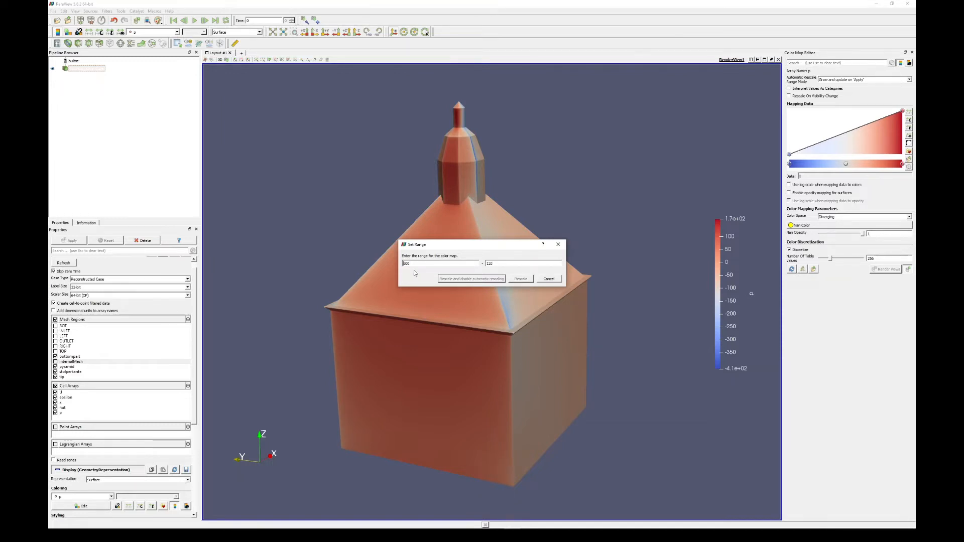
left_click(504, 266)
left_click(521, 278)
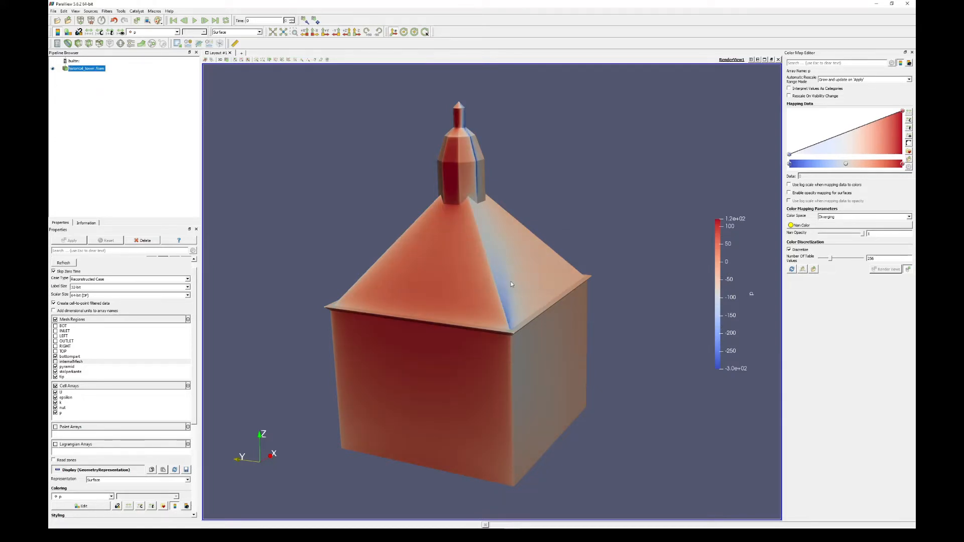
- Examine the pressure on the tower's side and rear faces with the rescaled color map
left_click_drag(496, 277, 448, 284)
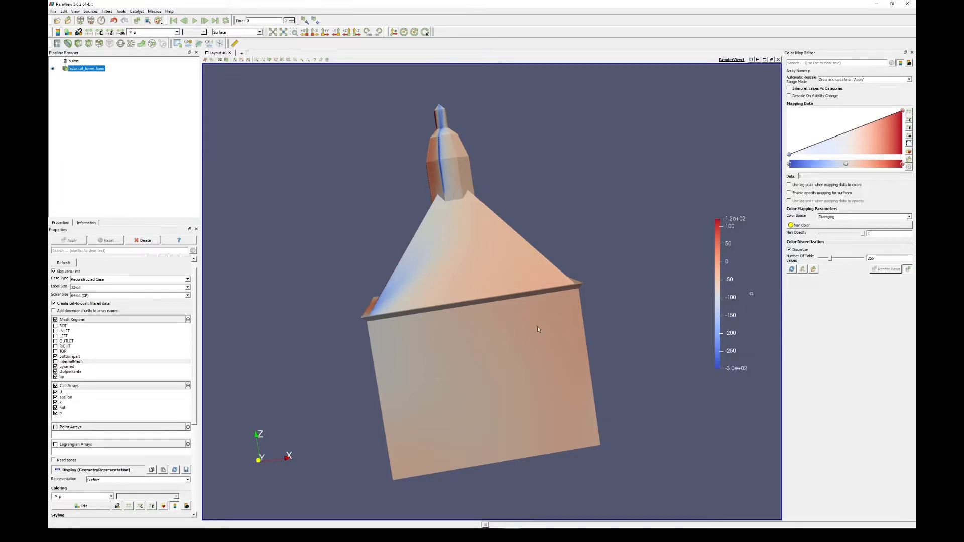
left_click_drag(538, 329, 465, 186)
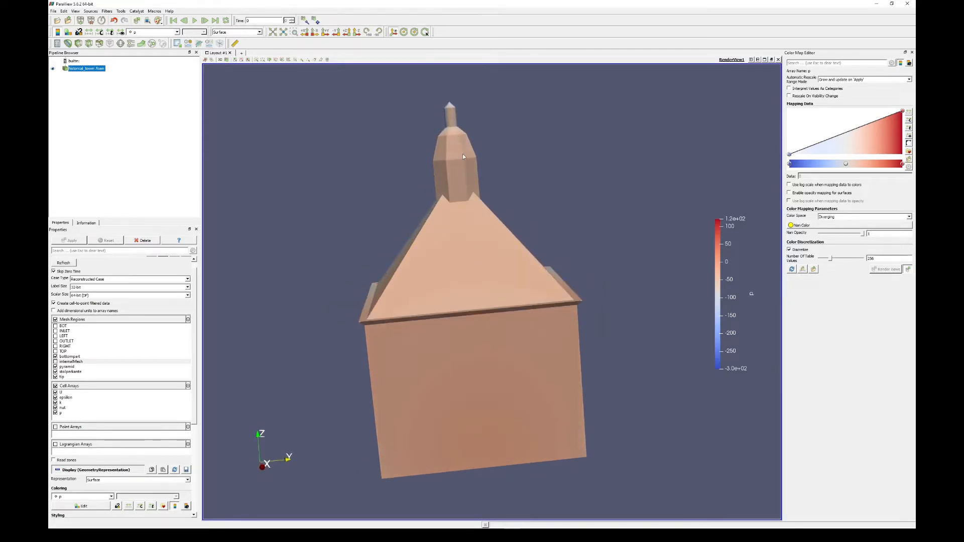
left_click_drag(480, 309, 531, 309)
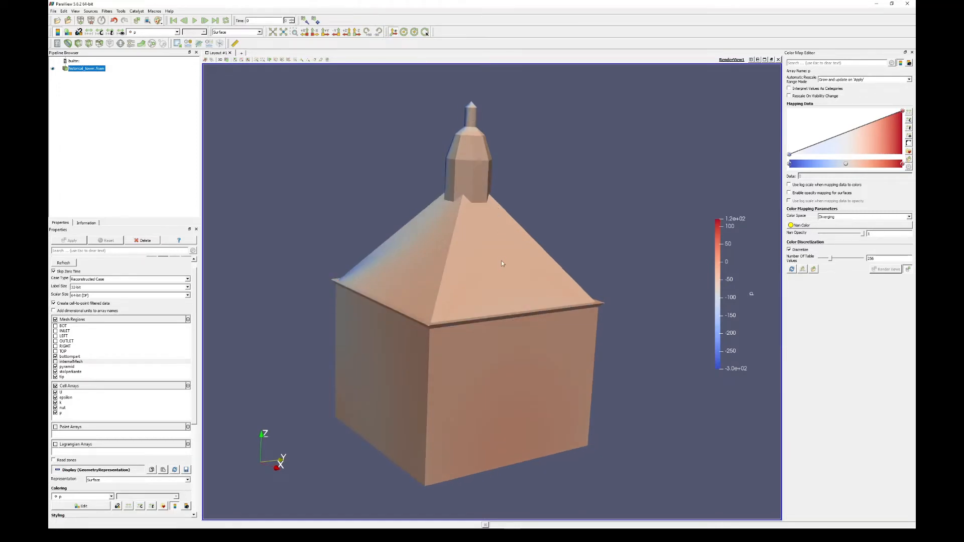
left_click_drag(505, 300, 487, 231)
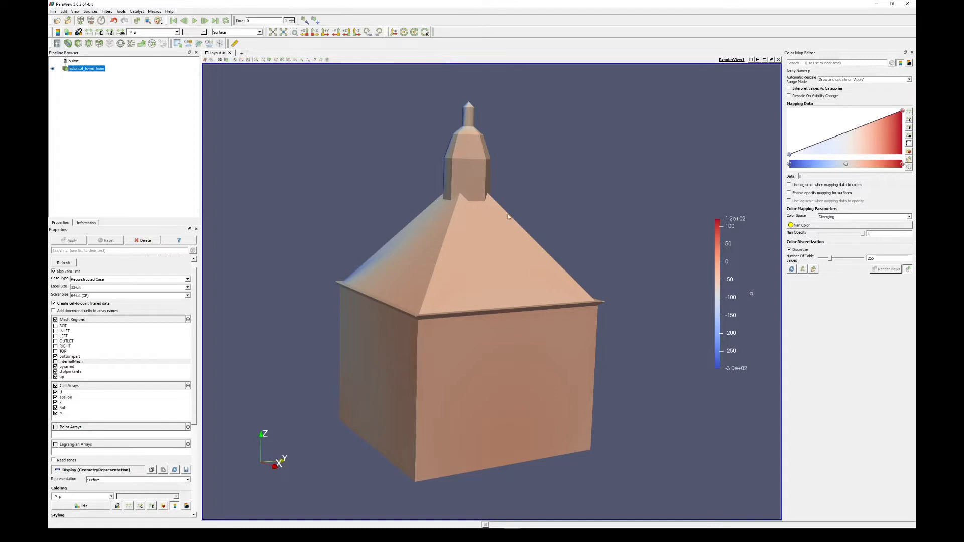
- Reposition the pressure color legend slightly closer to the tower and turn the tower's high-pressure face back into view
left_click_drag(717, 267, 484, 254)
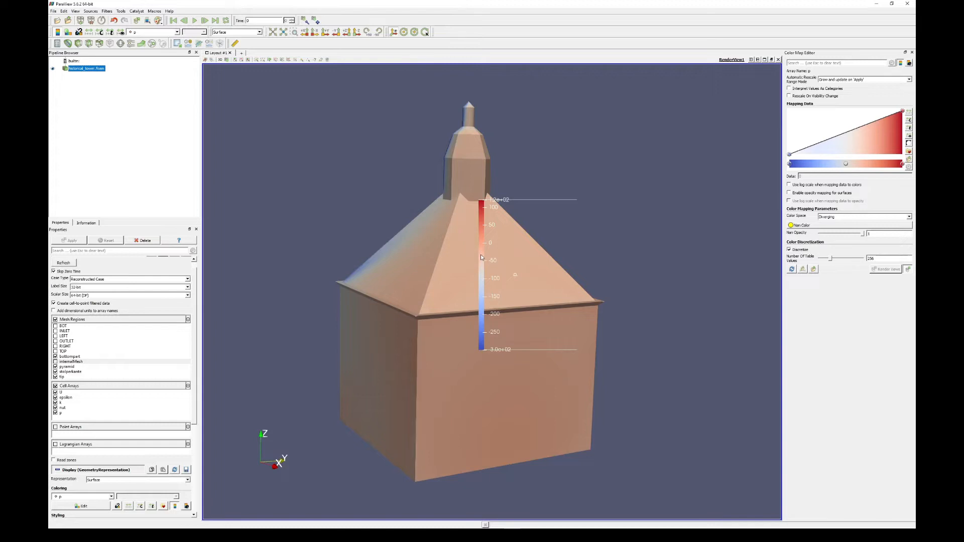
left_click_drag(482, 256, 701, 269)
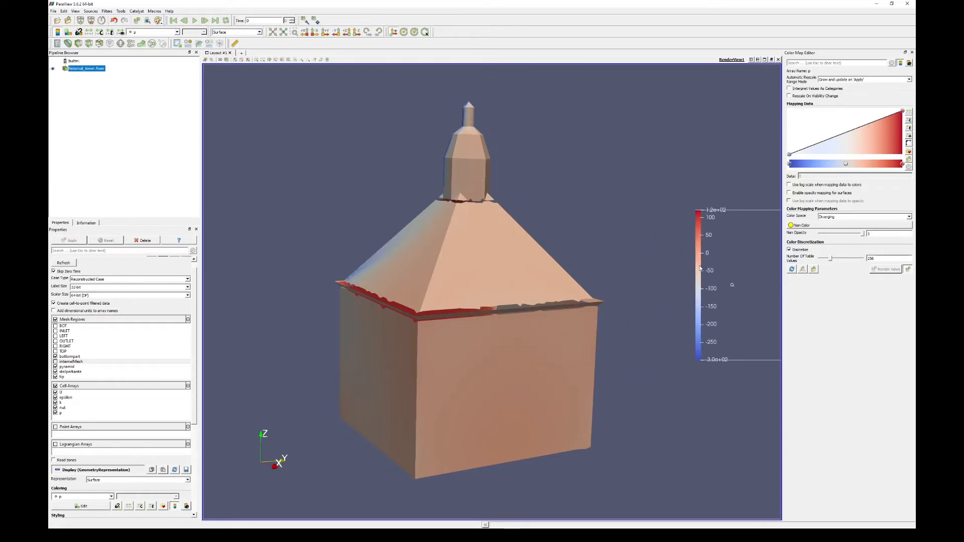
left_click_drag(577, 274, 464, 286)
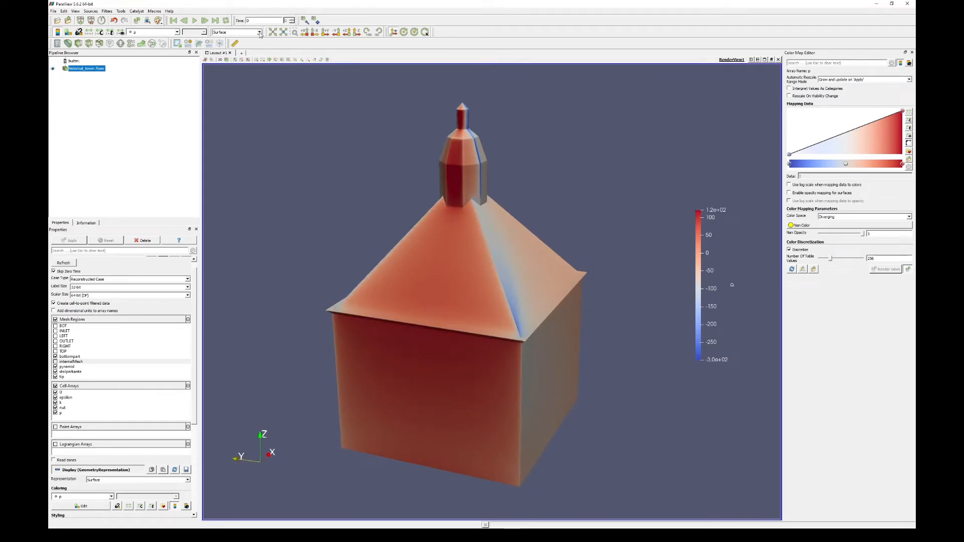
- Display the tower as Surface With Edges to inspect its mesh and switch the representation back to Surface
left_click(259, 33)
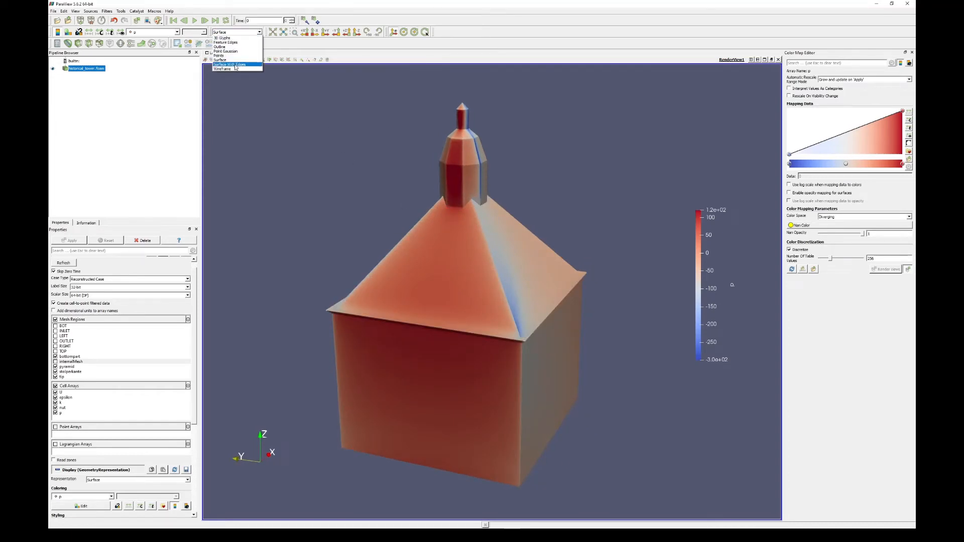
left_click(234, 65)
left_click_drag(495, 270, 392, 304)
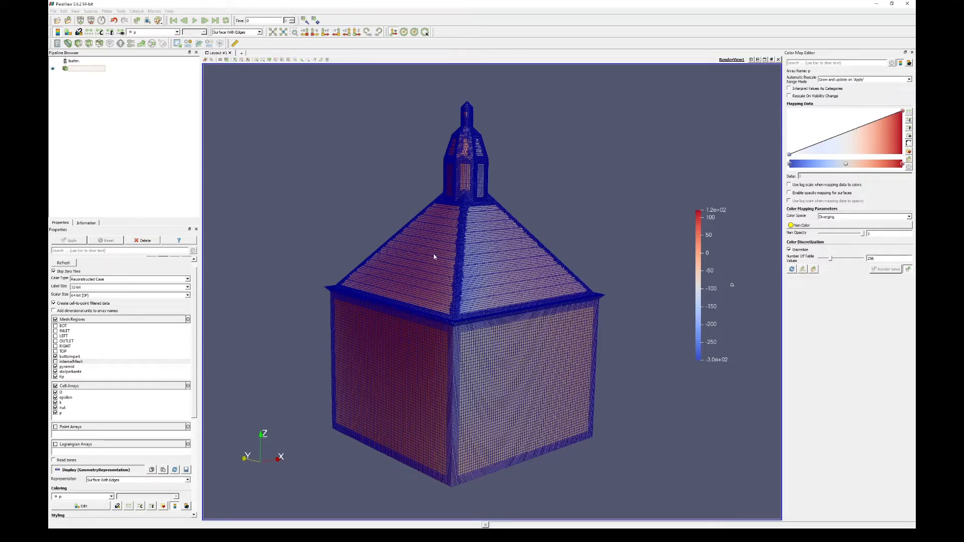
left_click(246, 32)
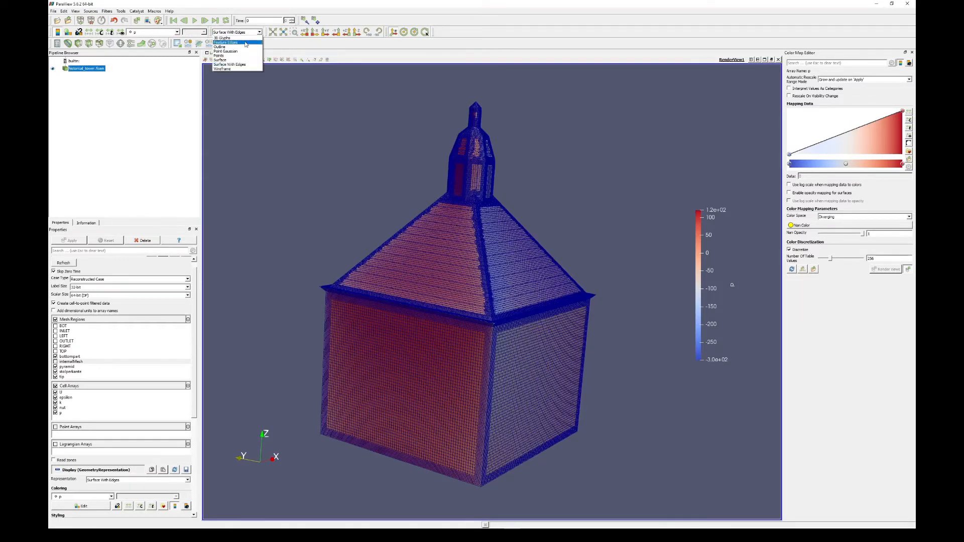
left_click(221, 60)
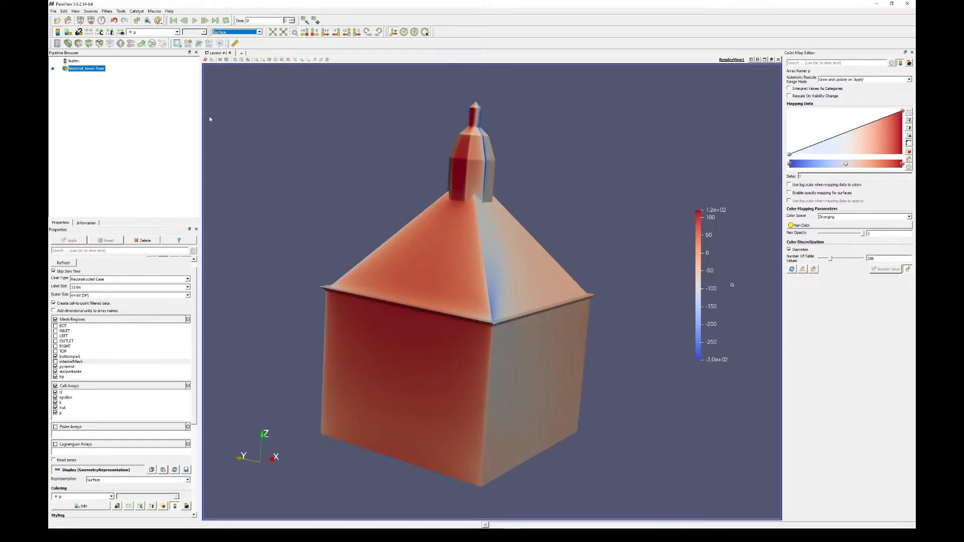
- Review the dataset information for the tower patches, including the cell and point statistics and the data array ranges
left_click(87, 223)
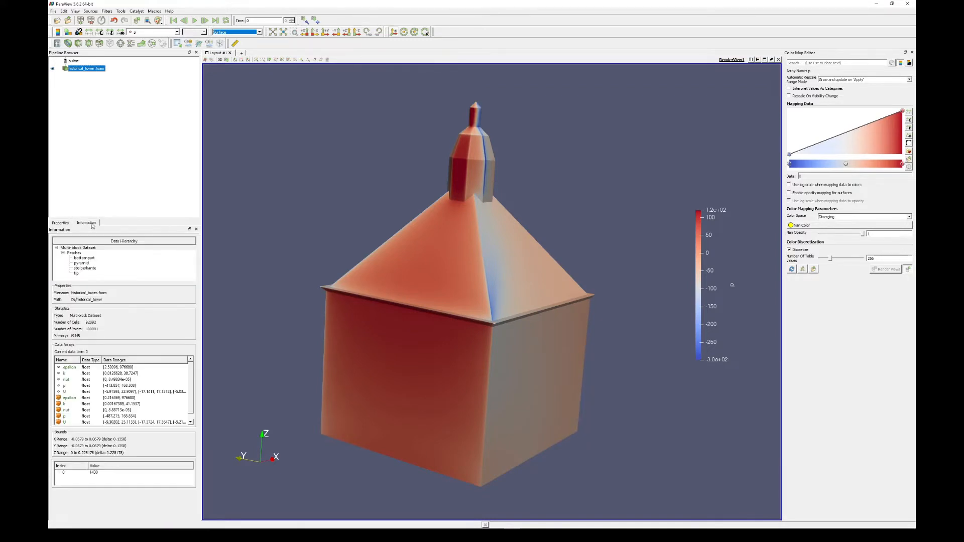
left_click_drag(332, 248, 368, 260)
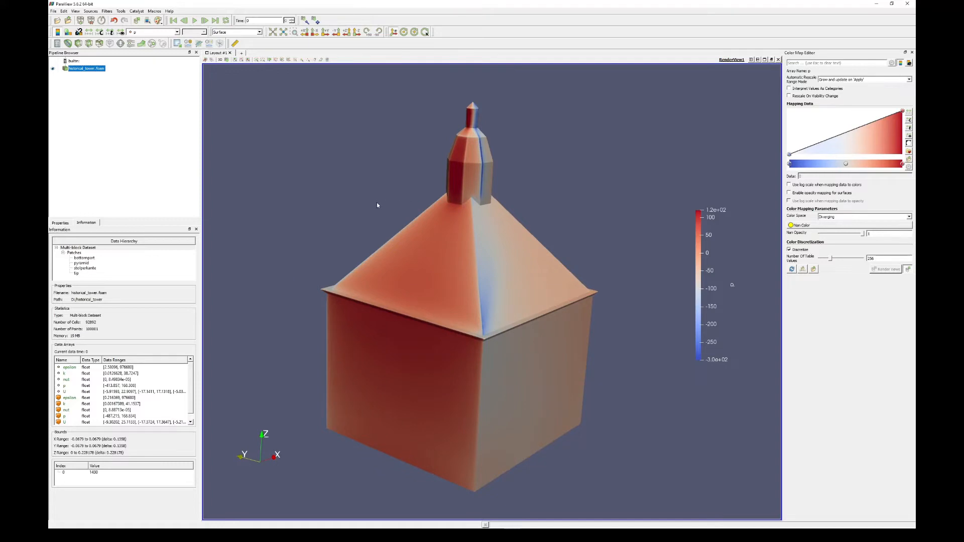
left_click_drag(378, 205, 365, 208)
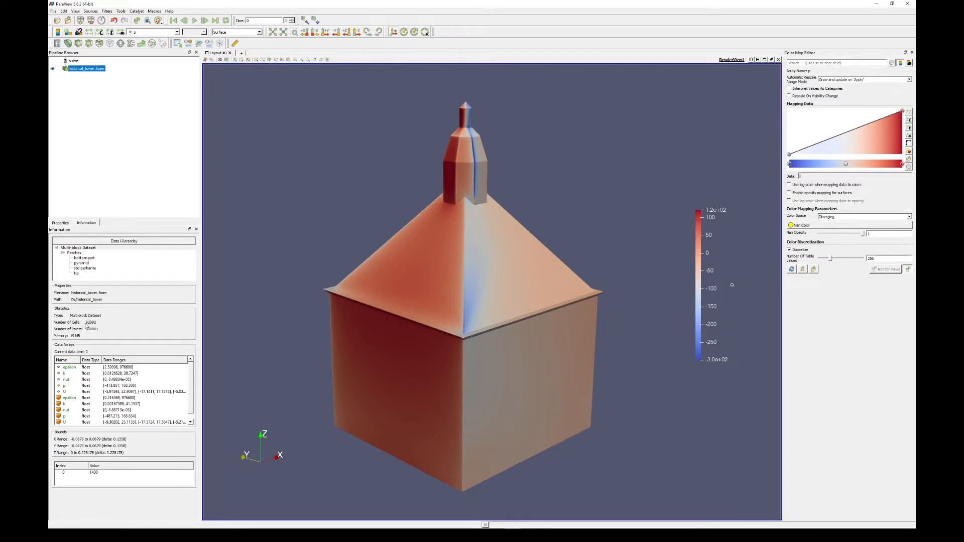
mouse_move(372, 294)
left_mouse_down()
mouse_move(400, 287)
mouse_move(410, 261)
left_mouse_up()
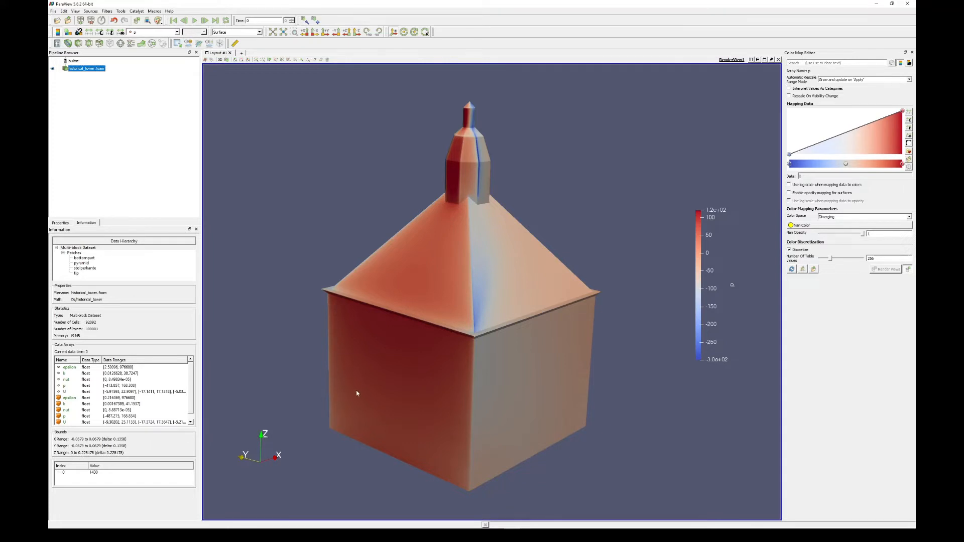
left_click_drag(357, 391, 385, 386)
mouse_move(476, 365)
left_mouse_down()
mouse_move(426, 354)
mouse_move(456, 368)
mouse_move(395, 375)
mouse_move(472, 370)
mouse_move(466, 381)
mouse_move(512, 391)
mouse_move(393, 370)
mouse_move(528, 355)
mouse_move(436, 374)
mouse_move(439, 348)
mouse_move(506, 366)
left_mouse_up()
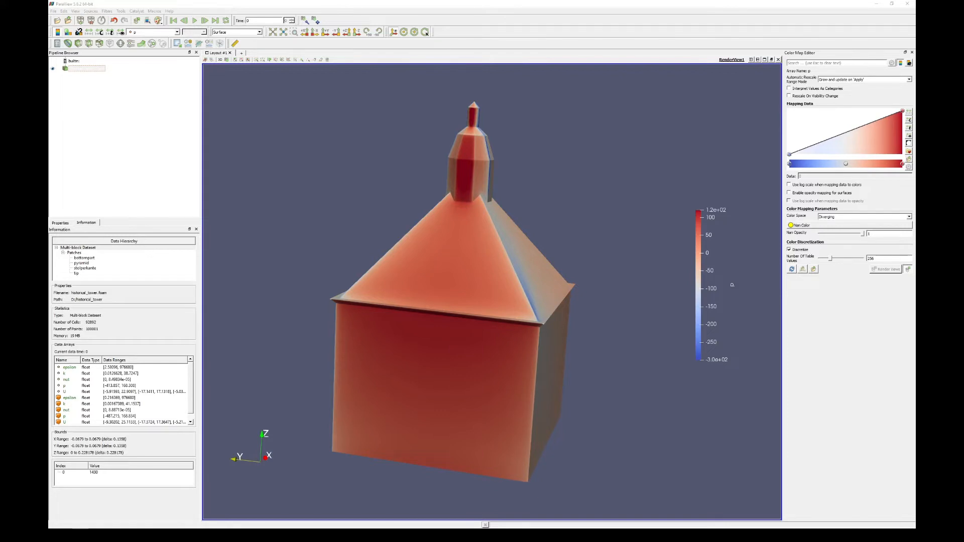
- Deselect all tower mesh regions of the historical_tower case and load only internalMesh
left_click(81, 71)
left_click(65, 68)
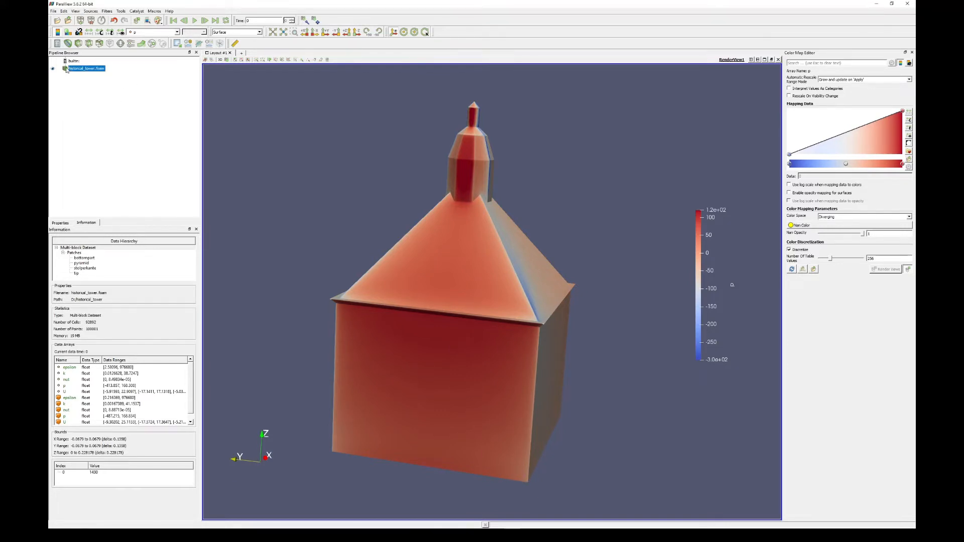
left_click(63, 222)
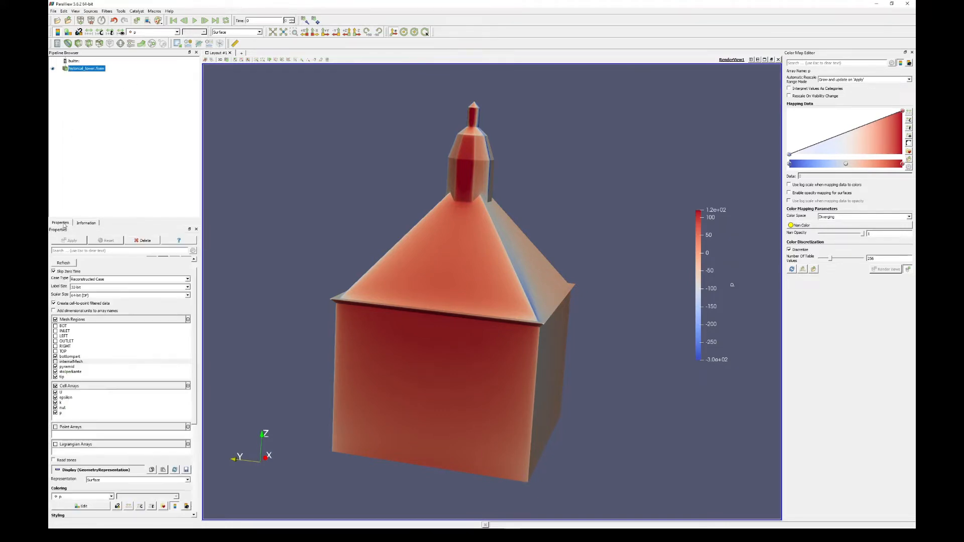
left_click(56, 362)
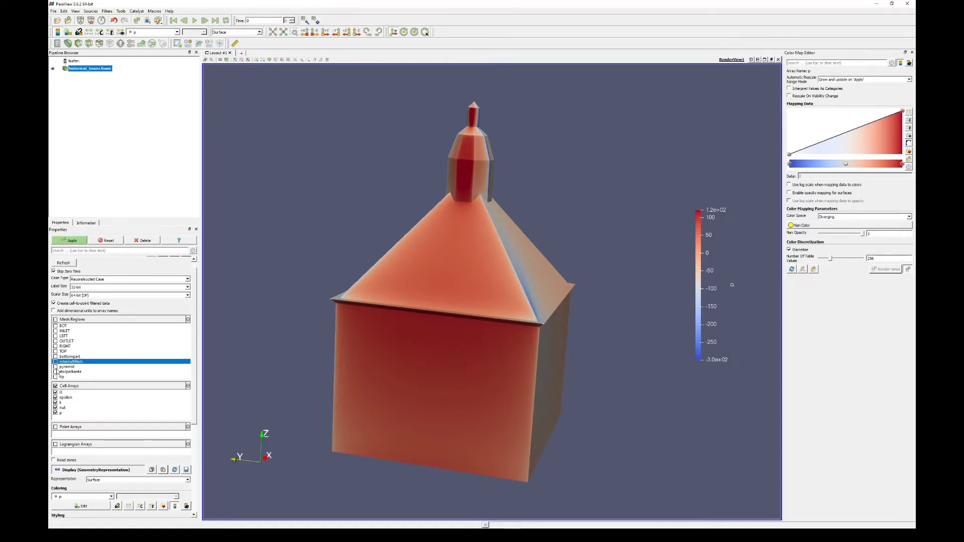
left_click(55, 362)
left_click(72, 244)
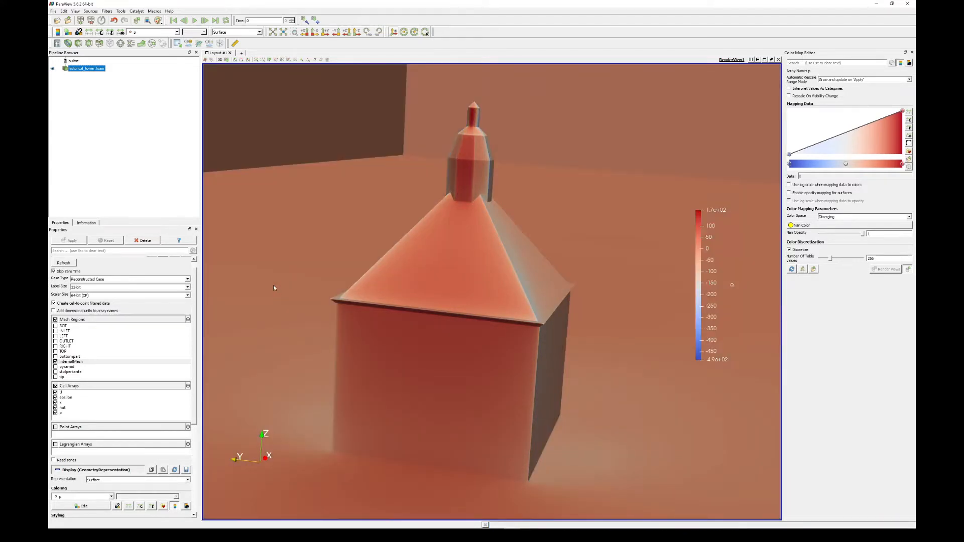
- Examine the internal mesh's full flow domain from outside, including its underside where the tower cavity sits
scroll(442, 214, "down", 10)
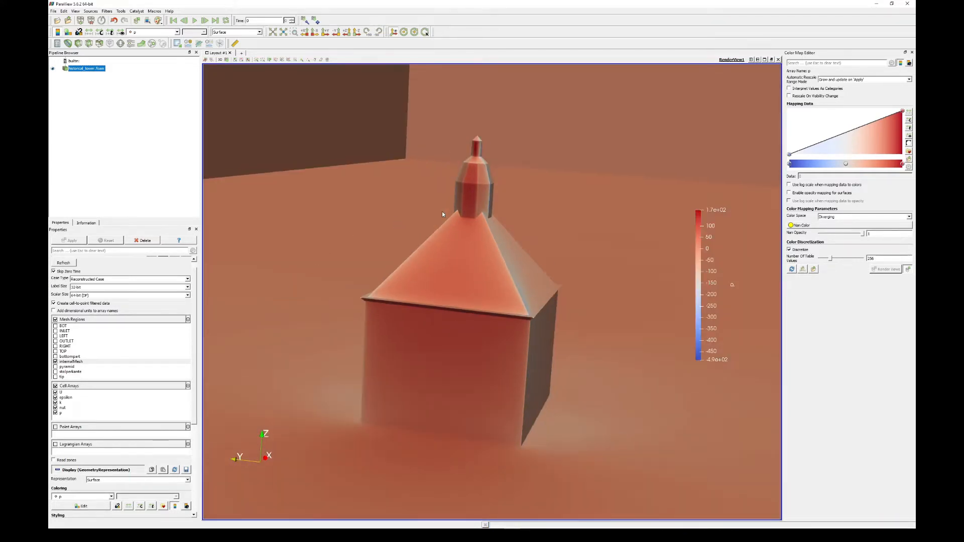
scroll(444, 216, "down", 6)
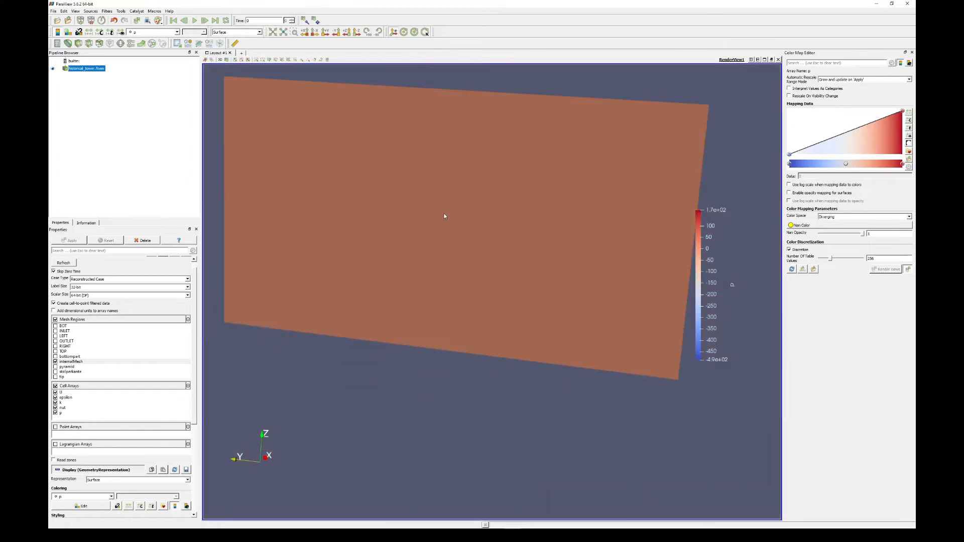
mouse_move(536, 223)
left_mouse_down()
mouse_move(487, 220)
mouse_move(447, 234)
mouse_move(544, 195)
mouse_move(556, 146)
mouse_move(553, 172)
mouse_move(586, 199)
mouse_move(559, 225)
mouse_move(517, 219)
mouse_move(471, 241)
mouse_move(538, 249)
mouse_move(498, 221)
mouse_move(493, 193)
mouse_move(523, 226)
mouse_move(558, 242)
mouse_move(579, 224)
mouse_move(535, 192)
mouse_move(563, 158)
mouse_move(515, 186)
mouse_move(553, 228)
mouse_move(497, 237)
mouse_move(544, 230)
left_mouse_up()
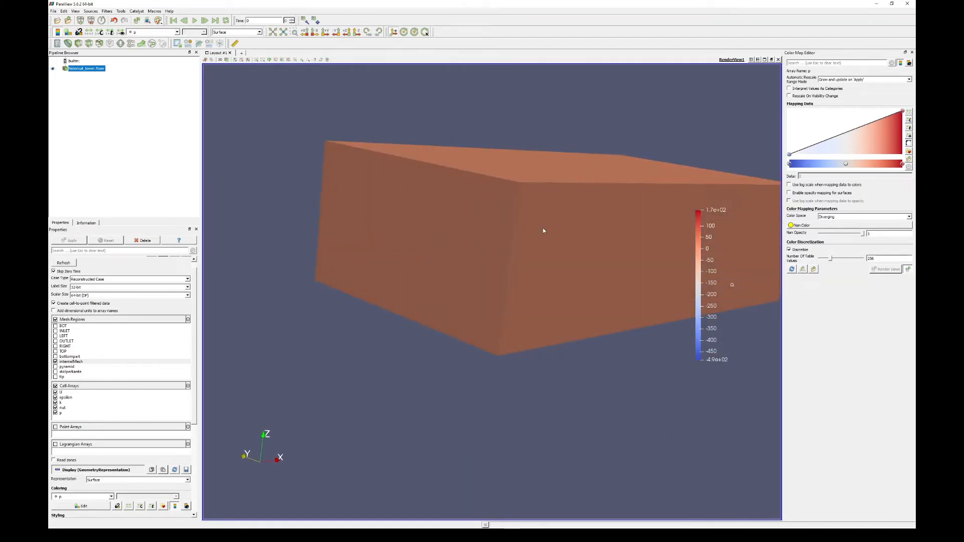
left_click_drag(472, 263, 455, 359)
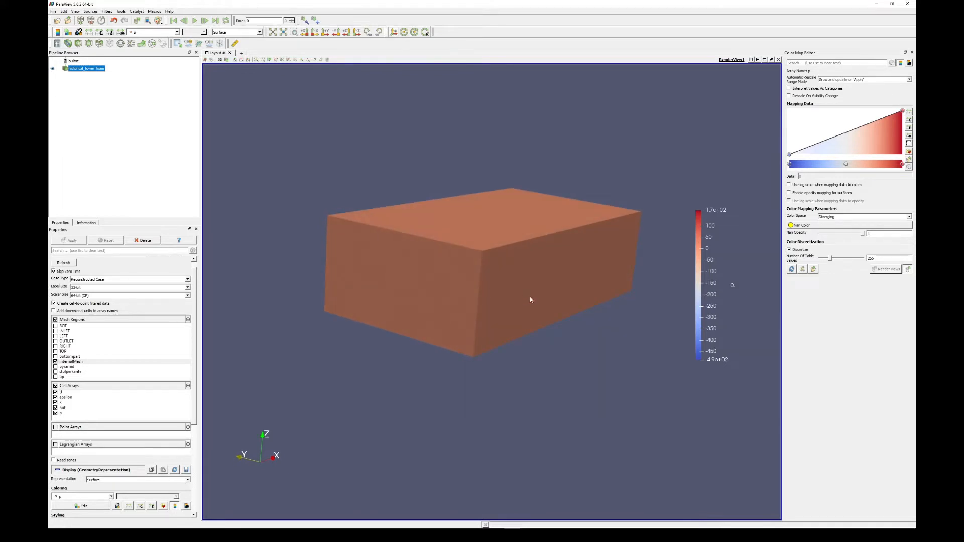
left_click_drag(531, 300, 472, 233)
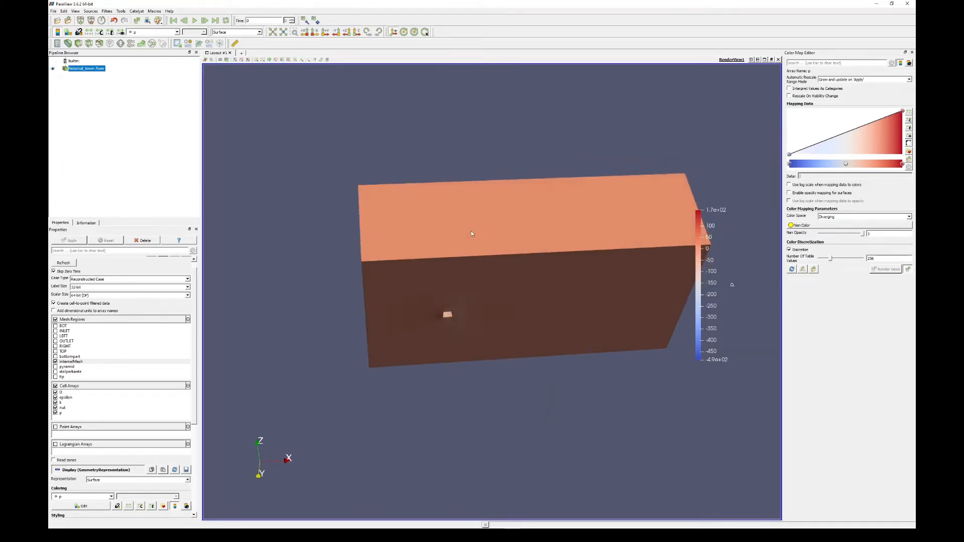
left_click_drag(560, 301, 513, 295)
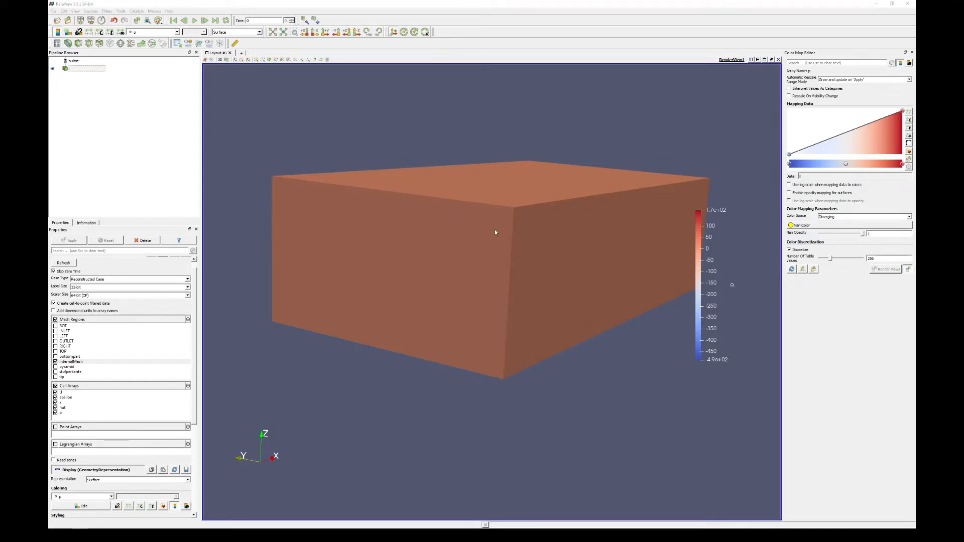
mouse_move(505, 247)
left_mouse_down()
mouse_move(486, 248)
mouse_move(506, 253)
left_mouse_up()
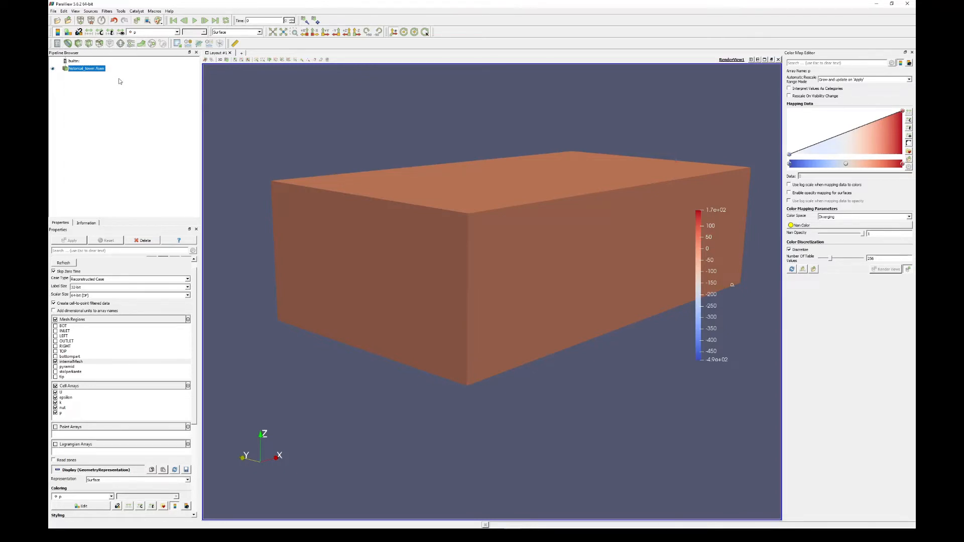
- Add a Slice filter to the historical_tower internal mesh
left_click(99, 96)
left_click(91, 71)
key("ctrl+space")
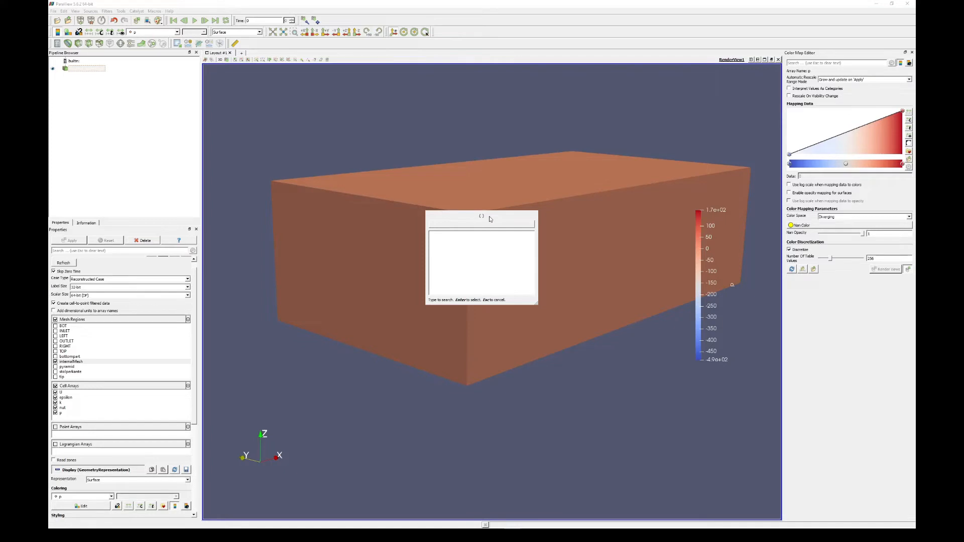
type("slice")
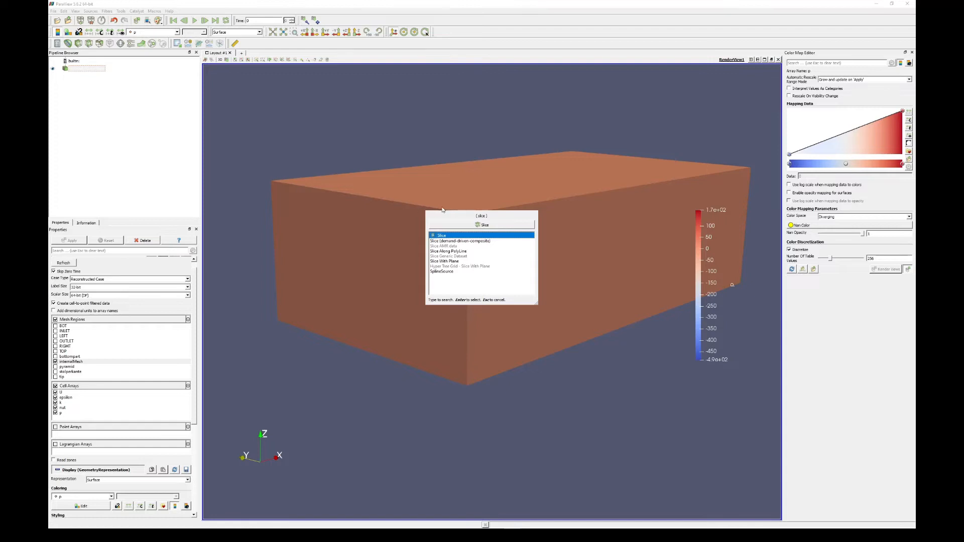
left_click(477, 225)
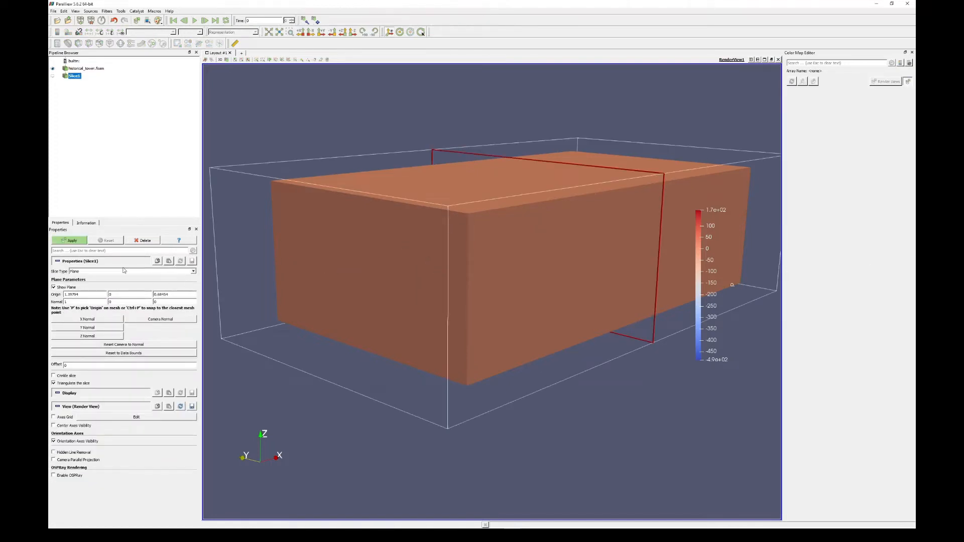
- Orient the slice plane normal to Y, hide the interactive plane outline, and generate the slice through the tower
left_click(87, 328)
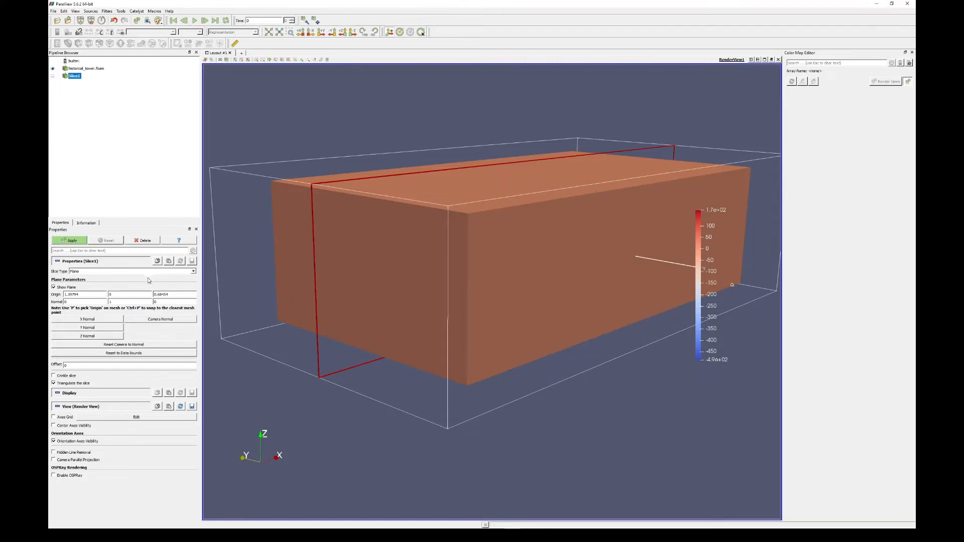
left_click(53, 288)
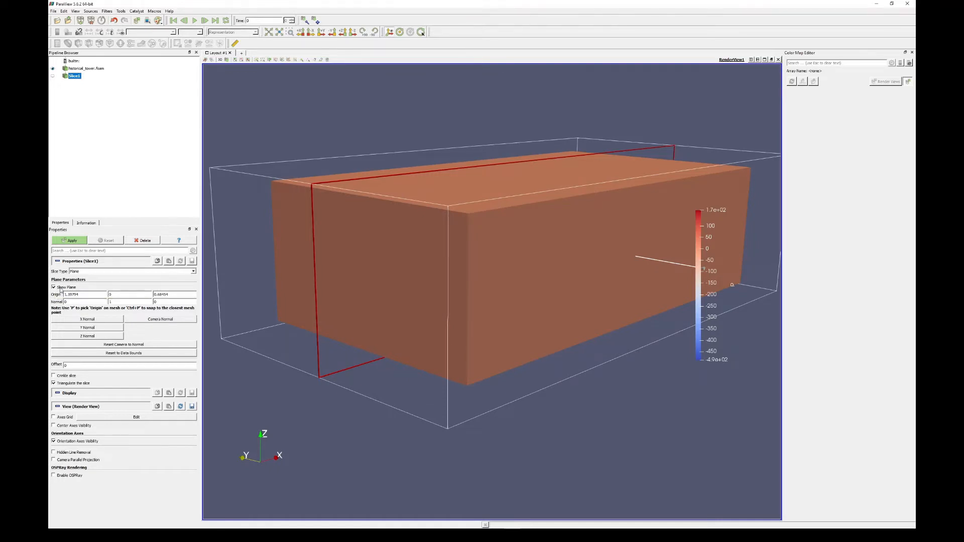
left_click(79, 242)
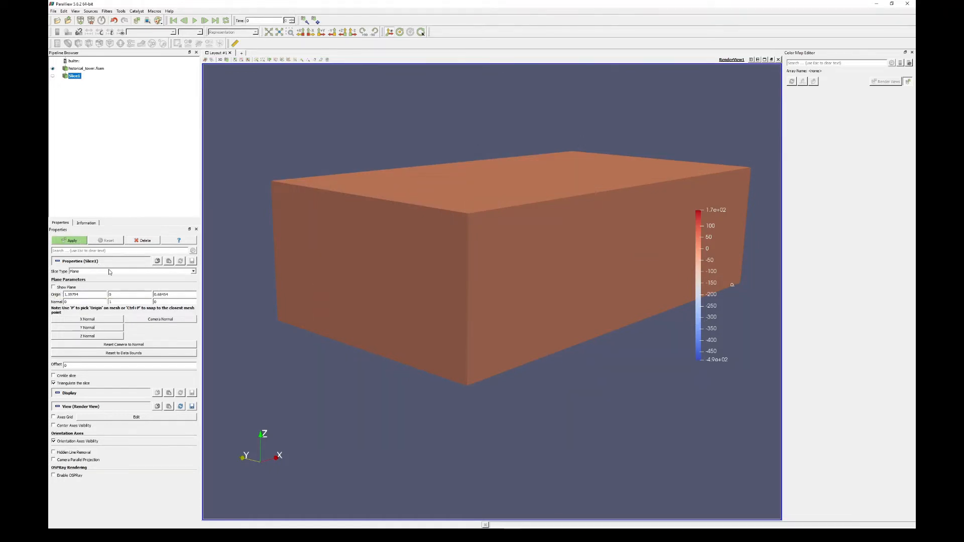
left_click_drag(431, 277, 378, 244)
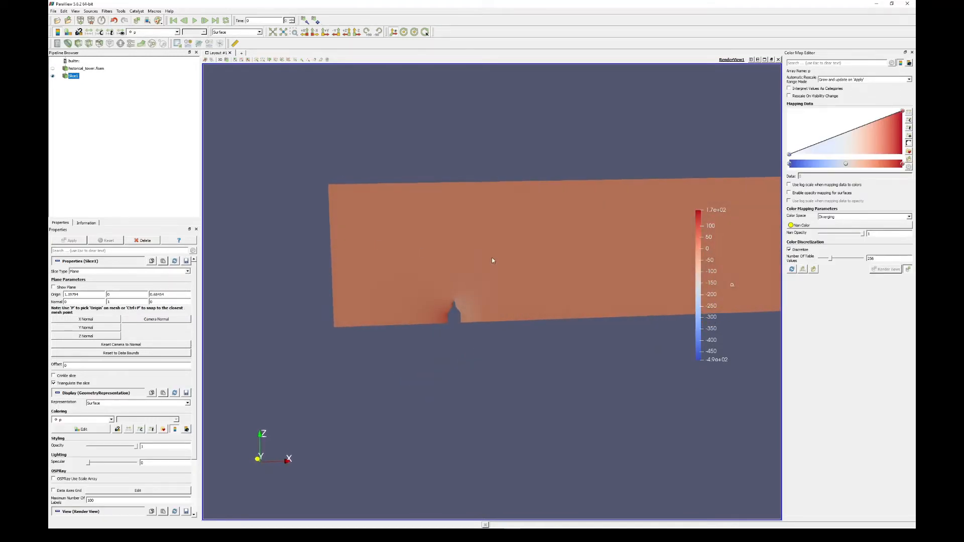
left_click_drag(493, 260, 315, 246)
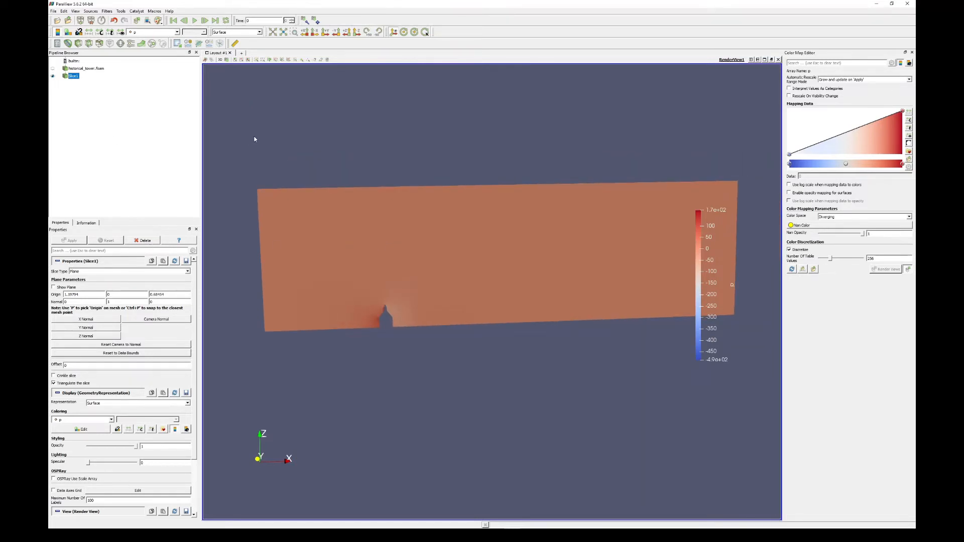
- Go to the last time step and color the slice by velocity U magnitude
left_click(248, 21)
left_click(216, 20)
left_click(151, 33)
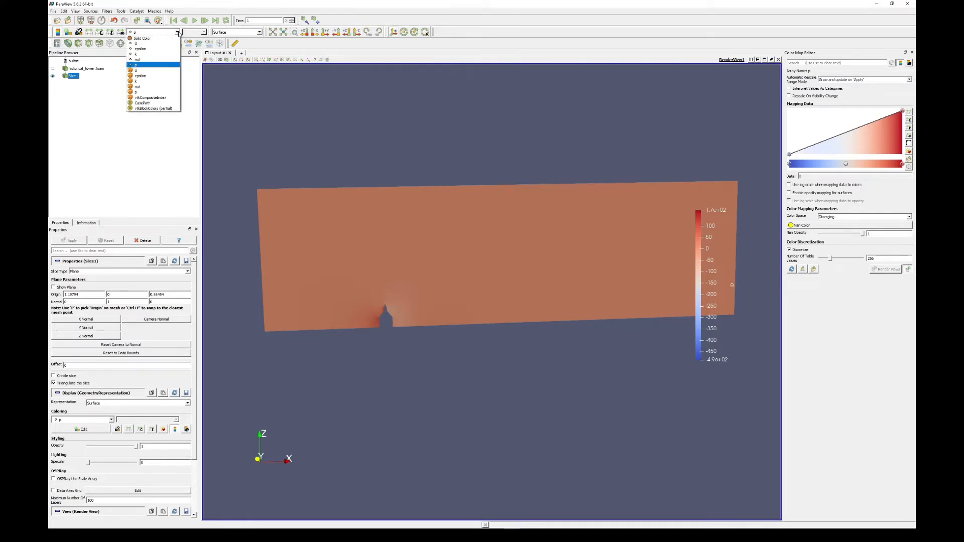
left_click(140, 44)
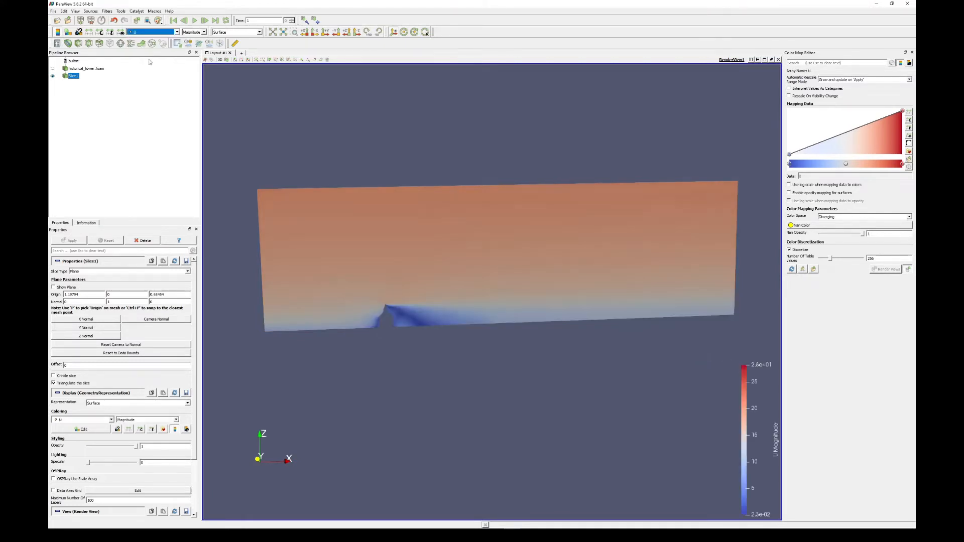
- Examine the velocity profile on the slice from the inlet edge to the tower, from ground level up to the domain top
scroll(360, 316, "up", 2)
middle_click_drag(354, 385, 457, 356)
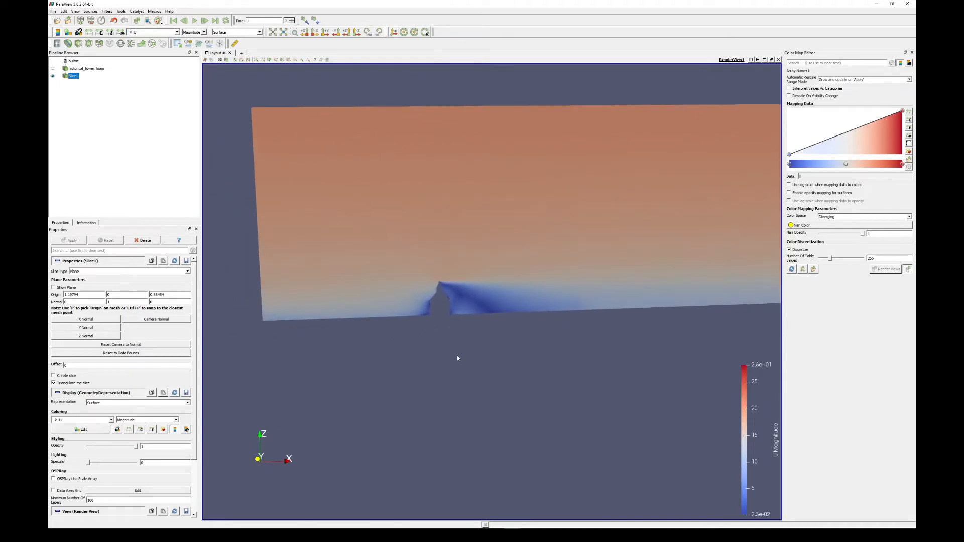
scroll(456, 356, "up", 5)
scroll(456, 365, "down", 6)
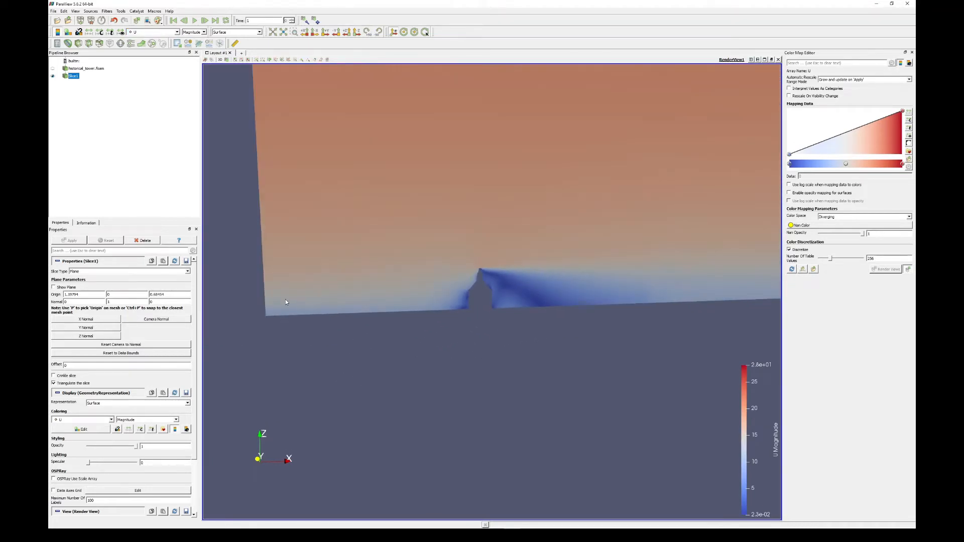
scroll(275, 301, "down", 2)
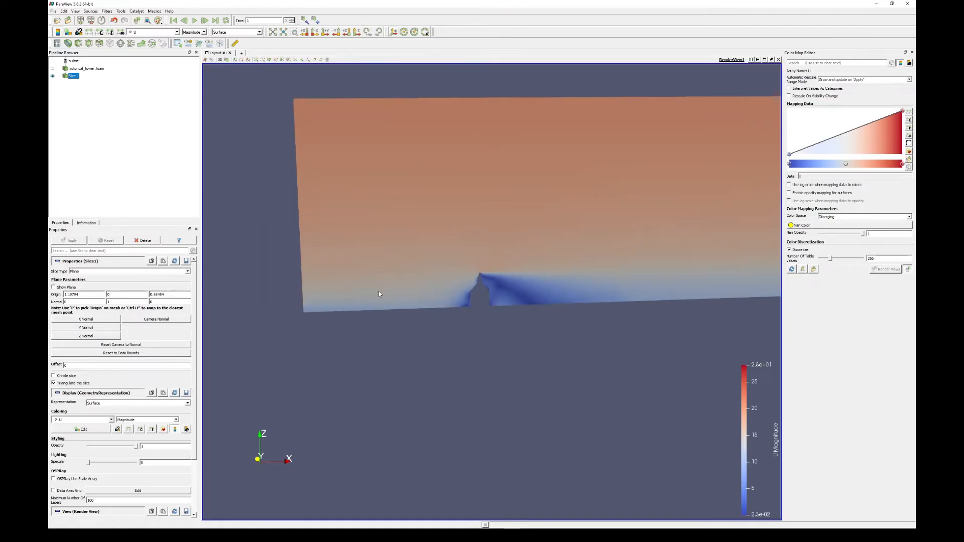
middle_click_drag(378, 294, 291, 327)
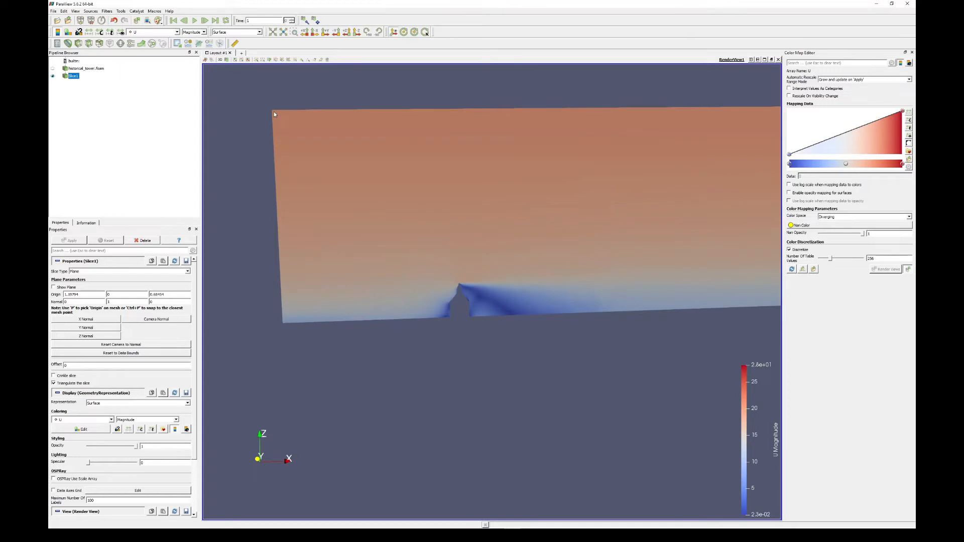
mouse_move(278, 120)
left_mouse_down()
mouse_move(312, 126)
mouse_move(295, 126)
mouse_move(293, 116)
left_mouse_up()
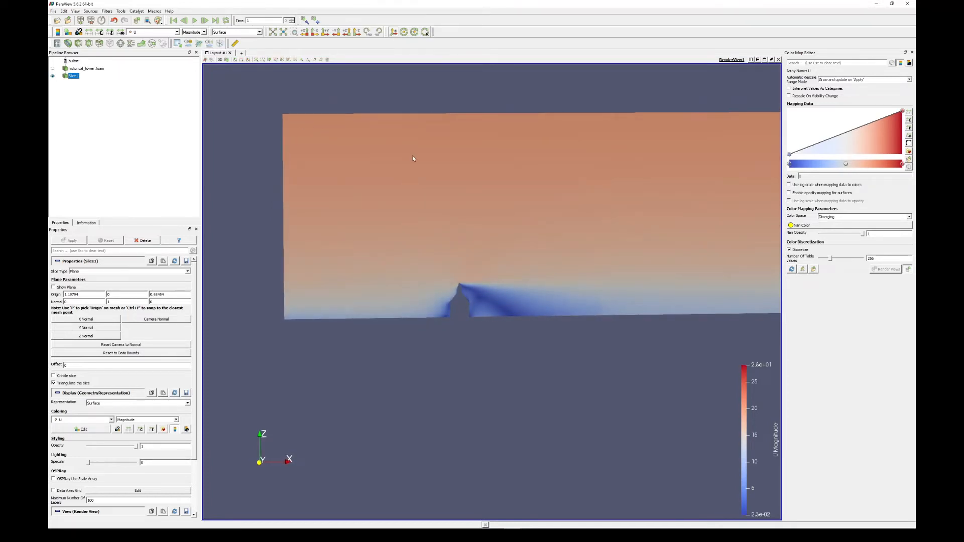
left_click_drag(412, 156, 323, 174)
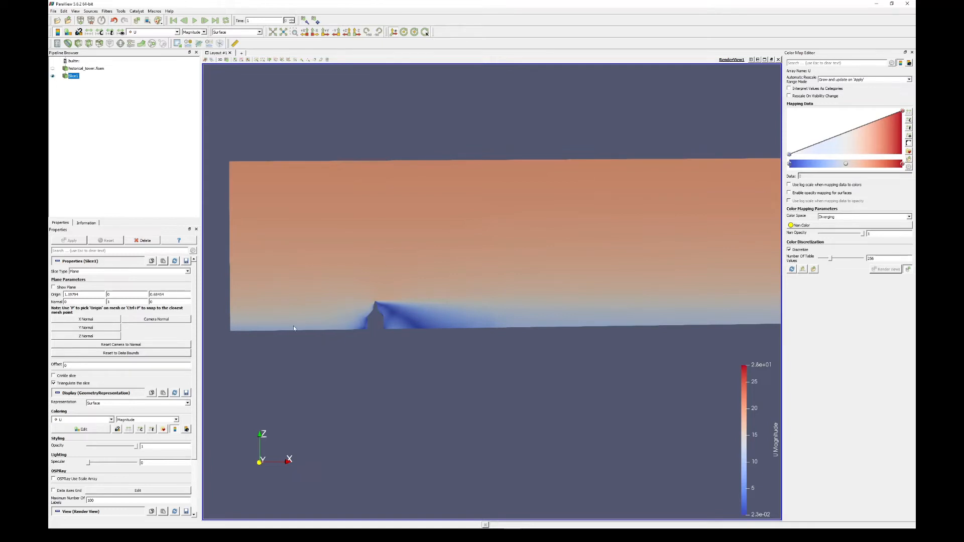
- Examine the velocity distribution around the tower up close, including the wake behind it and the flow at the spire tip
scroll(381, 349, "up", 5)
middle_click_drag(314, 365, 481, 328)
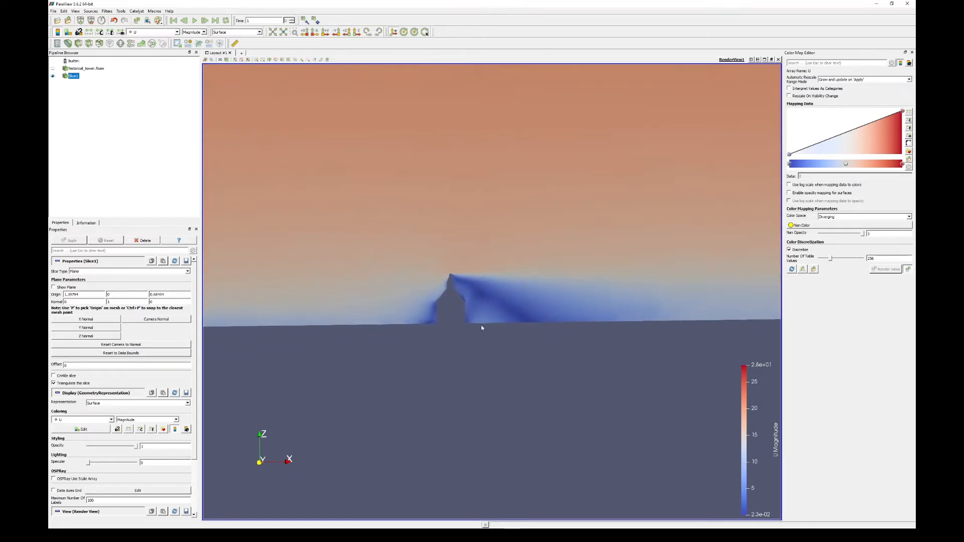
scroll(481, 327, "up", 9)
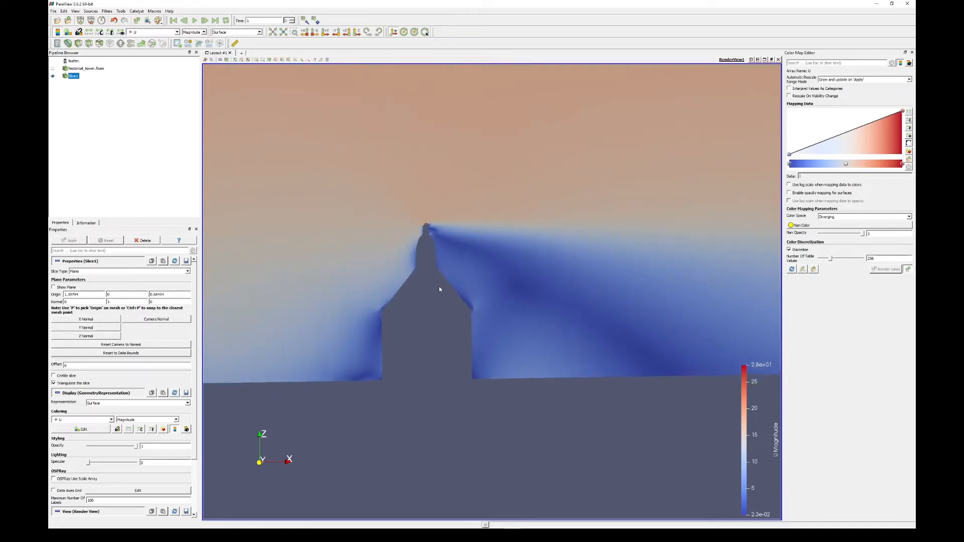
middle_click_drag(439, 289, 513, 279)
middle_click_drag(602, 259, 501, 235)
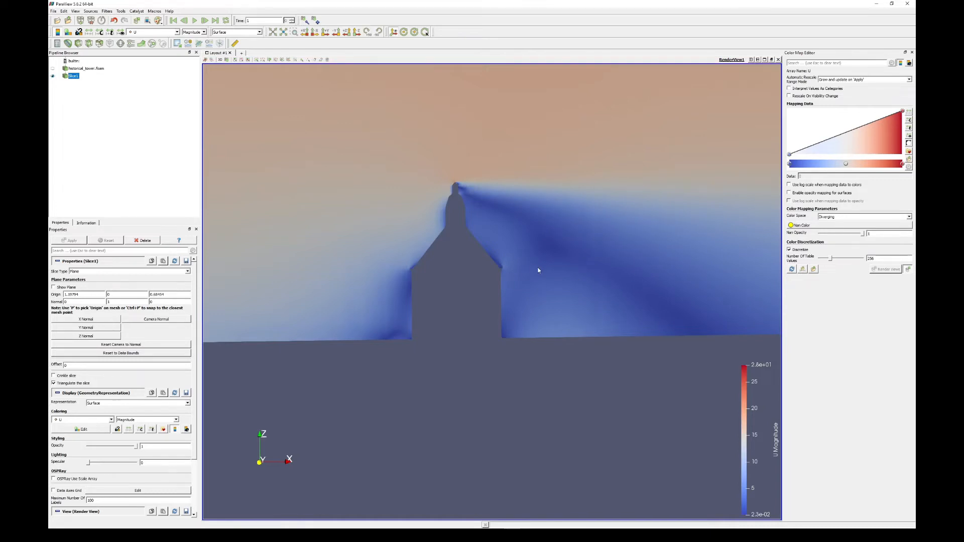
scroll(538, 271, "down", 5)
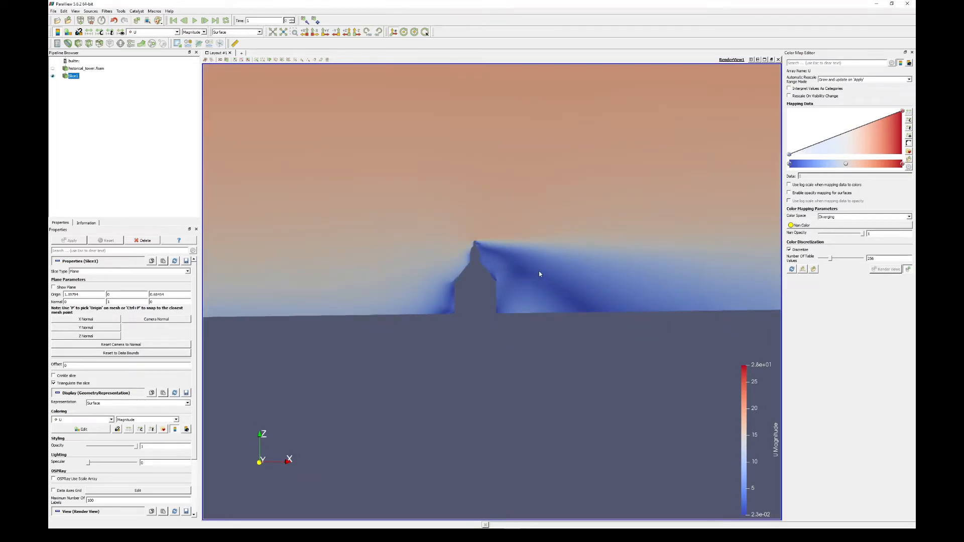
scroll(521, 270, "up", 3)
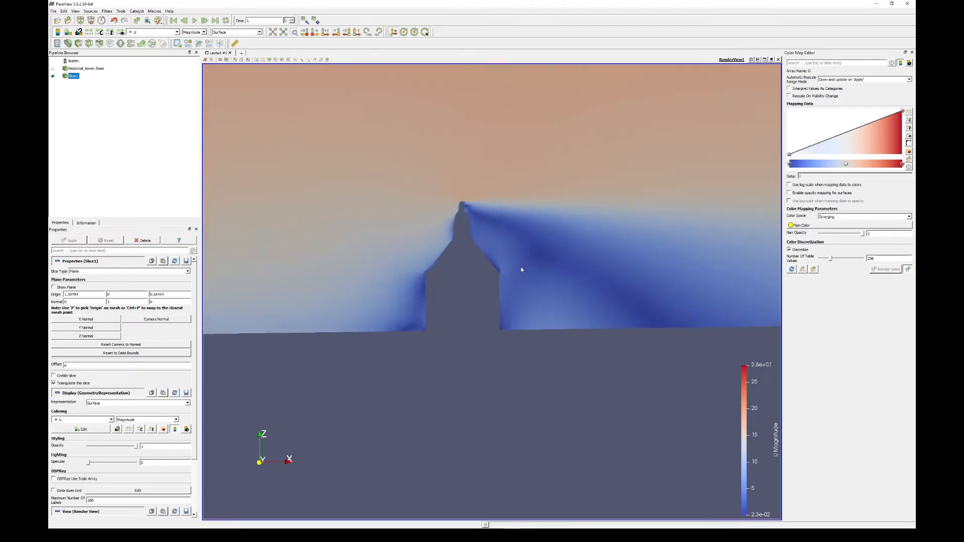
scroll(521, 269, "up", 2)
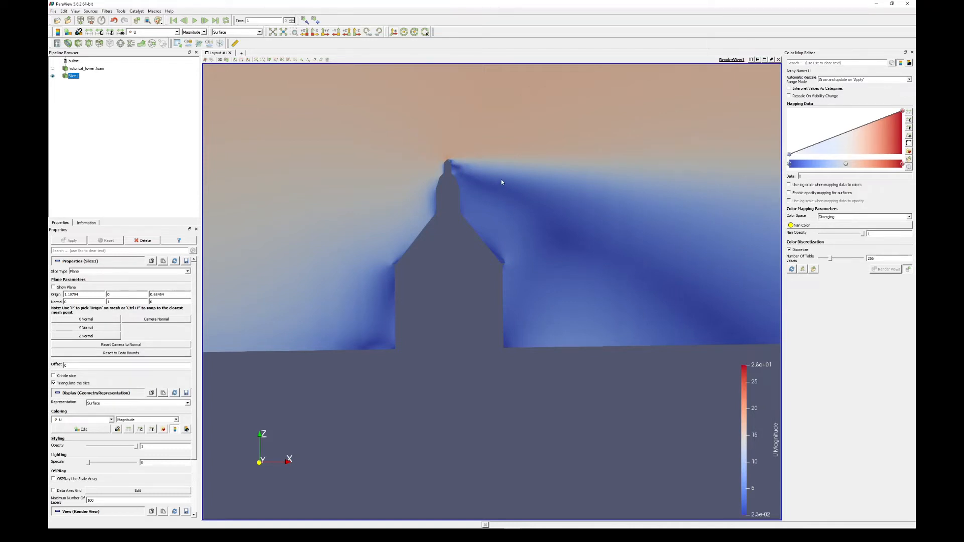
middle_click_drag(502, 182, 576, 311)
scroll(512, 270, "up", 8)
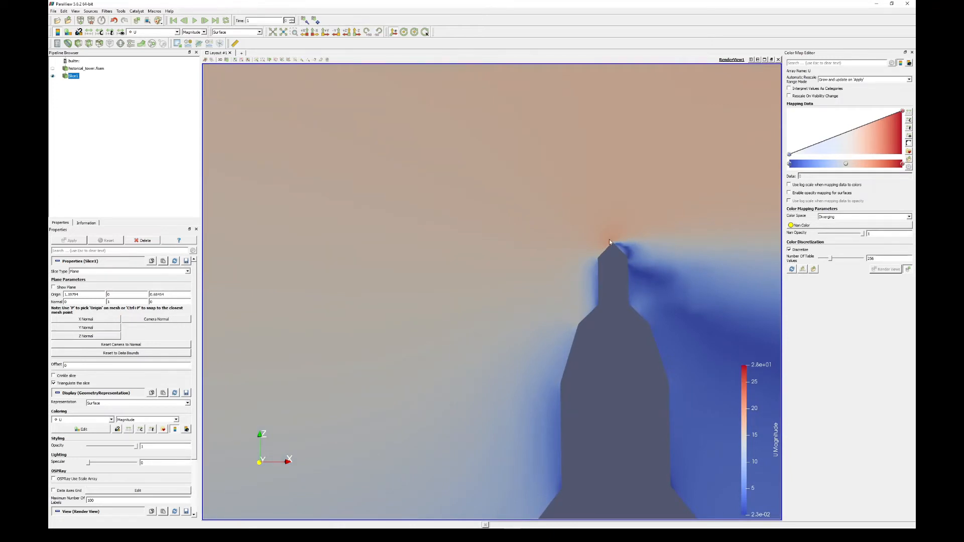
middle_click_drag(616, 239, 497, 233)
scroll(495, 210, "down", 5)
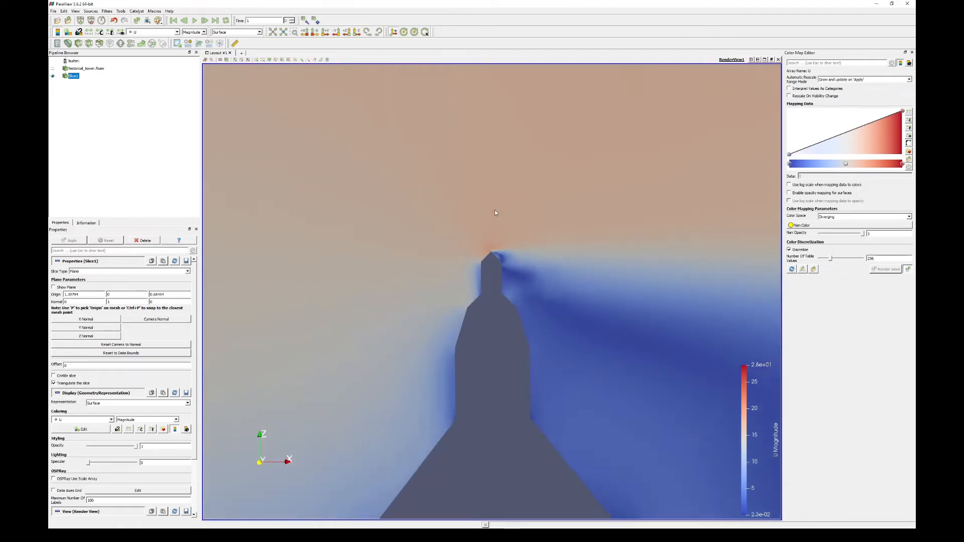
- Rescale the U magnitude color map of the slice to a custom range of 2 to 20
left_click(101, 34)
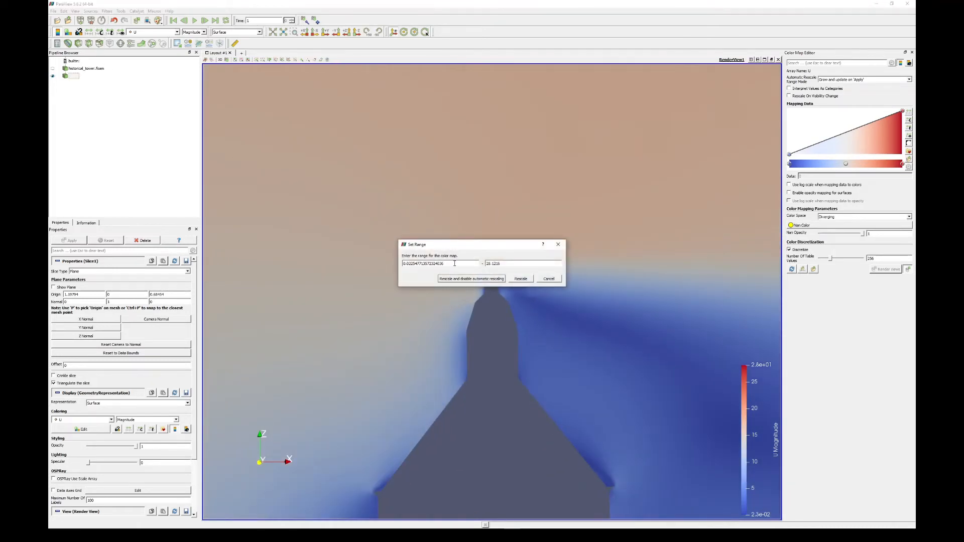
left_click_drag(458, 246, 432, 207)
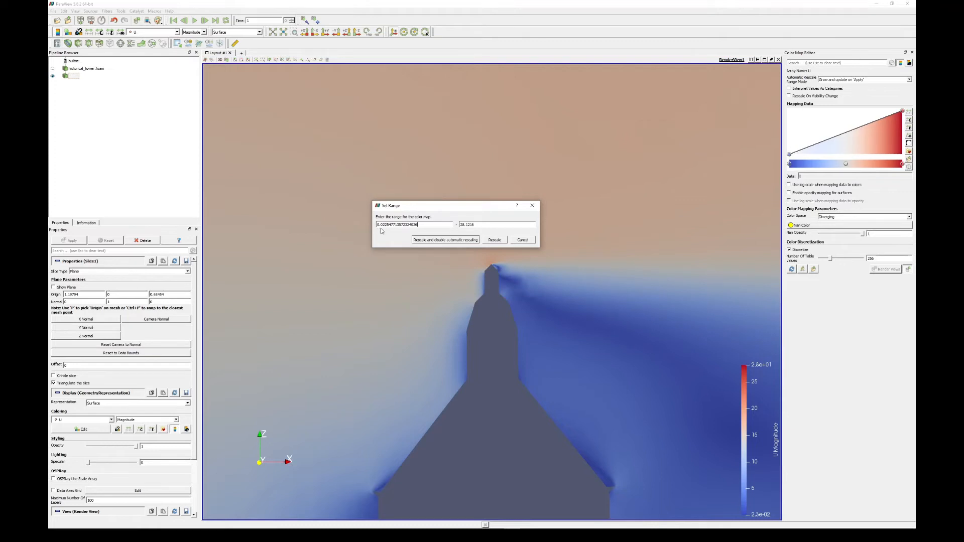
double_click(420, 226)
type("2")
key("Tab")
left_click_drag(480, 227, 486, 227)
type("20")
left_click(495, 239)
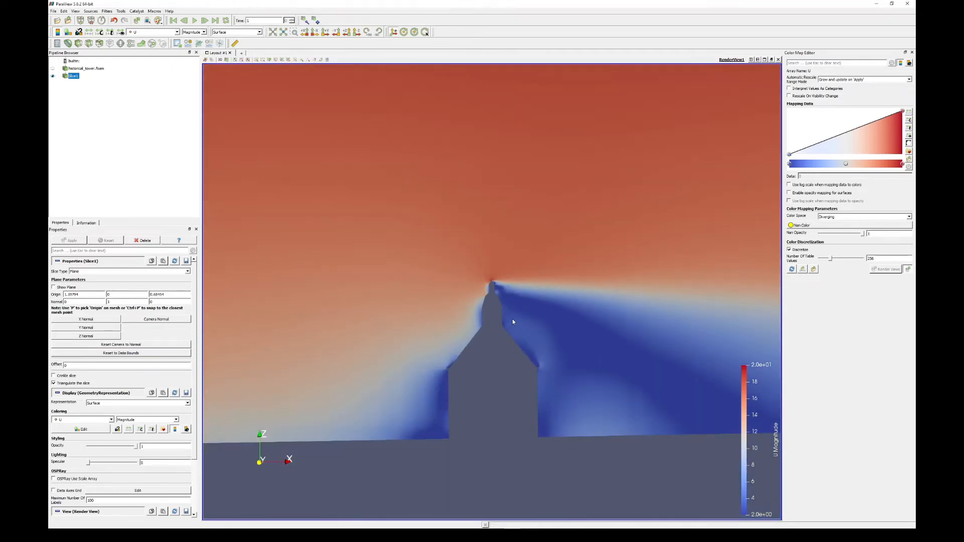
scroll(512, 318, "up", 5)
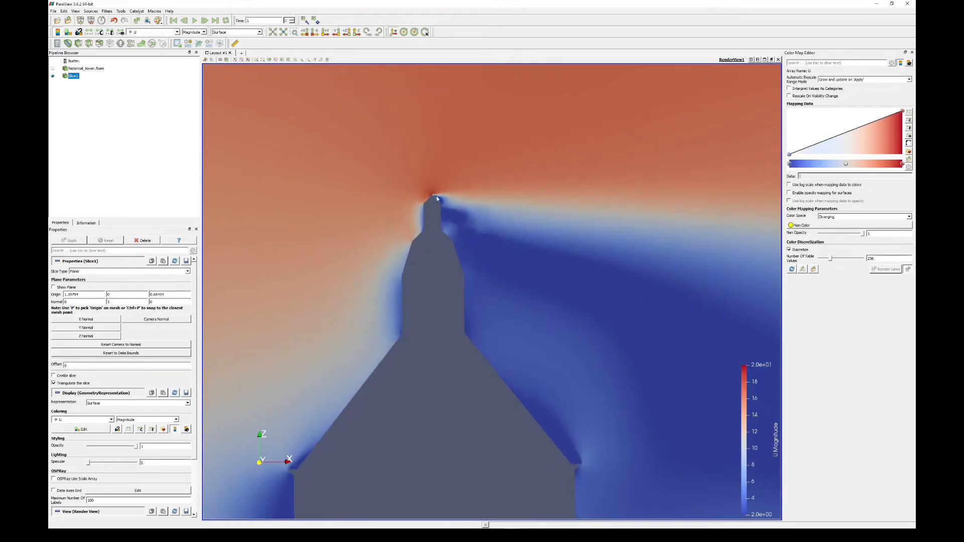
scroll(434, 200, "down", 5)
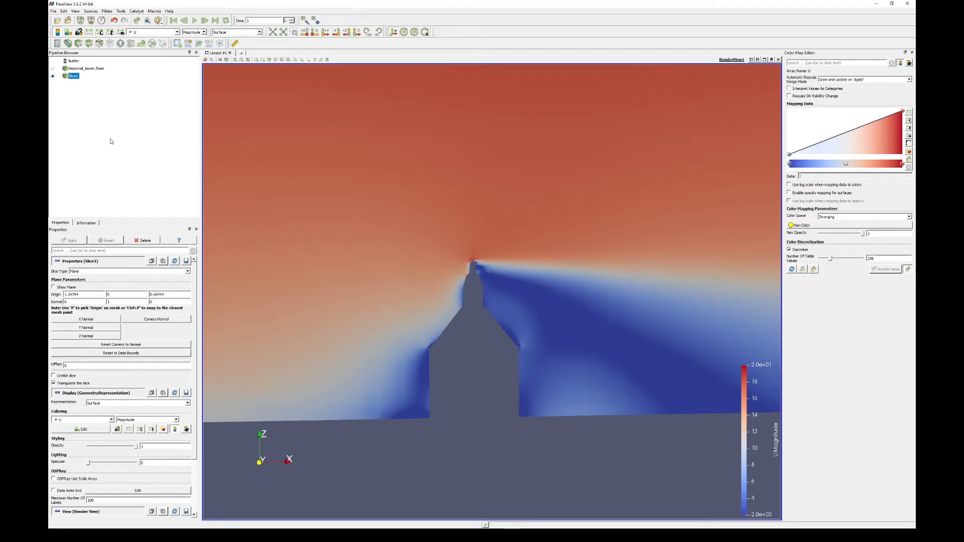
- Apply a Surface Vectors filter with Parallel constraint mode to the slice and color its result by U magnitude
key("ctrl+space")
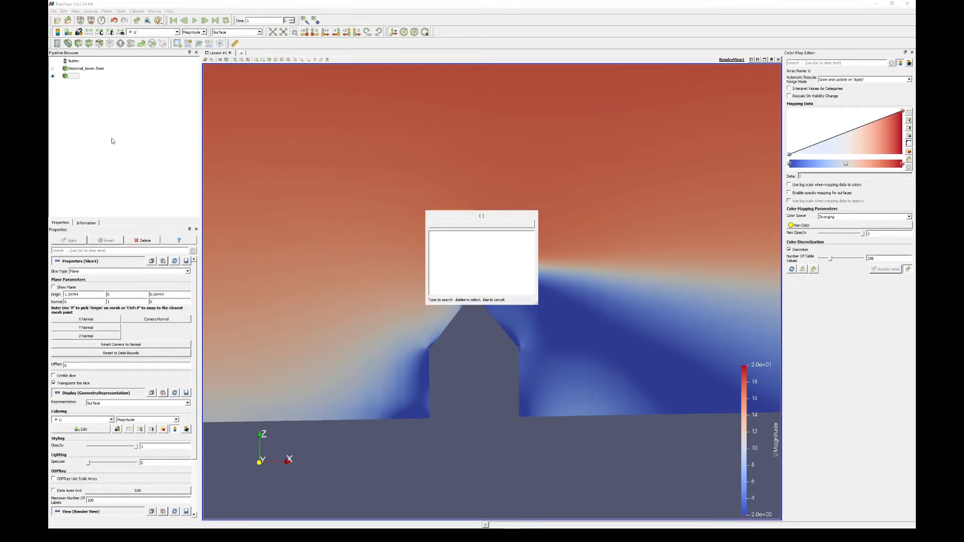
type("surface")
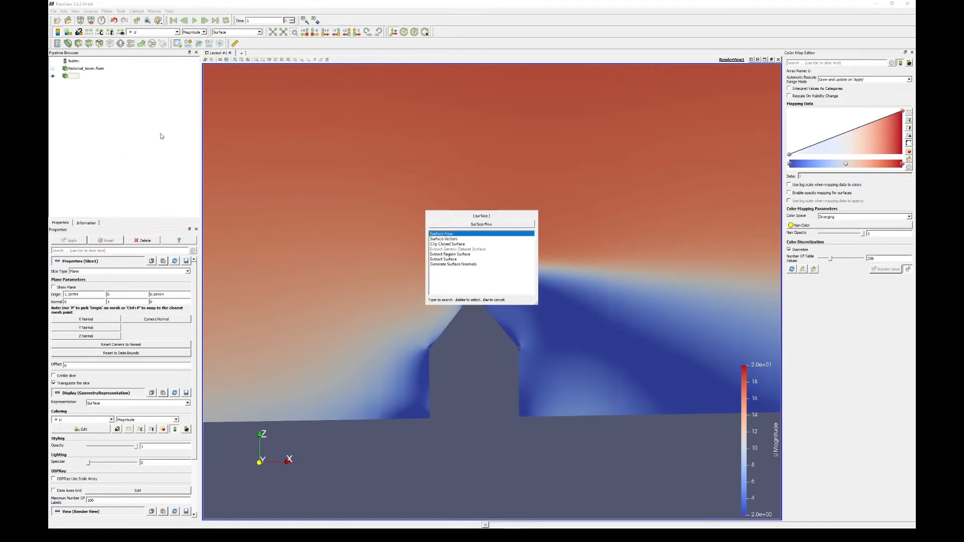
left_click(445, 240)
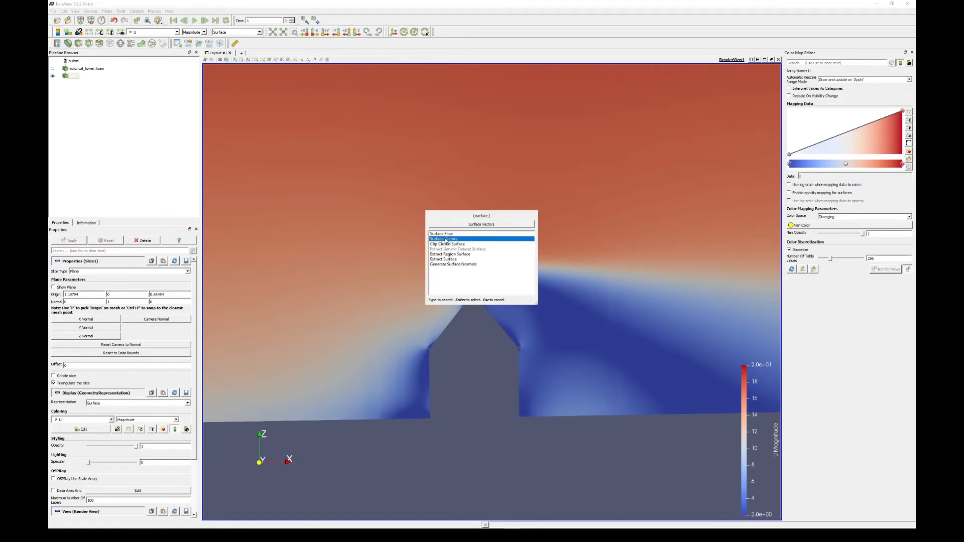
key("Return")
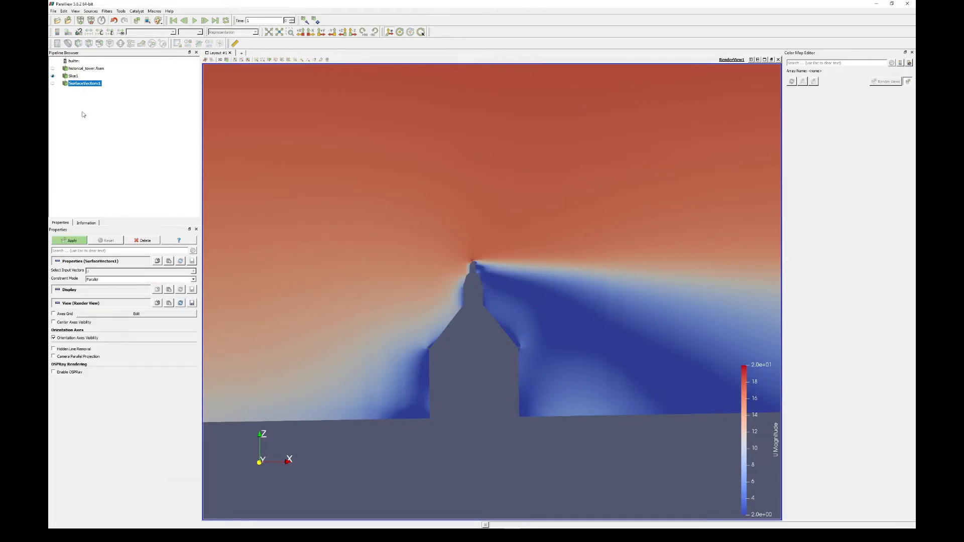
left_click(71, 240)
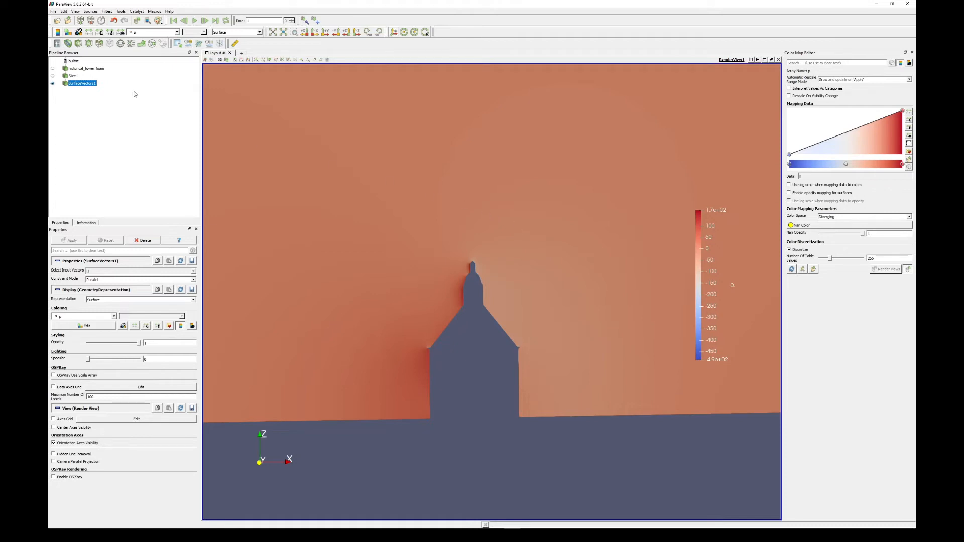
left_click(178, 32)
left_click(153, 44)
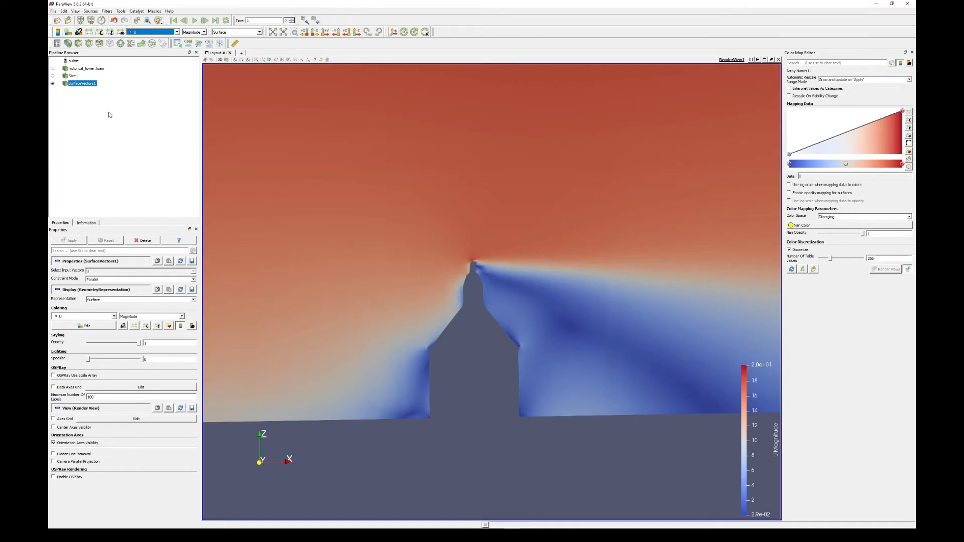
- Add a Glyph filter to the surface vectors result with no scale array and a scale factor of 0.01
left_click(83, 85)
key("ctrl+space")
type("gly")
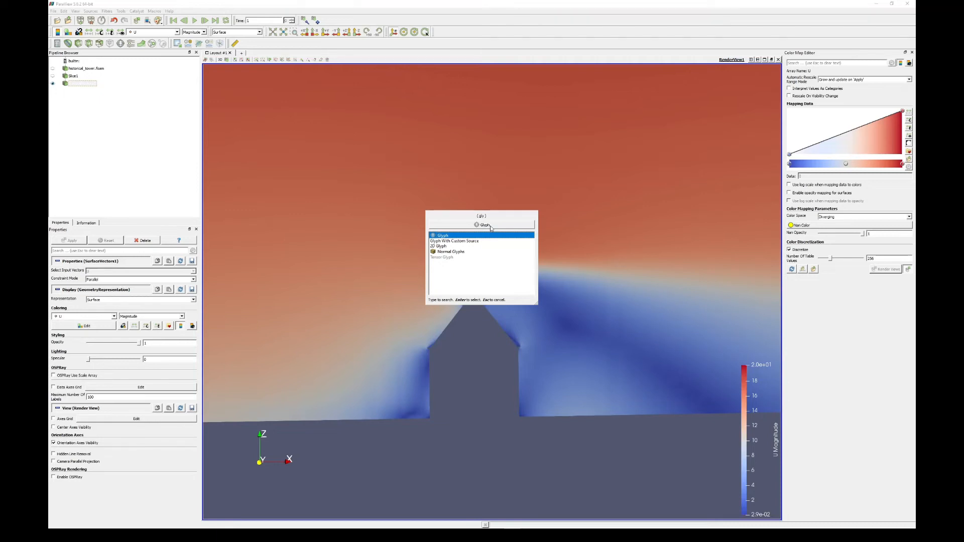
key("Return")
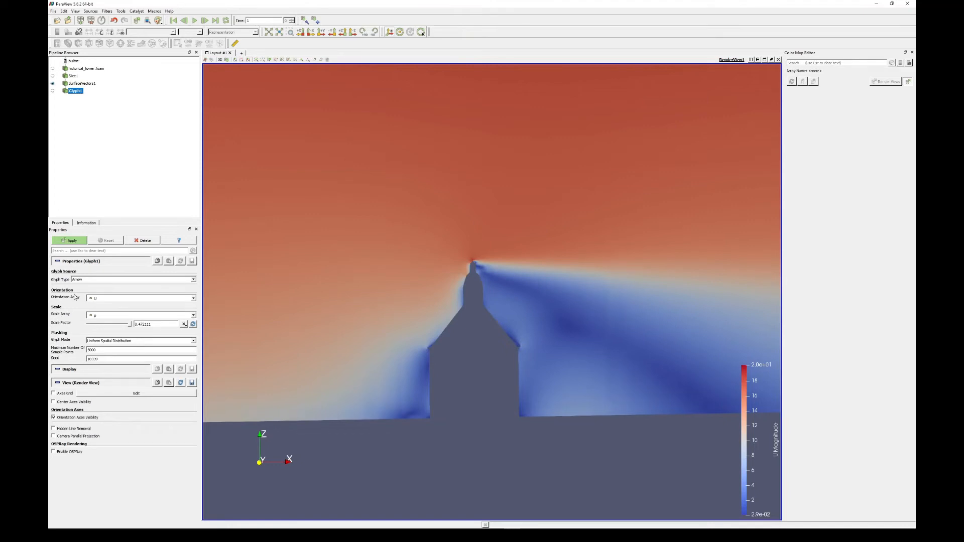
left_click(105, 315)
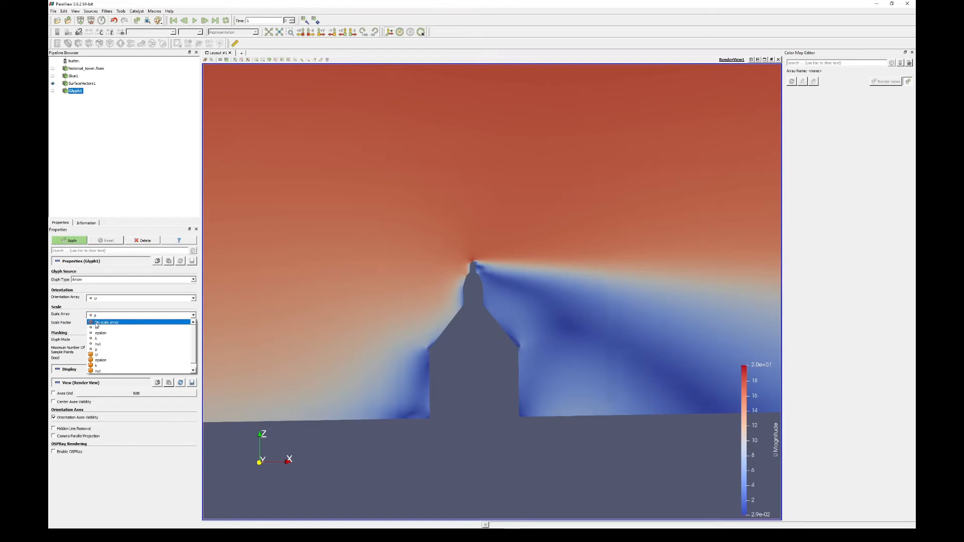
left_click(96, 324)
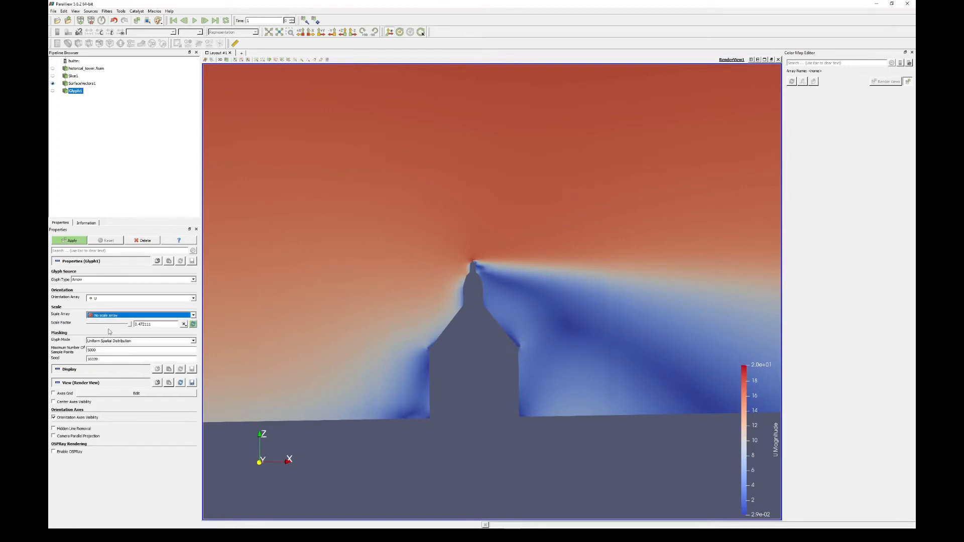
left_click(110, 330)
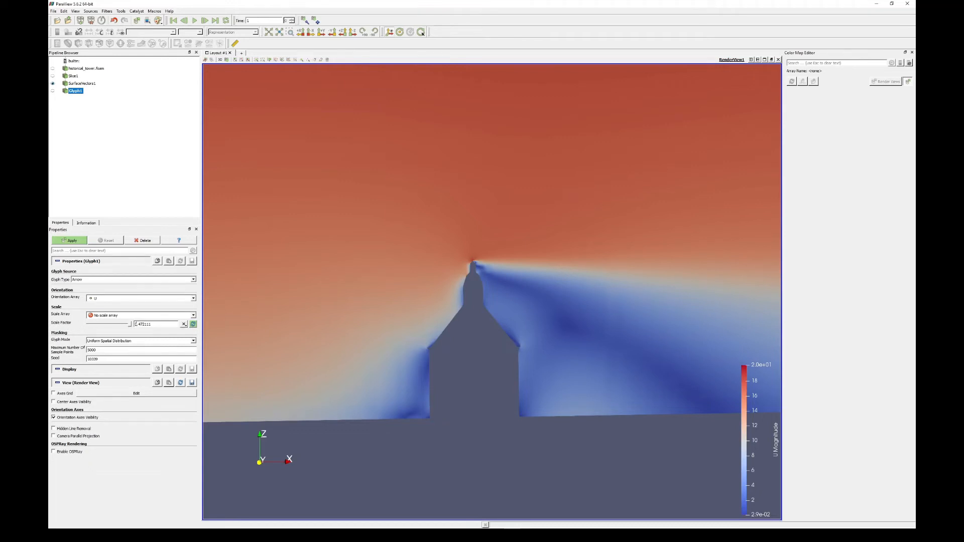
left_click_drag(140, 325, 172, 324)
type("01")
left_click(71, 241)
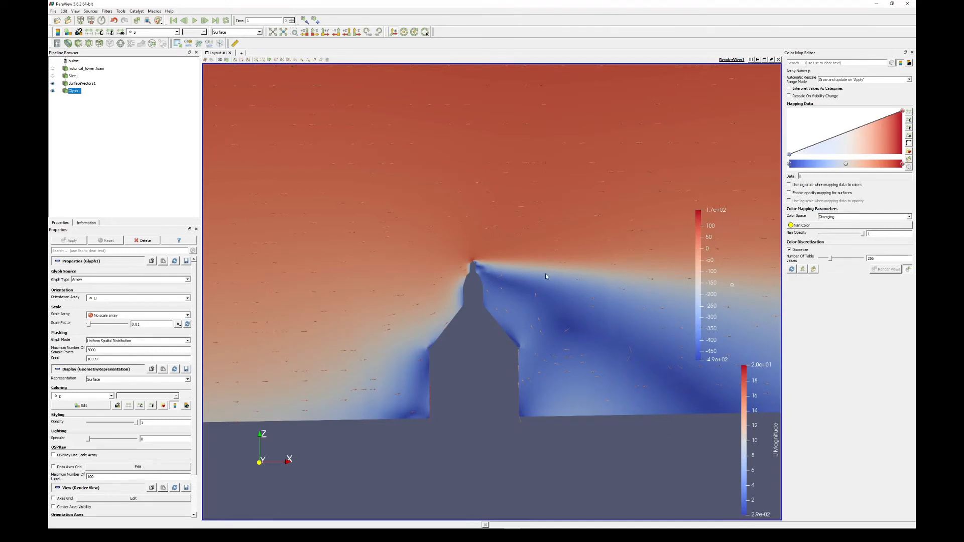
- Color the glyph arrows with a solid black color instead of the pressure array
scroll(557, 315, "up", 8)
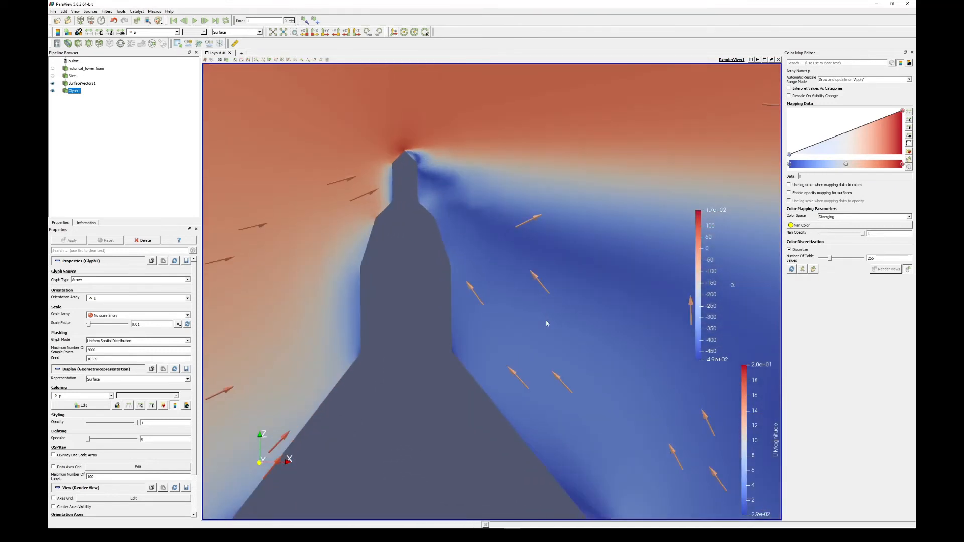
scroll(546, 324, "down", 2)
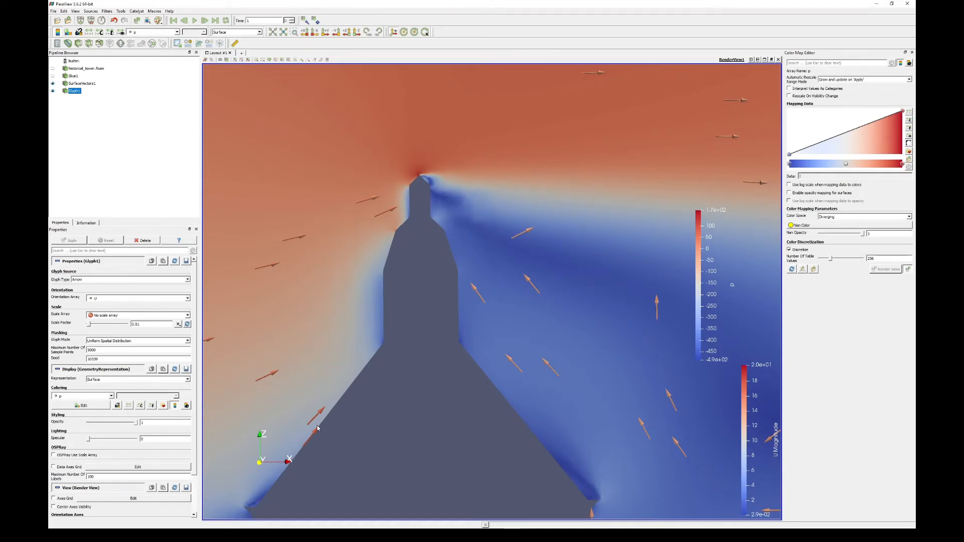
scroll(317, 426, "down", 5)
scroll(411, 400, "down", 2)
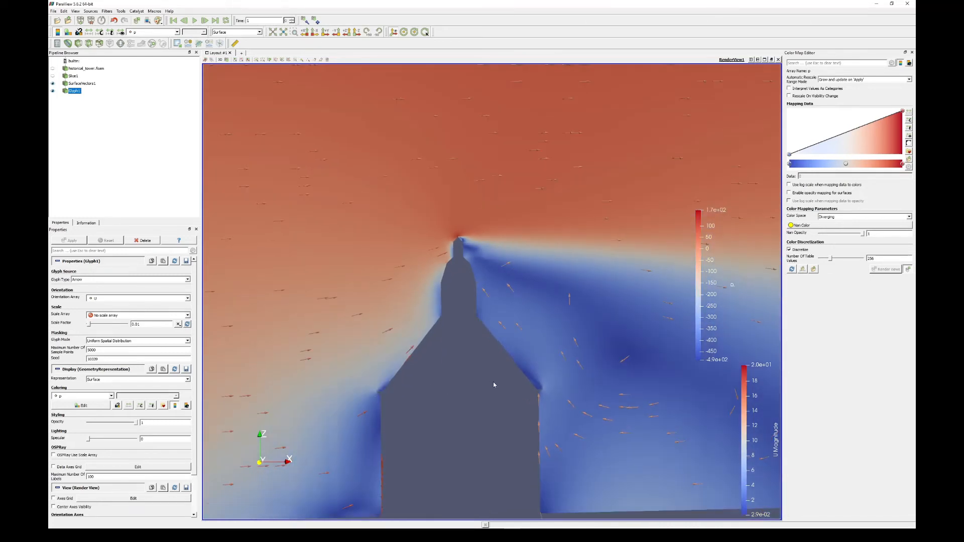
scroll(494, 383, "down", 2)
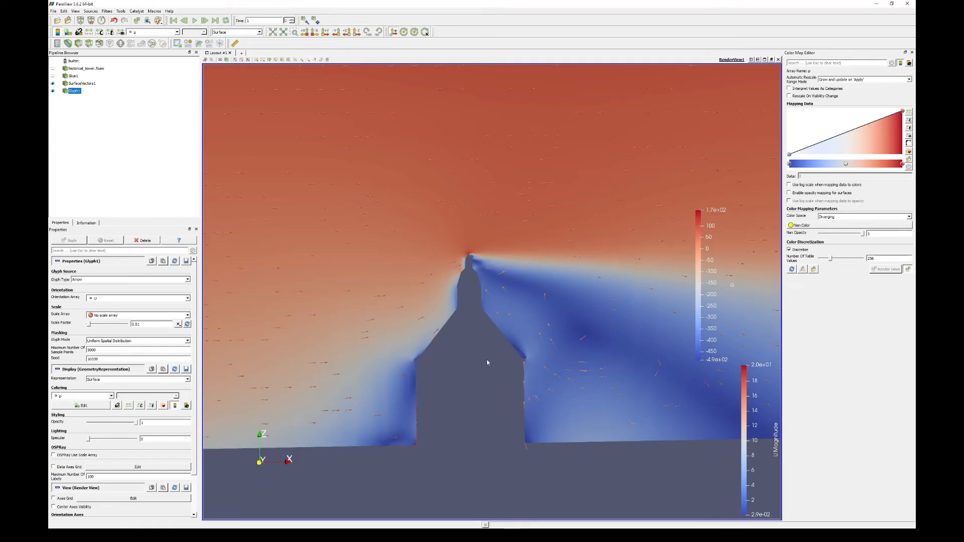
left_click(111, 396)
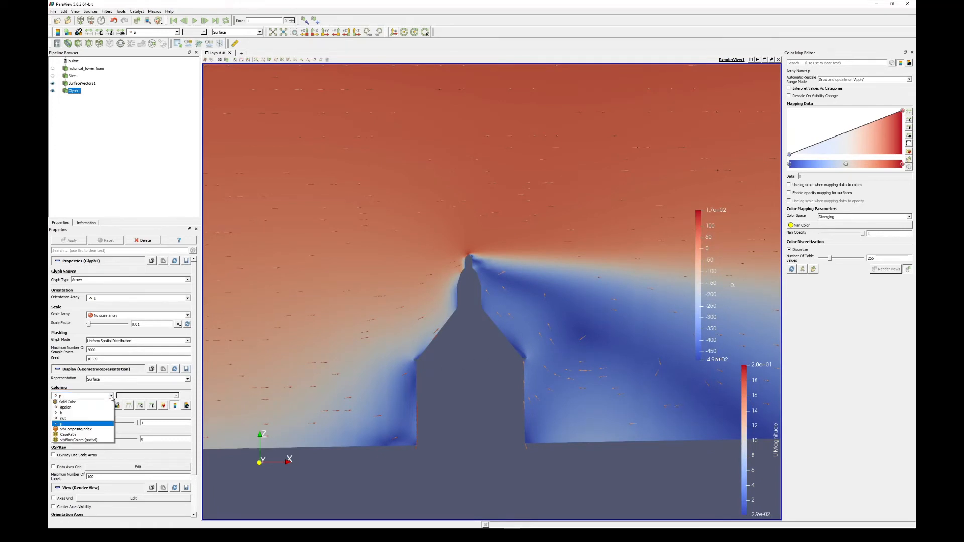
left_click(64, 403)
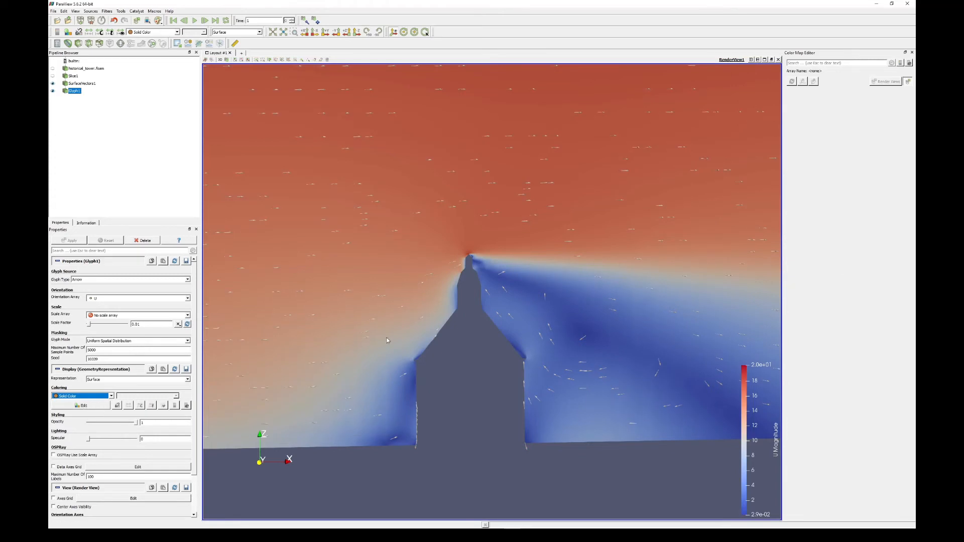
left_click(81, 406)
left_click(402, 216)
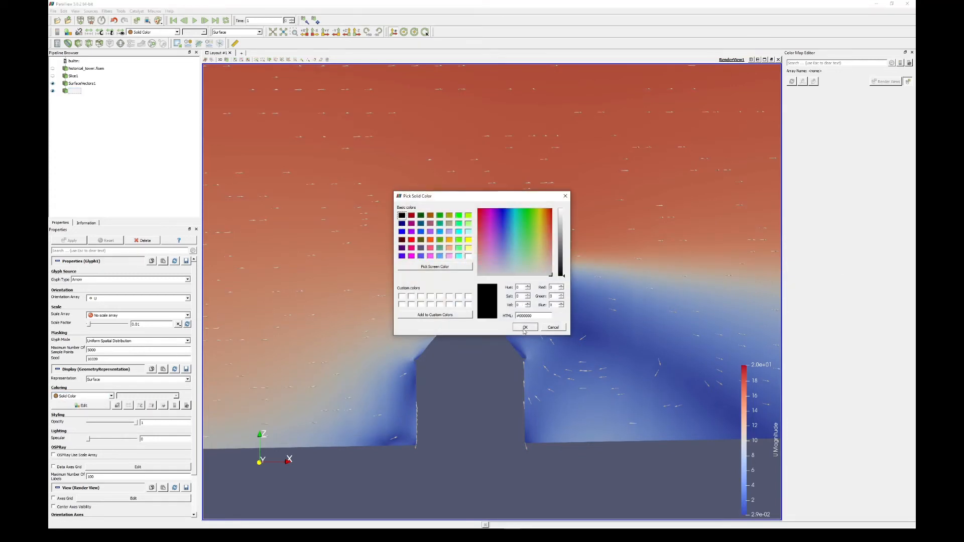
left_click(525, 327)
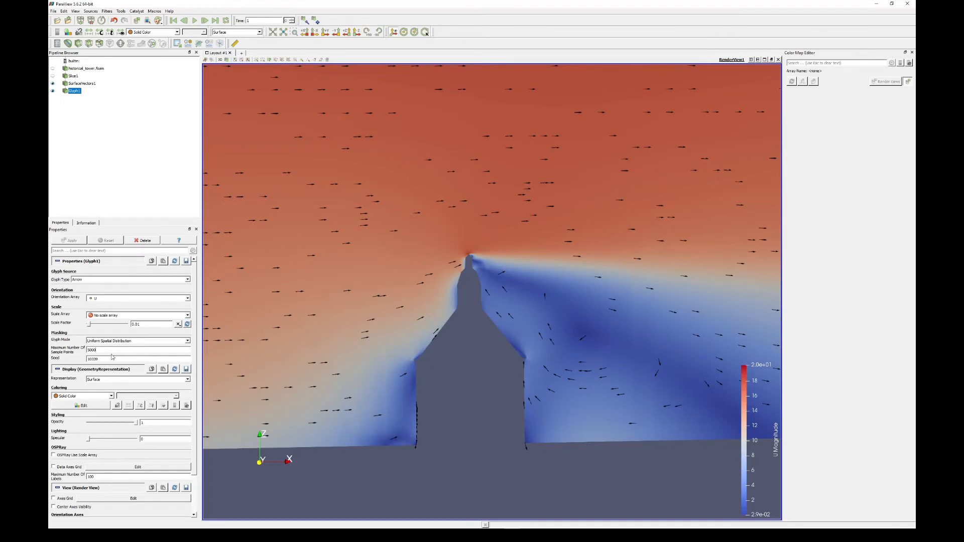
- Set the glyphs' maximum number of sample points to 500000 and apply the change
left_click(97, 351)
type("0")
left_click_drag(94, 350, 111, 362)
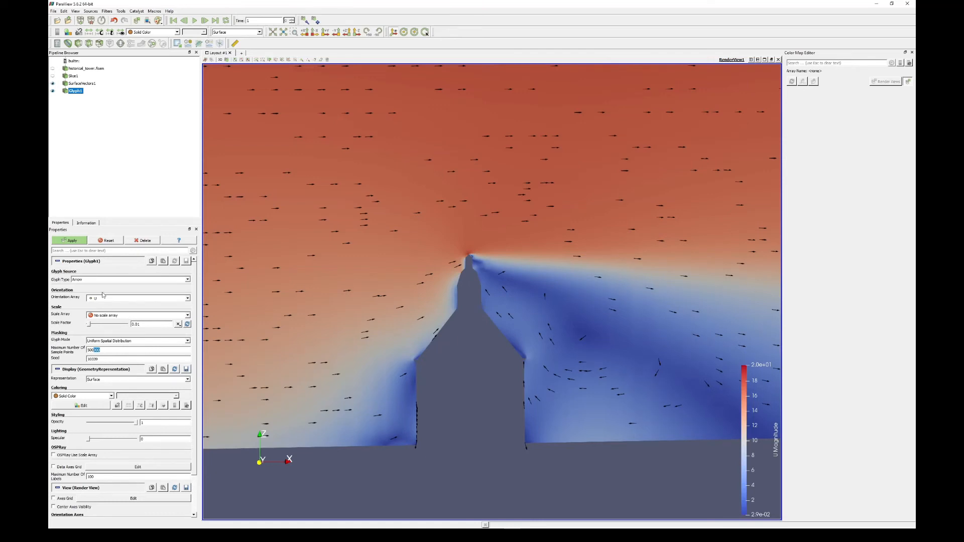
left_click(76, 242)
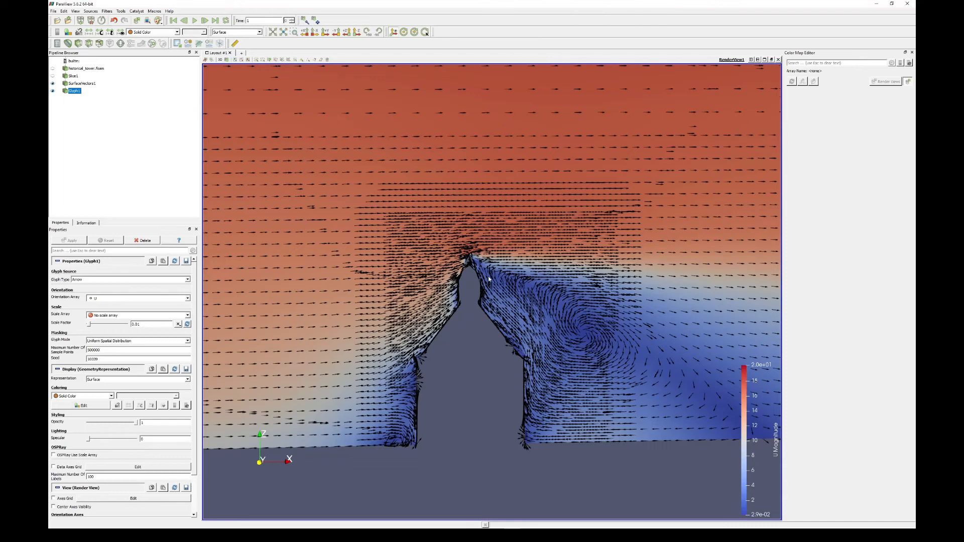
- Examine the flow arrows across the domain and close to the tower, including the windward base, the spire tip and the wake
scroll(494, 276, "down", 5)
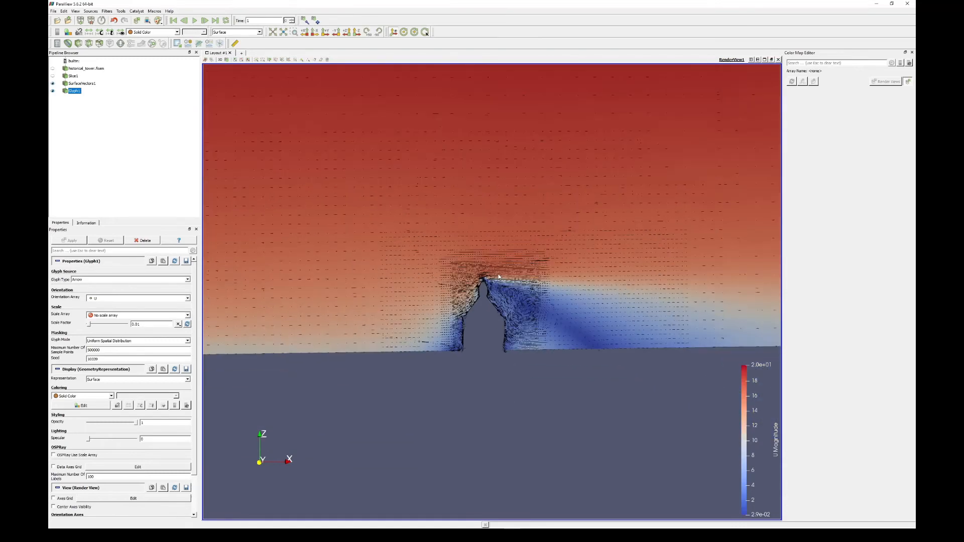
scroll(544, 274, "down", 3)
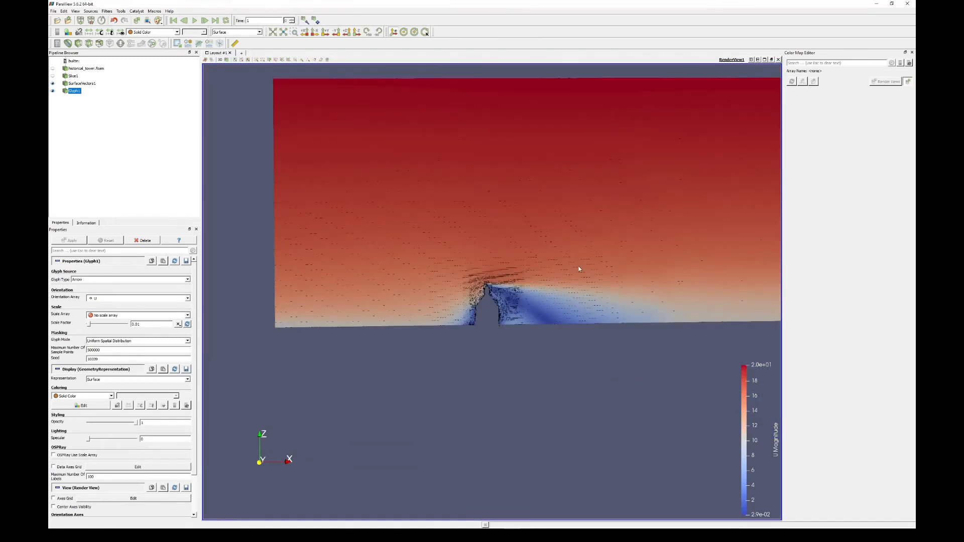
scroll(514, 305, "up", 7)
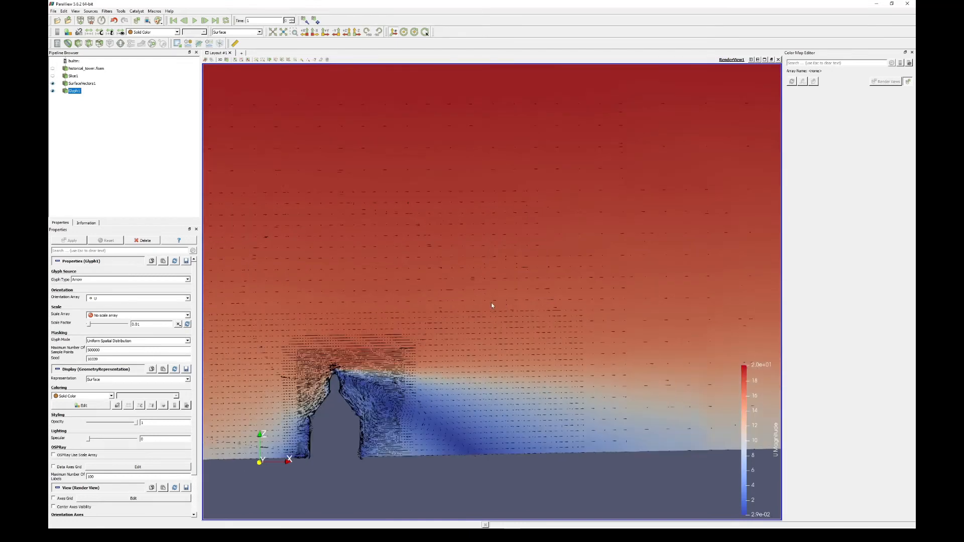
scroll(499, 279, "up", 6)
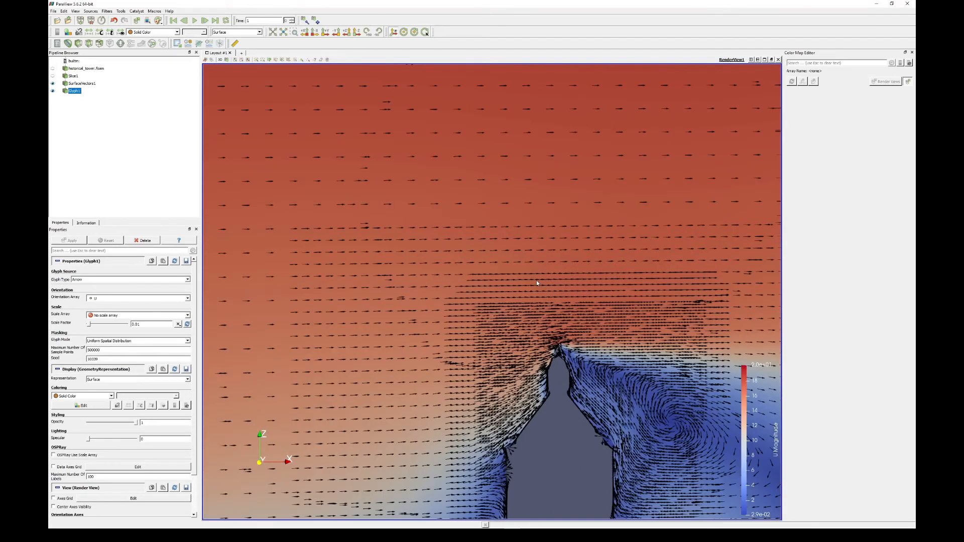
middle_click_drag(541, 261, 512, 216)
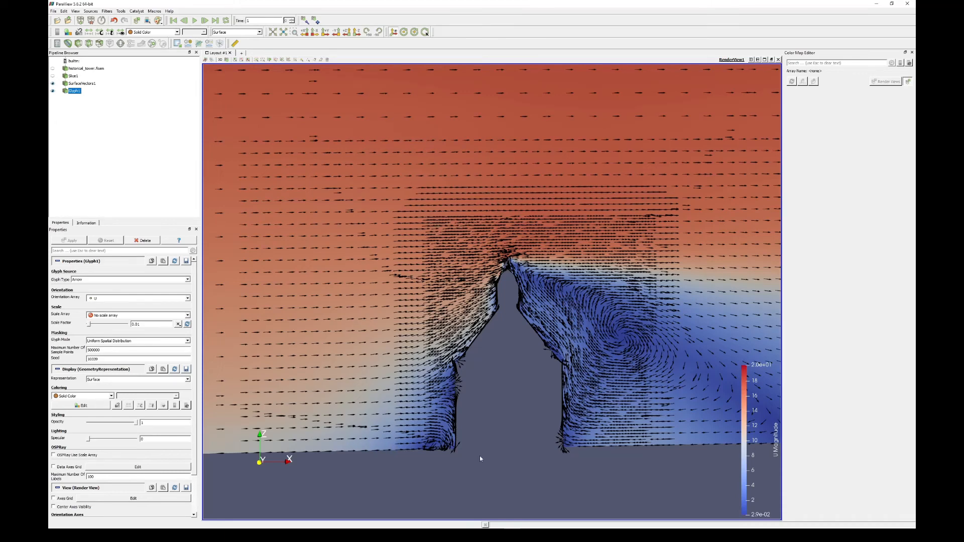
scroll(403, 270, "down", 15)
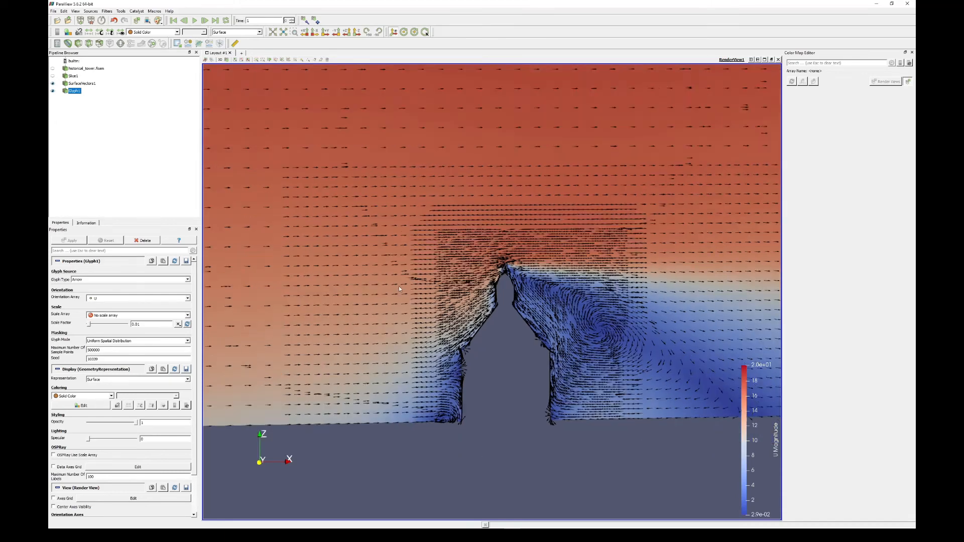
scroll(492, 200, "up", 15)
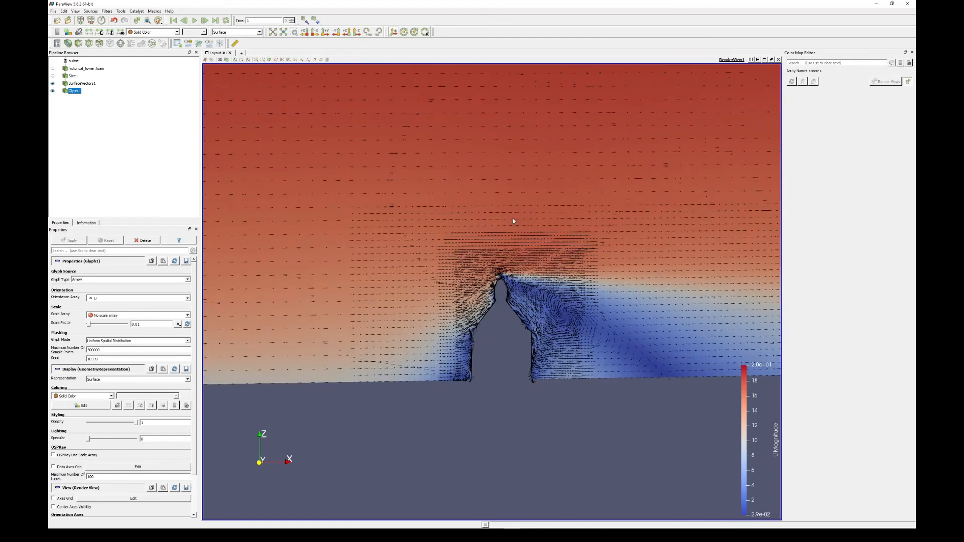
scroll(451, 244, "up", 3)
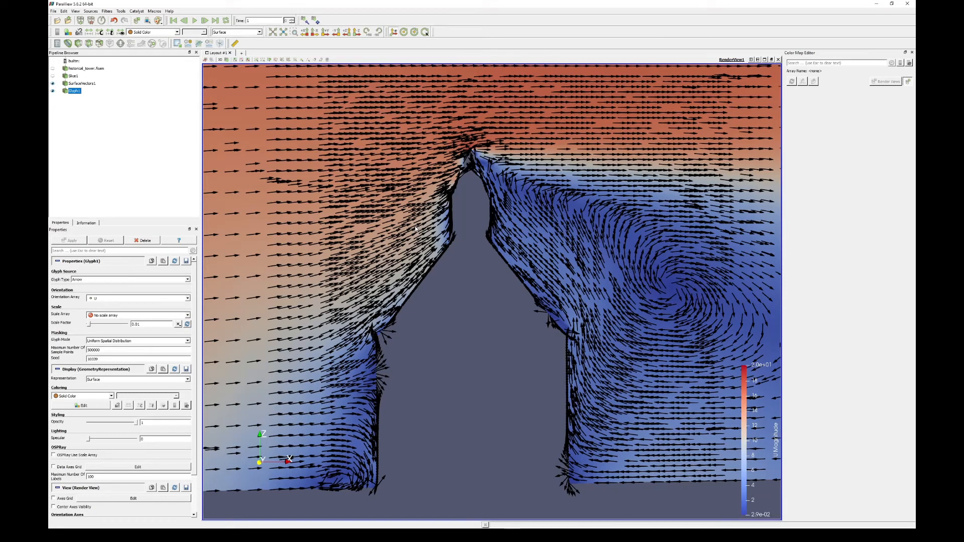
scroll(415, 228, "down", 2)
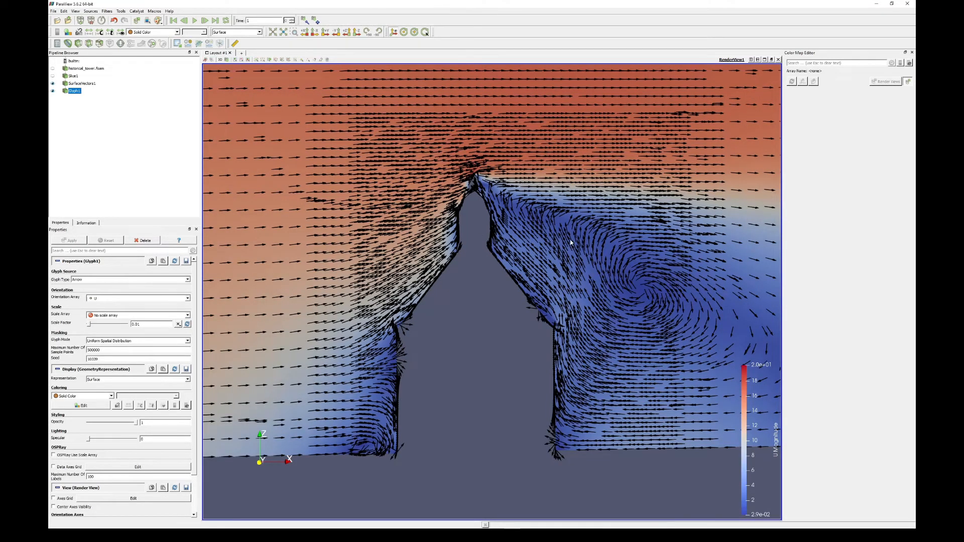
scroll(528, 255, "down", 3)
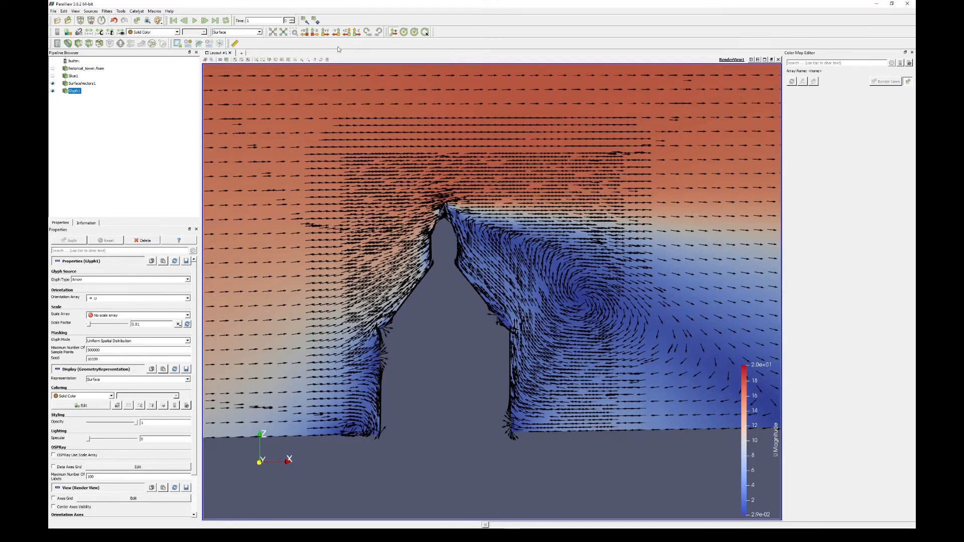
left_click(258, 32)
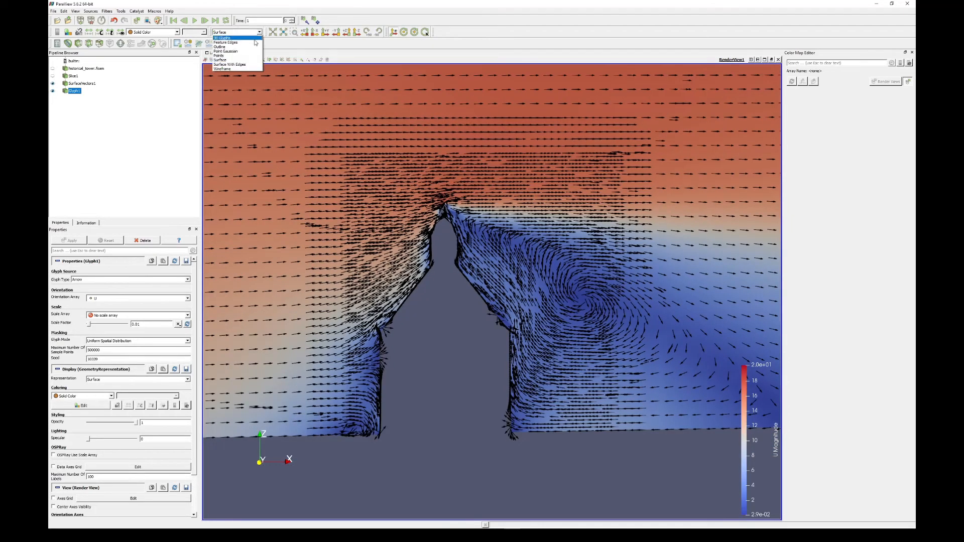
left_click(243, 64)
left_click(259, 33)
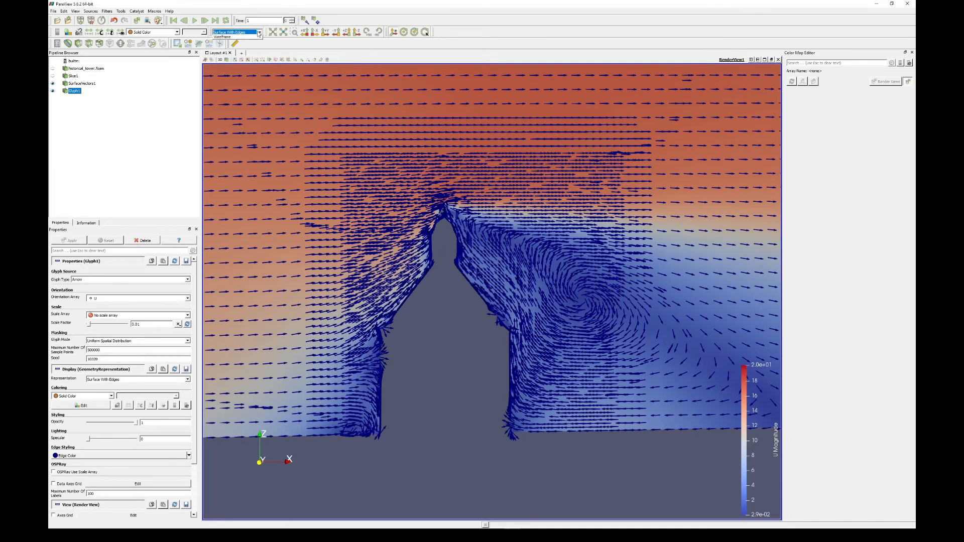
left_click(233, 62)
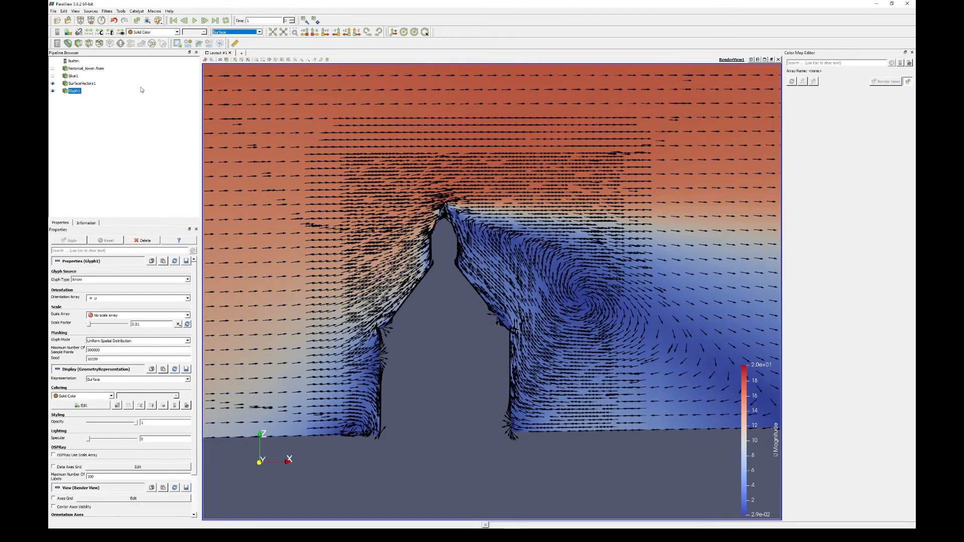
- Show the slice as Surface With Edges and hide the surface vectors and glyphs so only its mesh is displayed
left_click(61, 77)
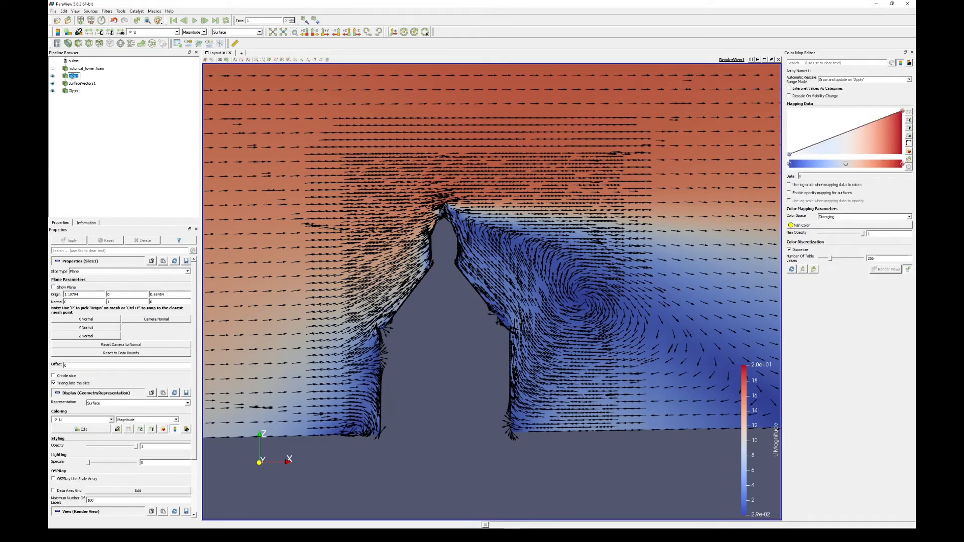
left_click(259, 32)
left_click(243, 65)
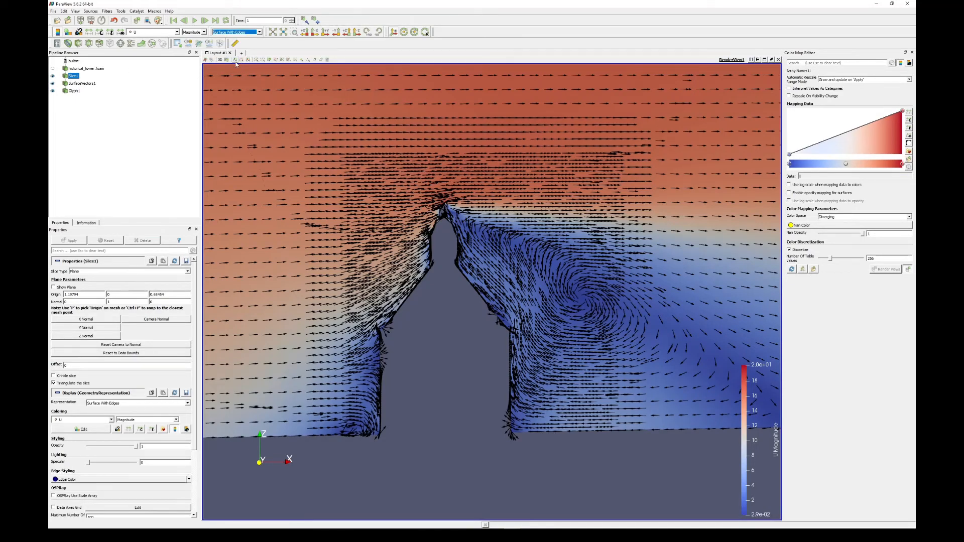
scroll(309, 128, "down", 5)
scroll(316, 129, "up", 6)
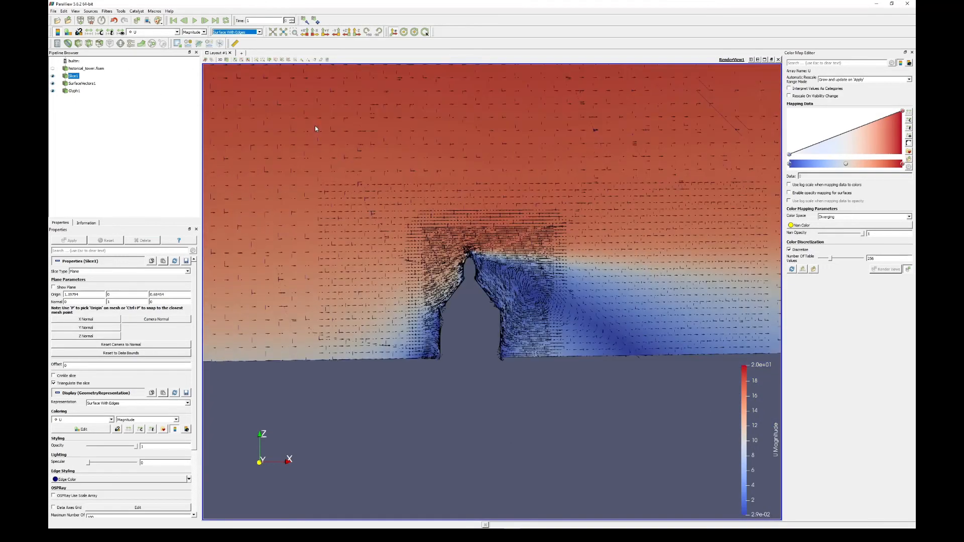
left_click(52, 84)
left_click(53, 91)
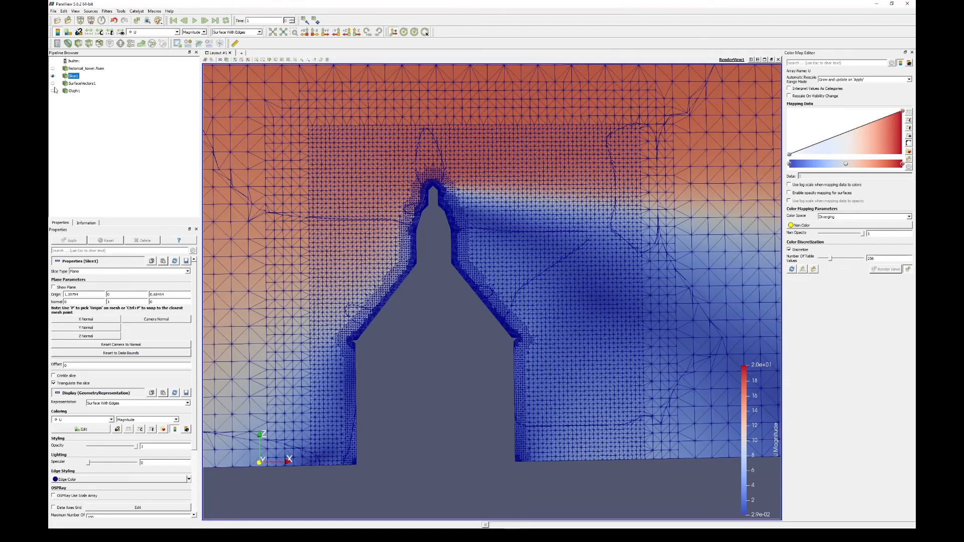
left_click(53, 83)
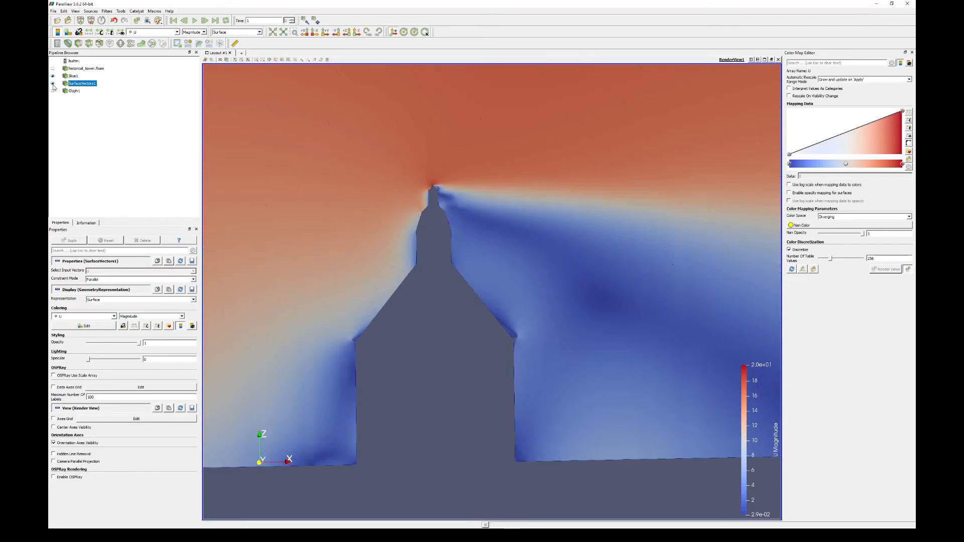
left_click(53, 84)
left_click(52, 91)
left_click(52, 90)
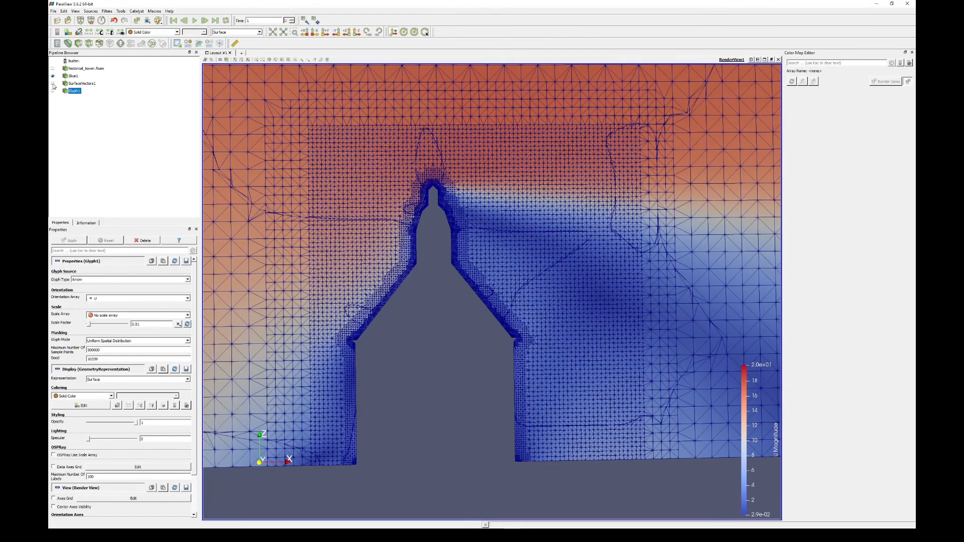
- Compare the slice with and without the flow arrows and examine the mesh refinement around the tower
left_click(52, 84)
left_click(53, 84)
left_click(54, 91)
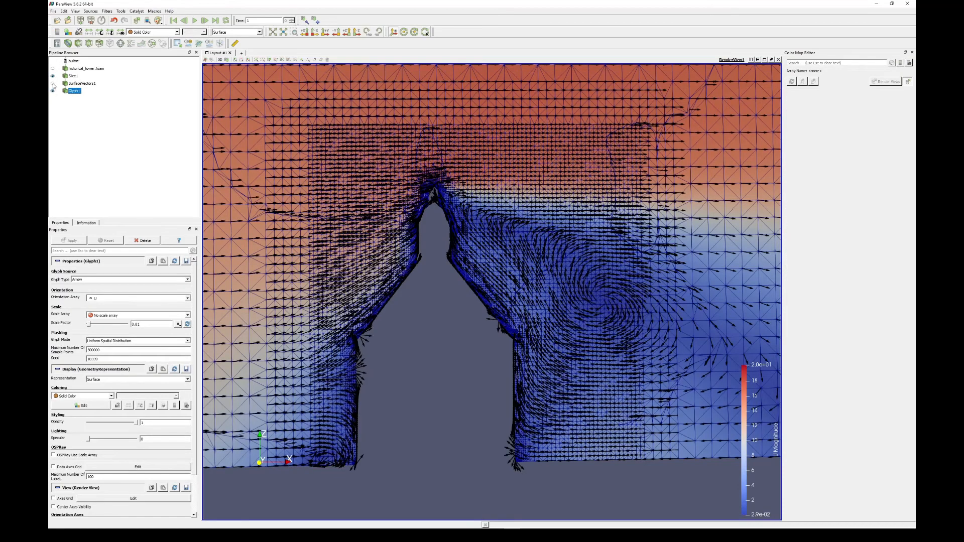
left_click(53, 90)
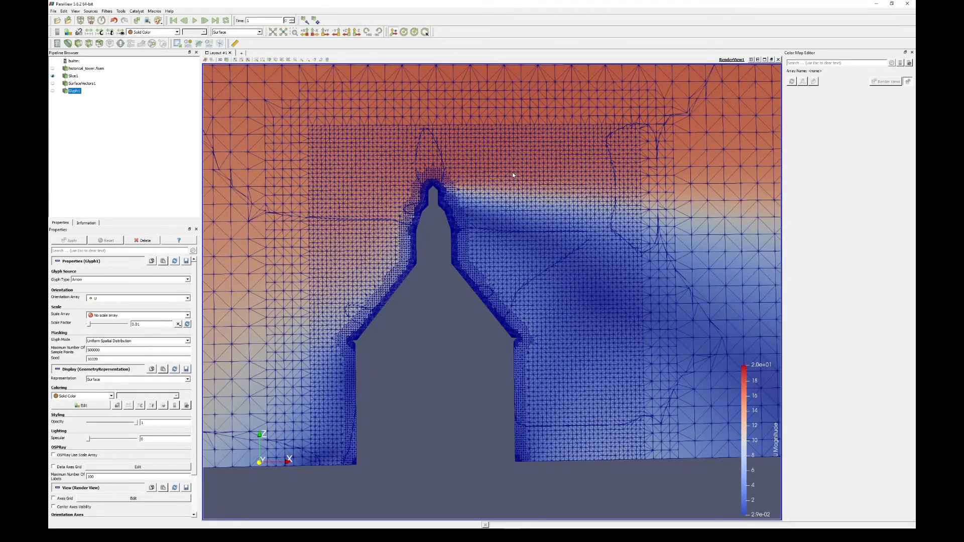
scroll(522, 179, "down", 2)
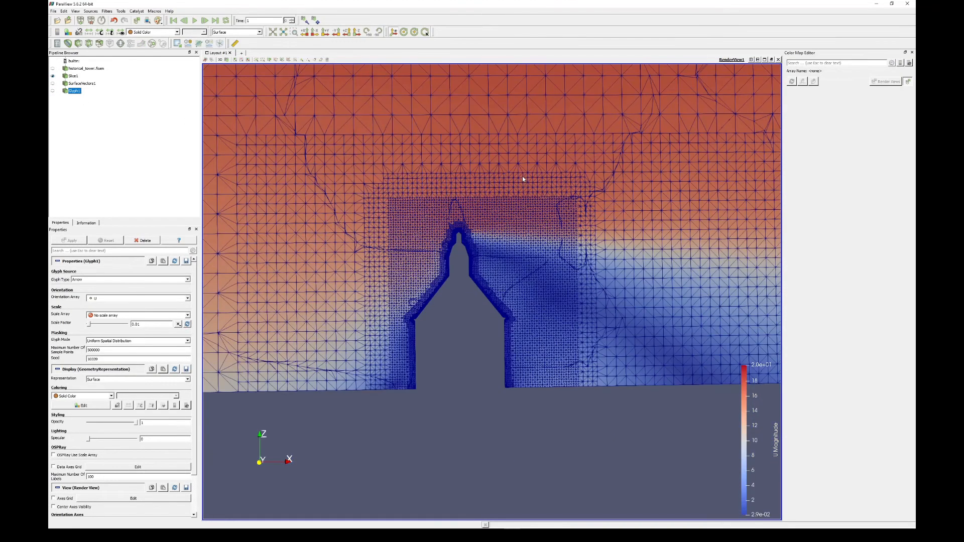
scroll(480, 173, "down", 1)
scroll(477, 171, "up", 3)
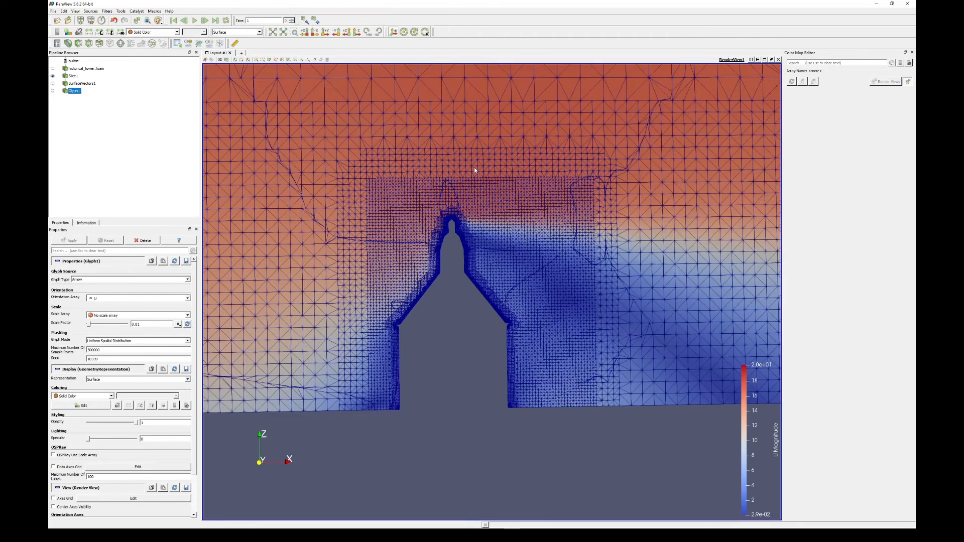
scroll(353, 165, "up", 2)
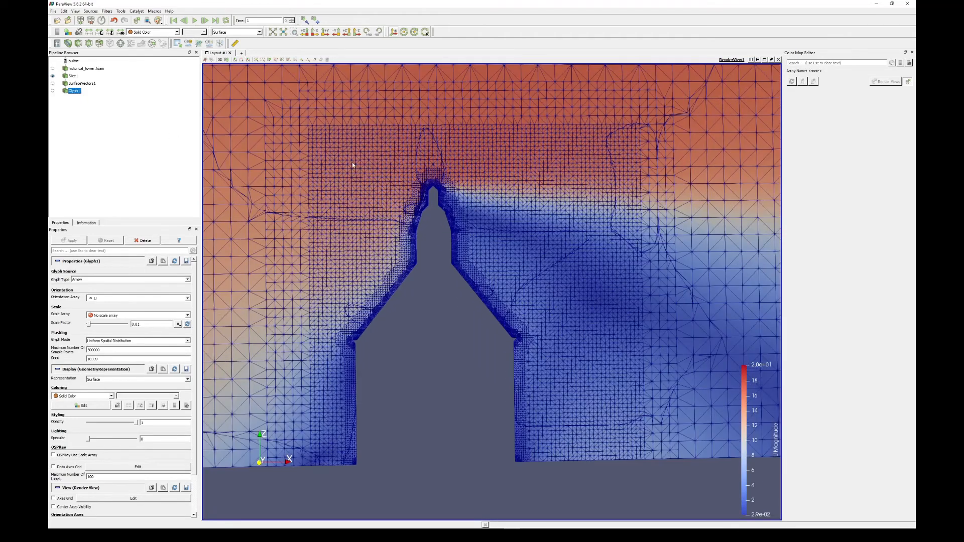
- Turn off triangulation of the slice and apply the change
left_click(73, 77)
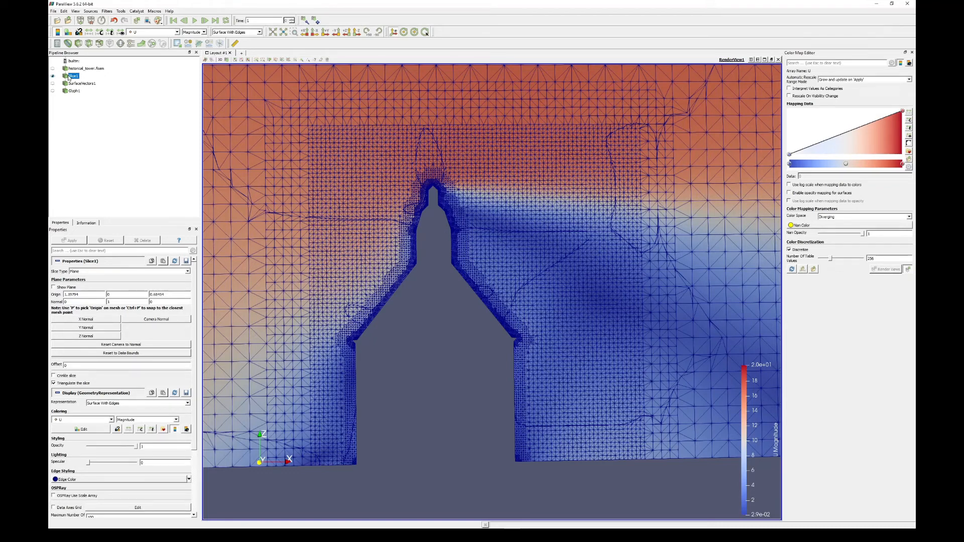
left_click(68, 384)
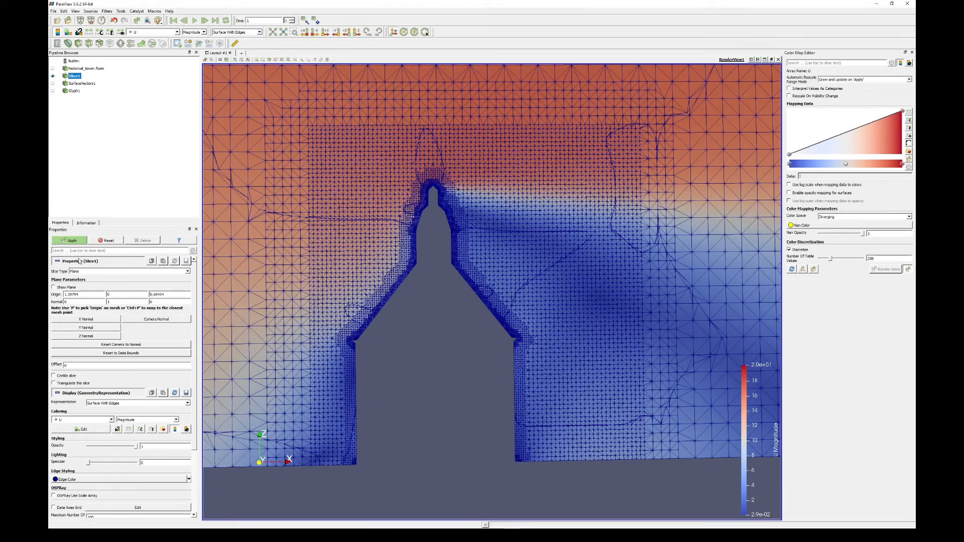
left_click(72, 241)
- Examine the slice's mesh cells across the refinement zones and along the tower's walls and roof
scroll(472, 221, "down", 2)
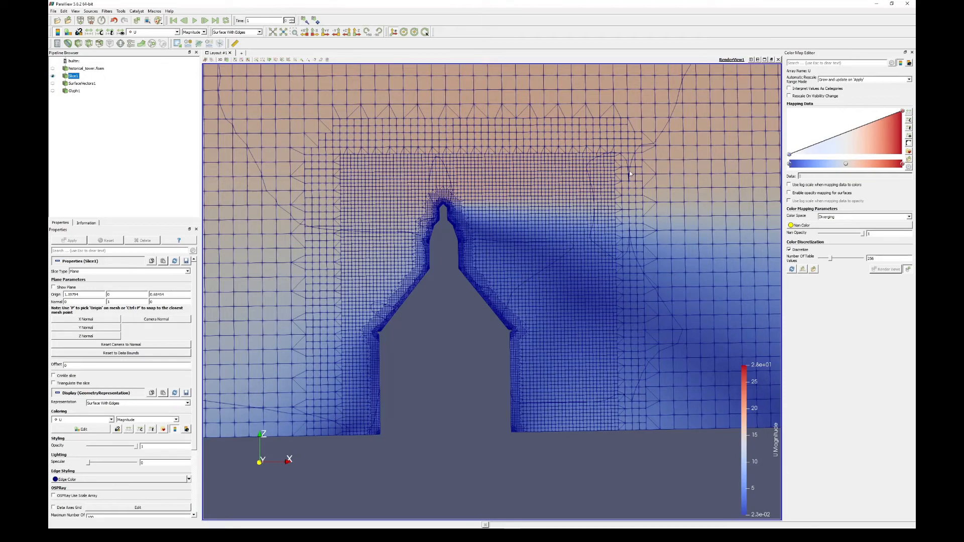
scroll(588, 203, "down", 3)
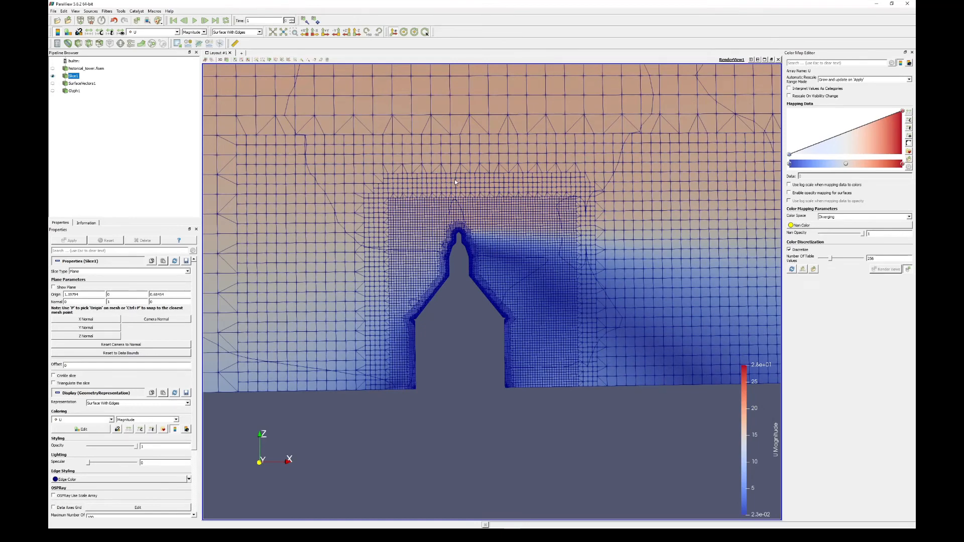
scroll(454, 182, "up", 2)
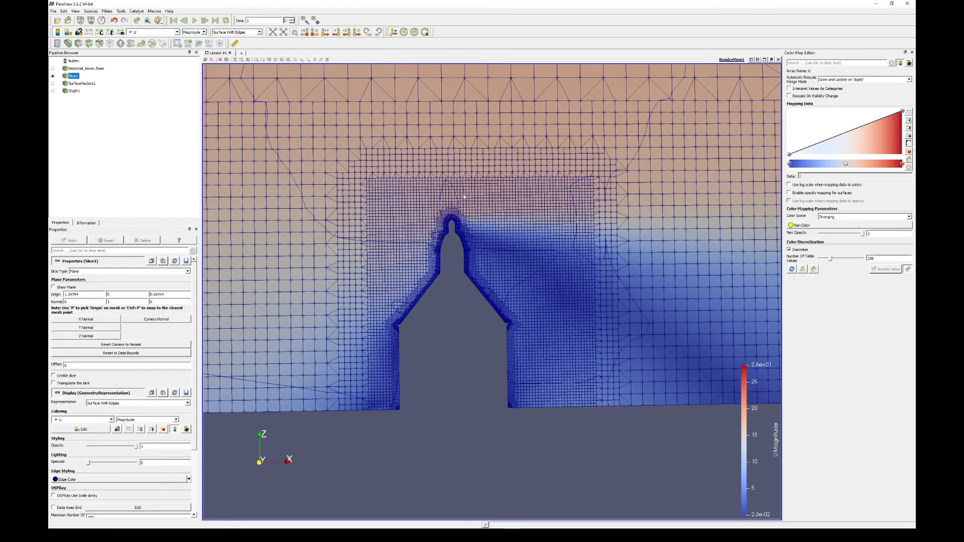
scroll(556, 203, "up", 5)
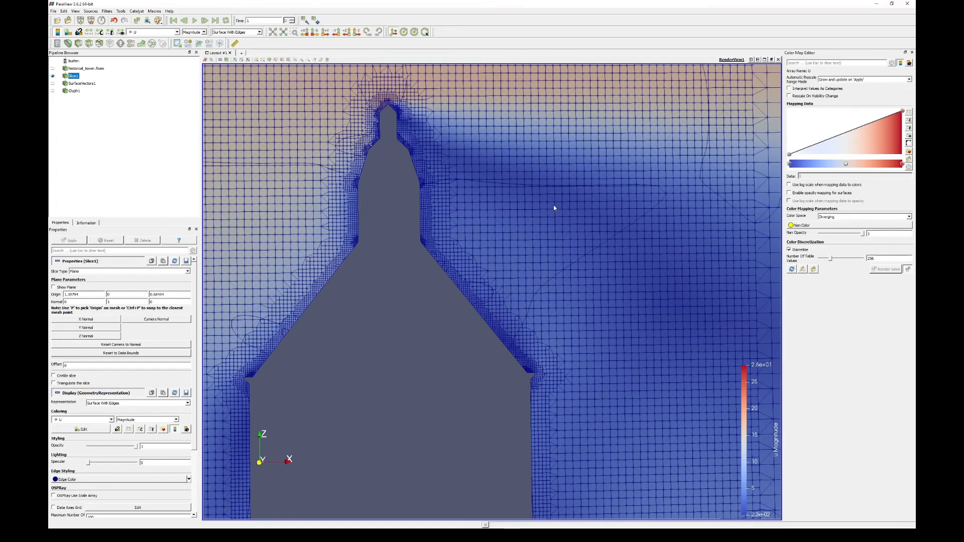
scroll(554, 208, "up", 3)
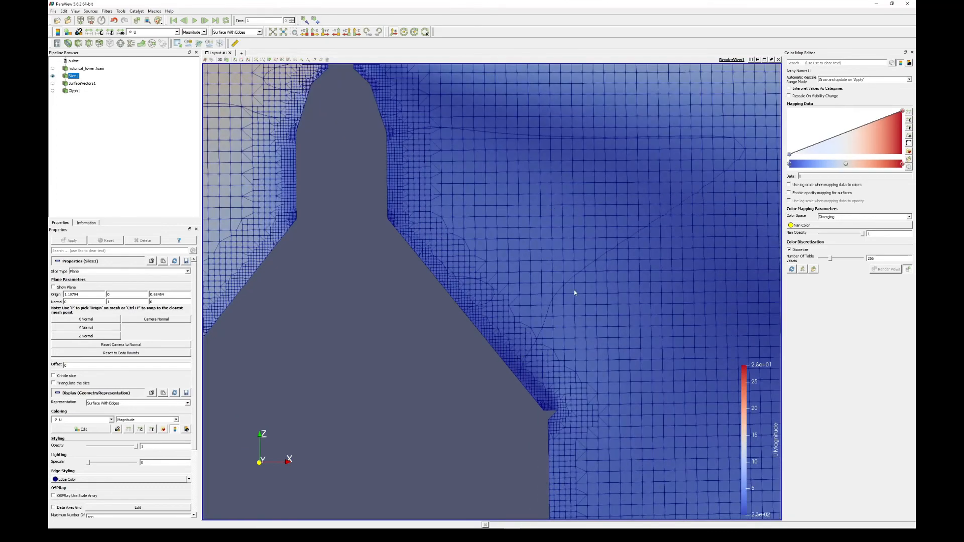
scroll(522, 147, "down", 5)
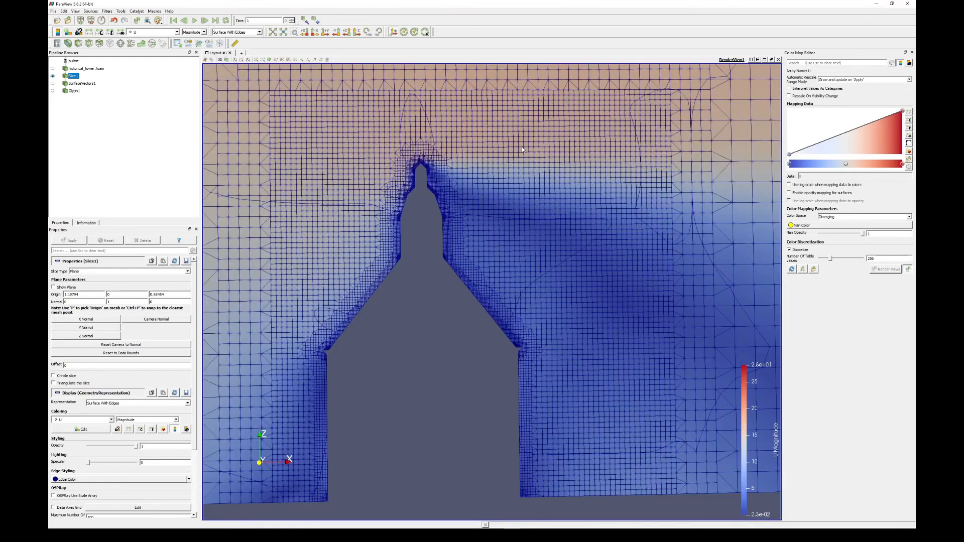
middle_click_drag(530, 151, 517, 189)
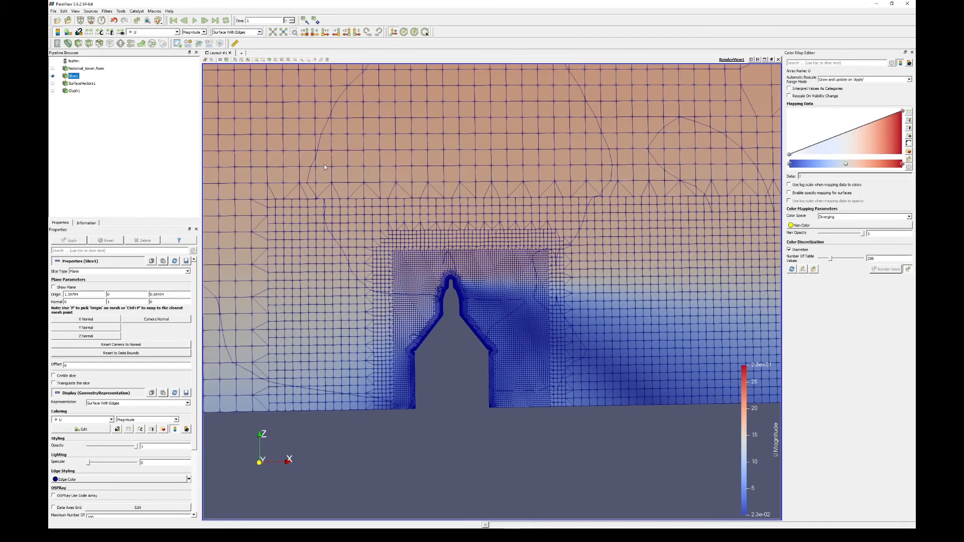
- Show the surface vectors and the glyph arrows again over the velocity slice
left_click(53, 84)
left_click(56, 93)
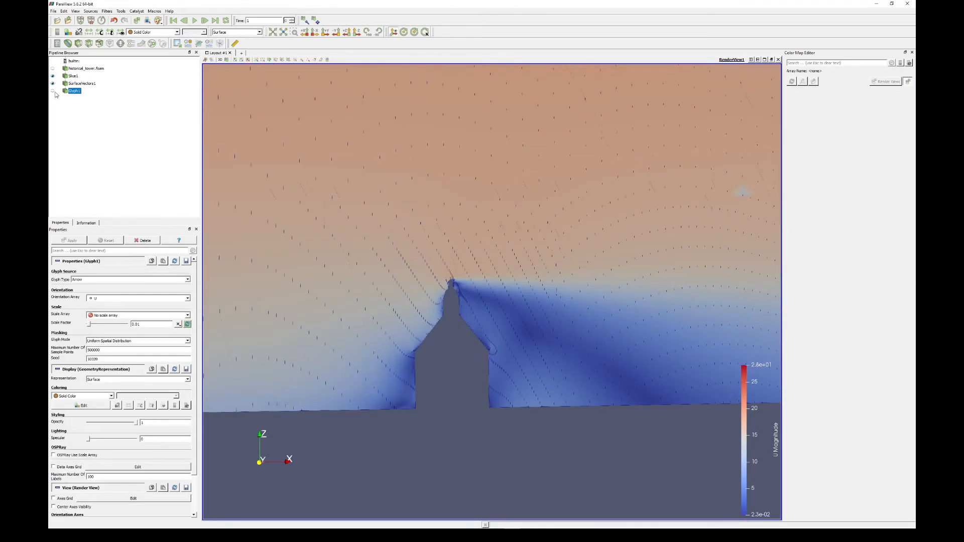
scroll(436, 244, "up", 5)
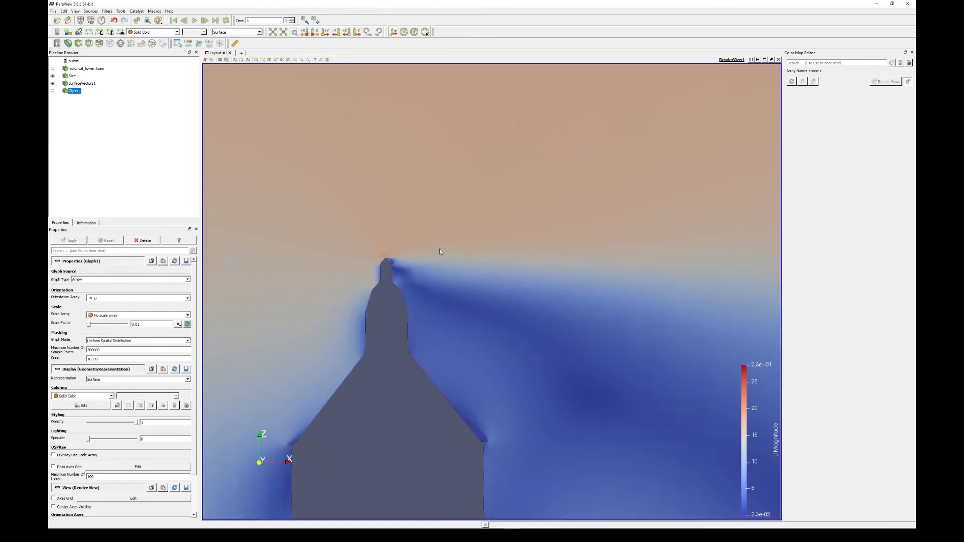
left_click(52, 91)
scroll(405, 166, "down", 2)
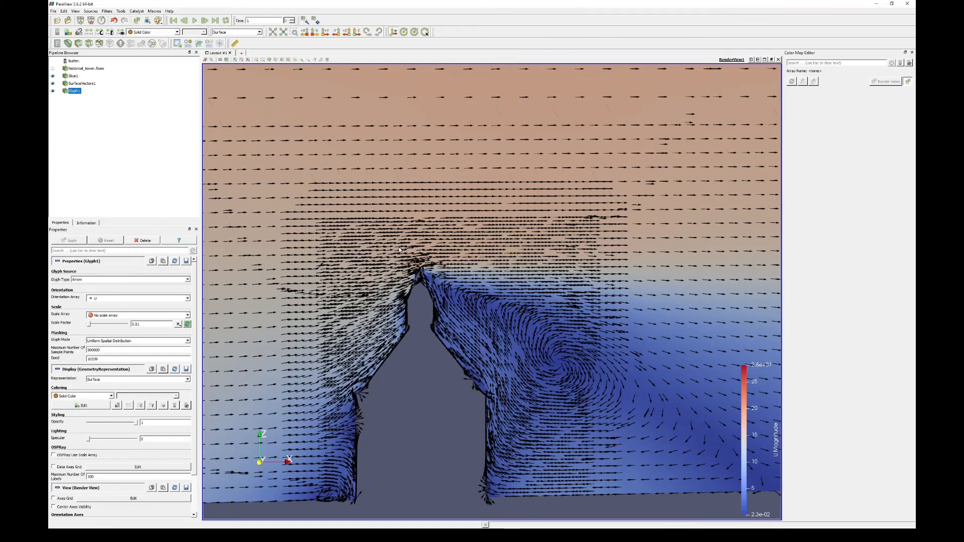
- Examine the flow arrows upstream of the tower, over its spire and in the recirculating wake behind it
middle_click_drag(401, 251, 432, 159)
scroll(417, 172, "up", 1)
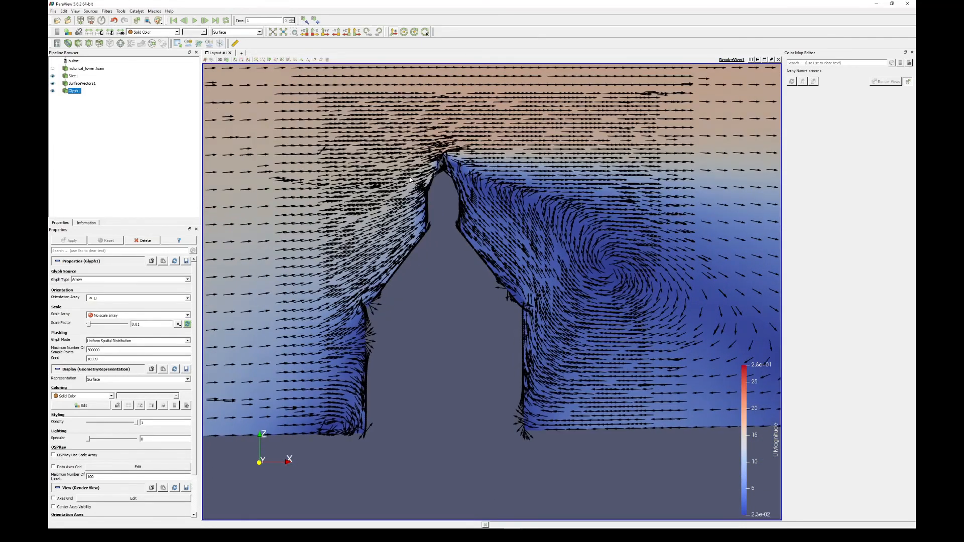
scroll(410, 178, "up", 1)
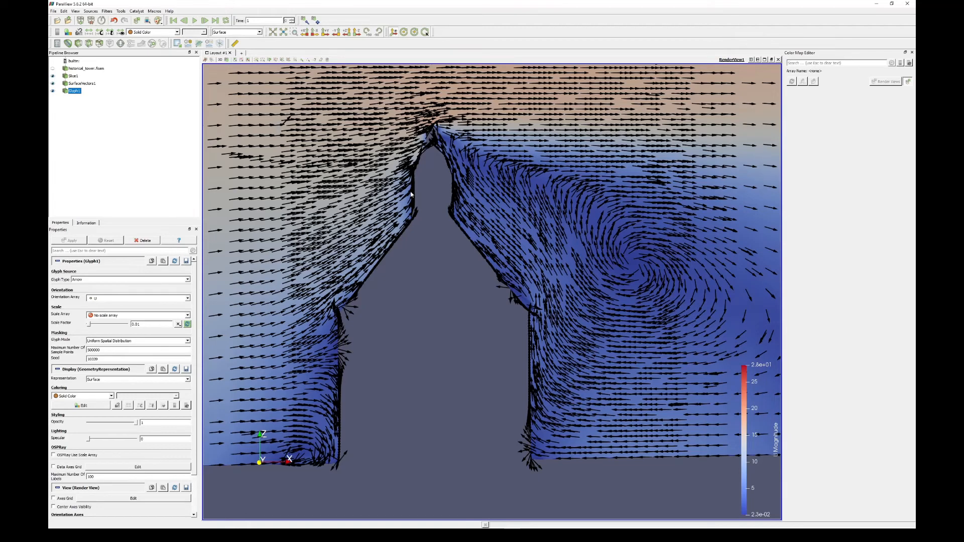
scroll(331, 319, "down", 1)
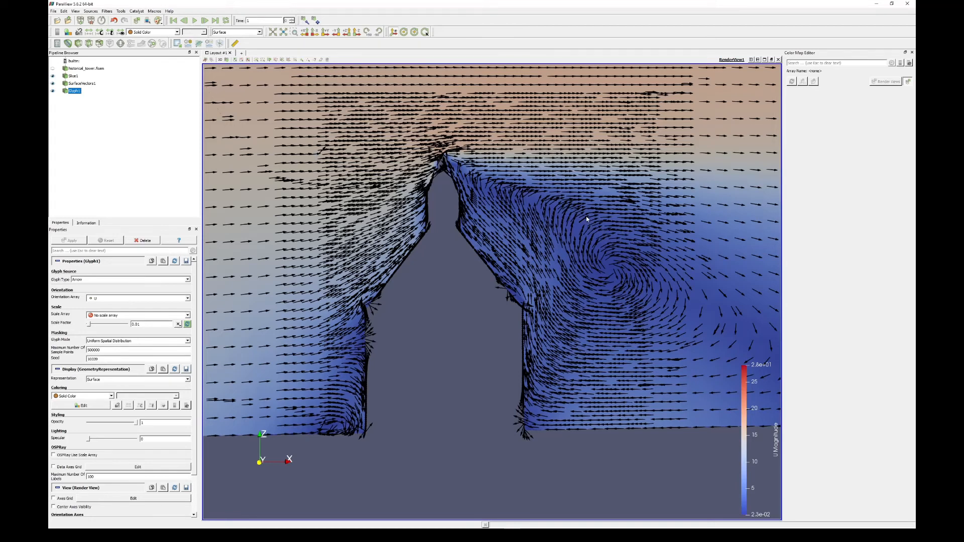
scroll(590, 219, "down", 2)
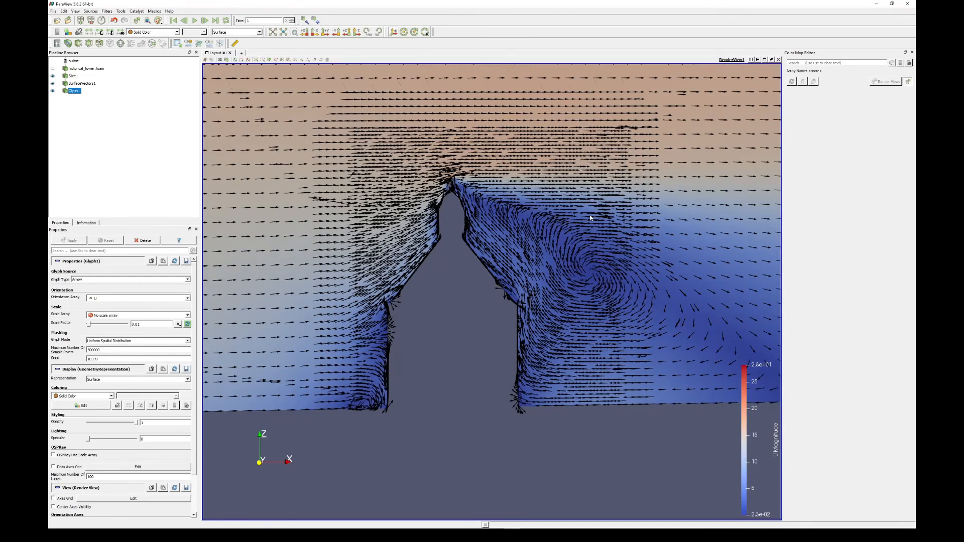
scroll(590, 217, "down", 1)
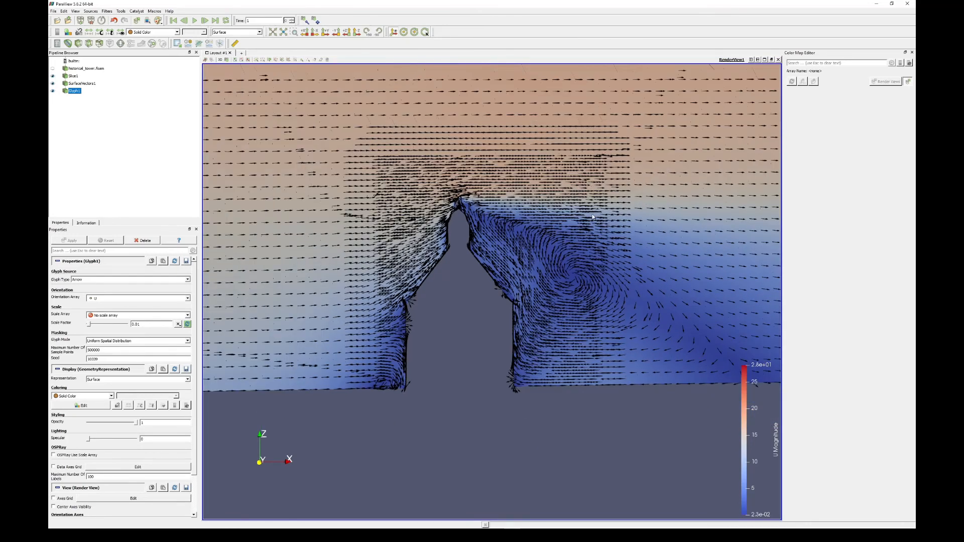
middle_click_drag(662, 254, 571, 238)
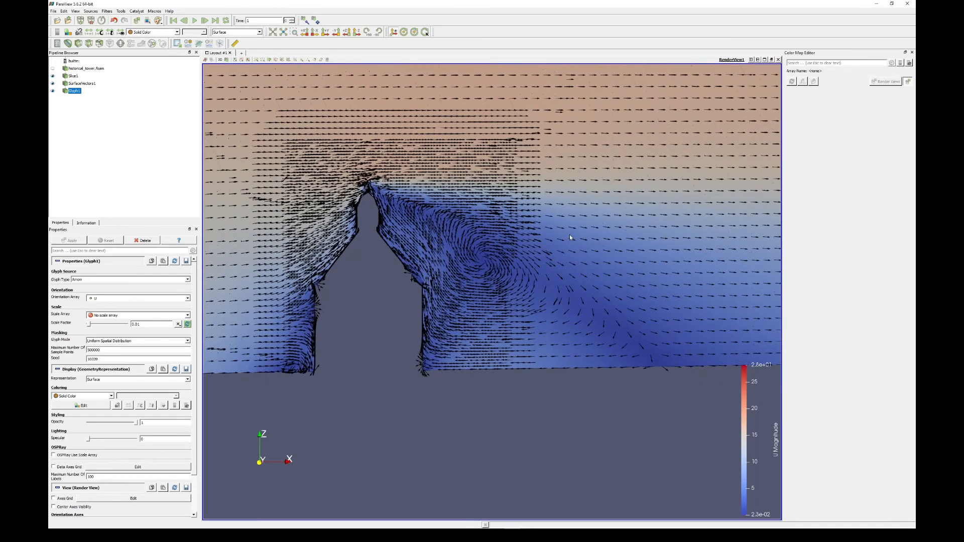
middle_click_drag(480, 234, 597, 251)
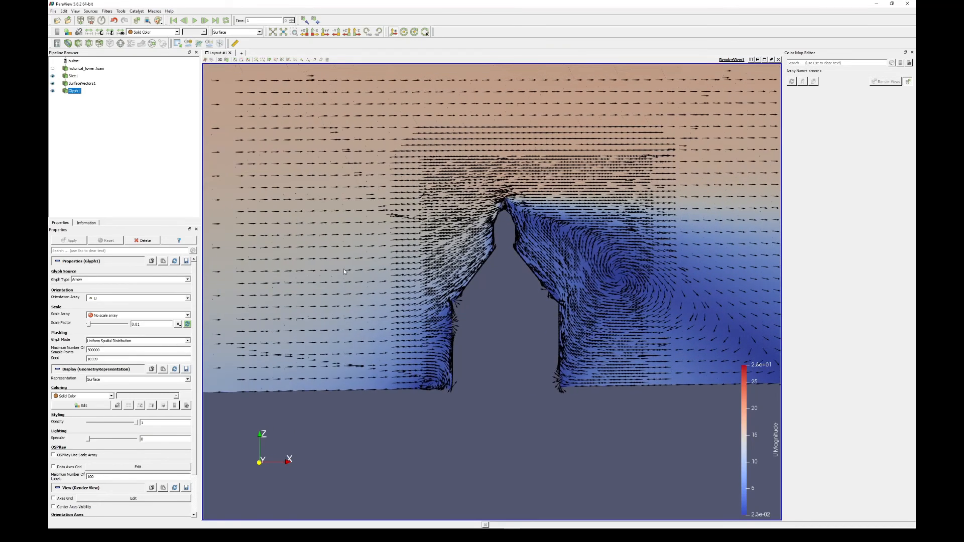
- Orient the slice plane with a Z normal and apply the change
left_click(73, 76)
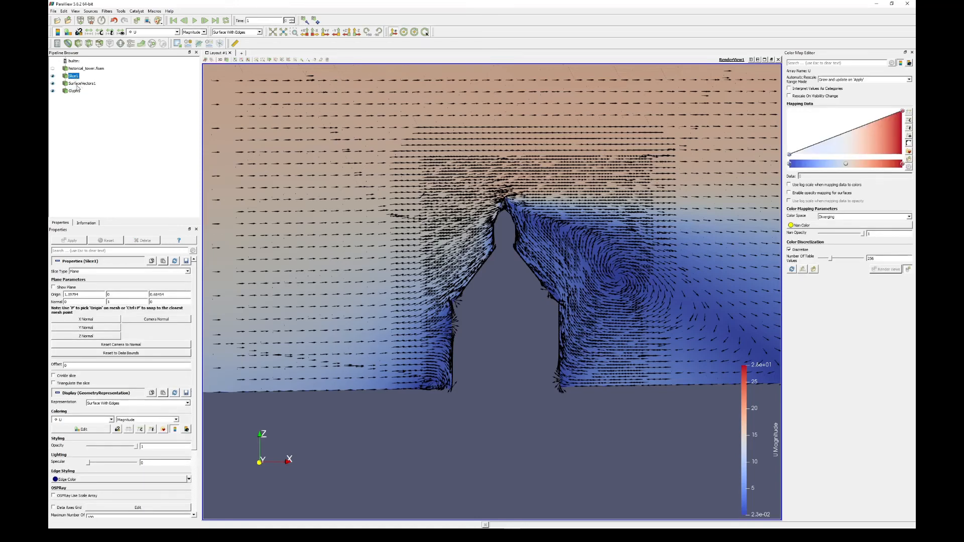
scroll(397, 373, "down", 3)
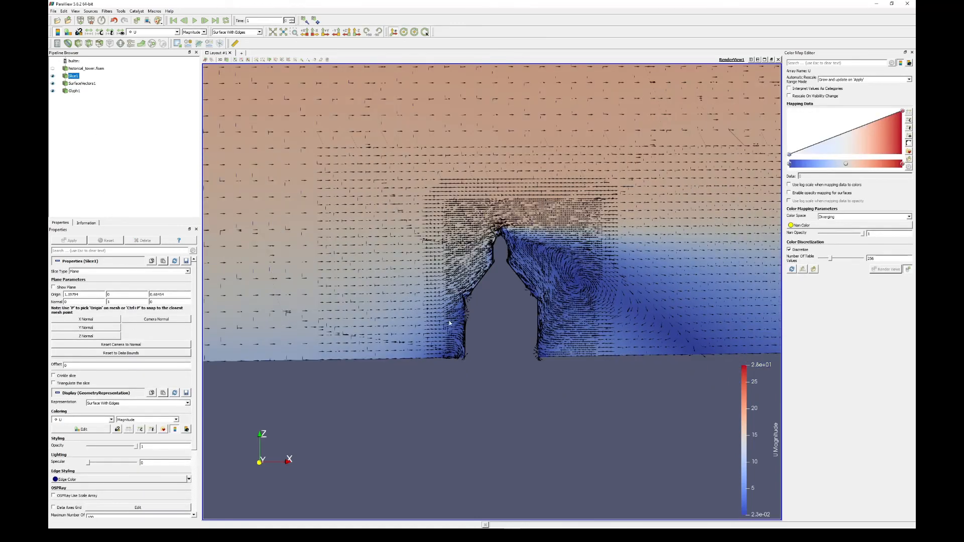
scroll(531, 239, "up", 3)
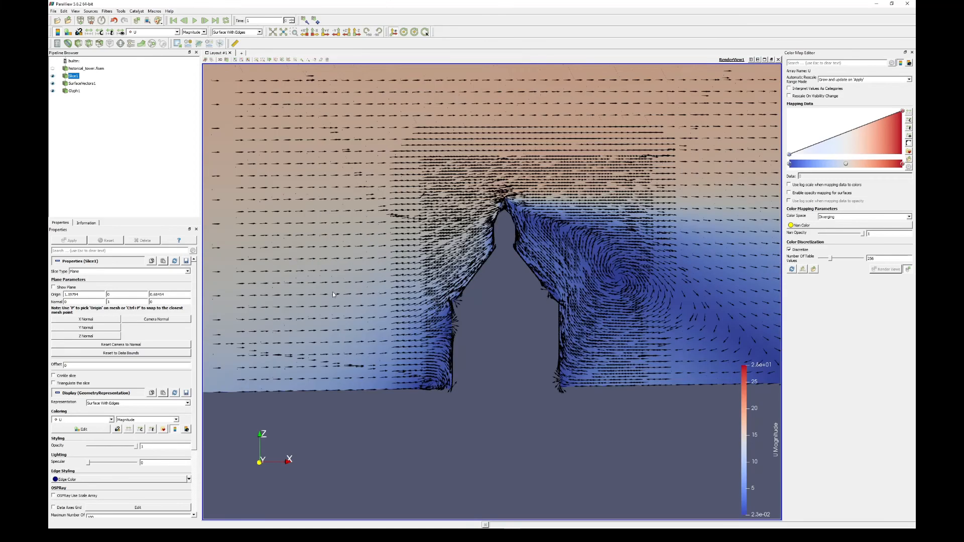
left_click(84, 337)
left_click(70, 241)
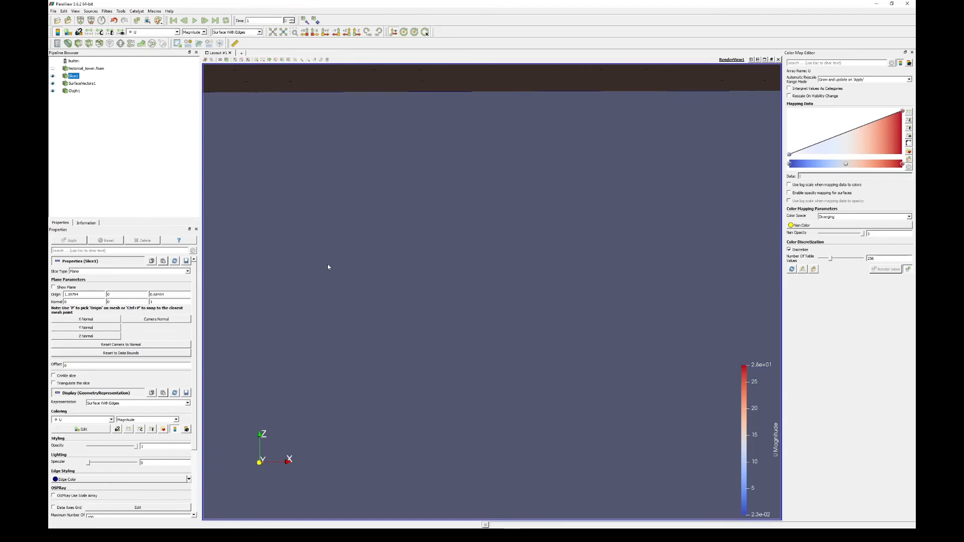
- Set the Z coordinate of the slice plane's origin to 0.1 and apply it
left_click_drag(328, 264, 393, 305)
scroll(391, 300, "up", 4)
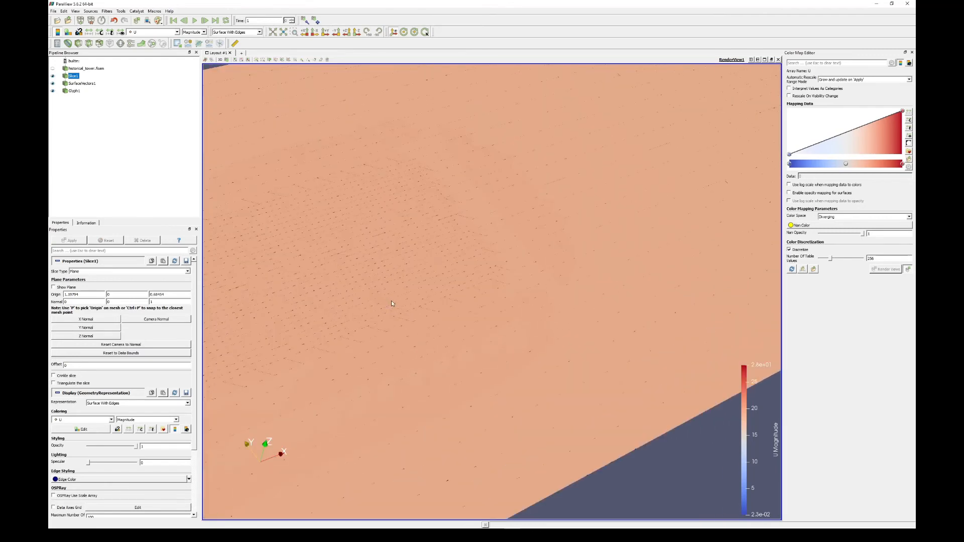
scroll(391, 301, "down", 1)
middle_click_drag(372, 287, 453, 281)
scroll(453, 282, "down", 1)
left_click_drag(277, 327, 261, 298)
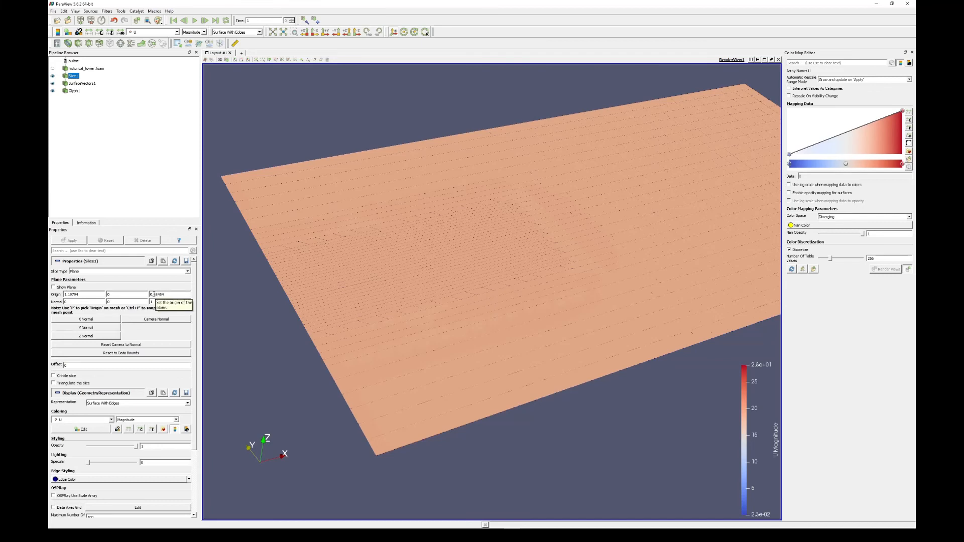
left_click_drag(153, 295, 210, 291)
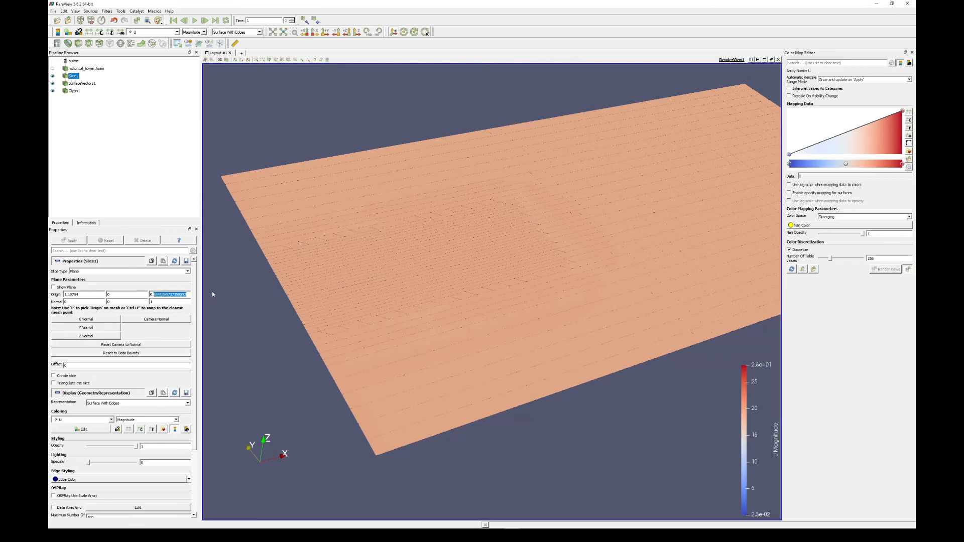
type("1")
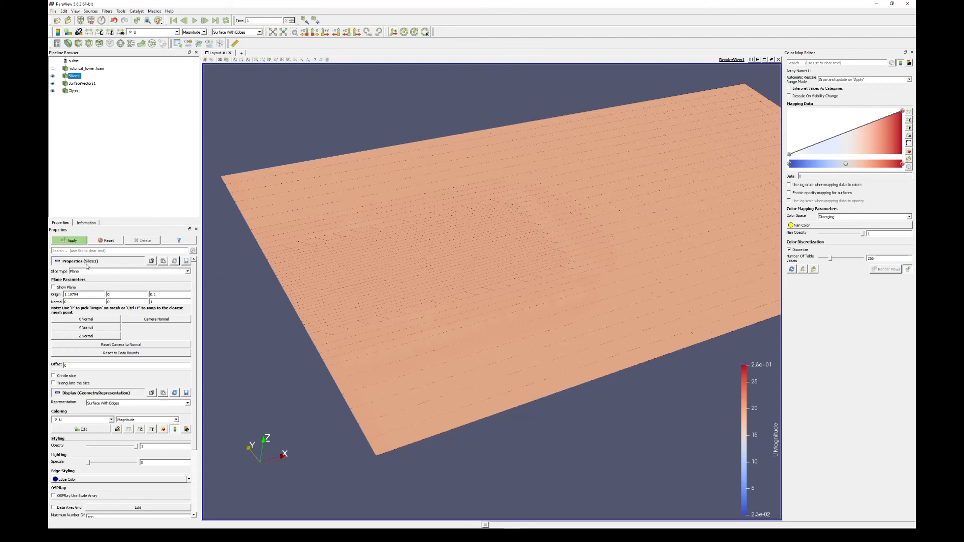
left_click(69, 241)
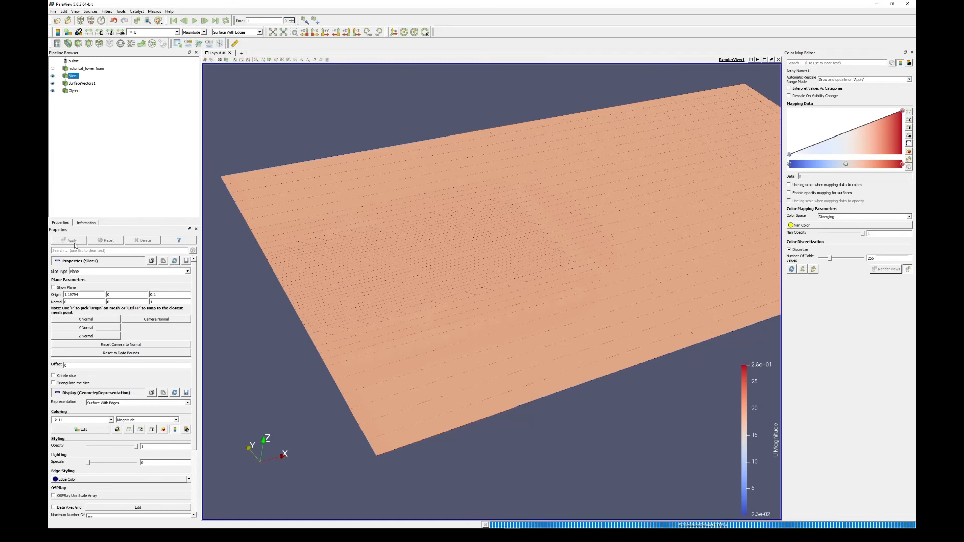
scroll(447, 387, "up", 5)
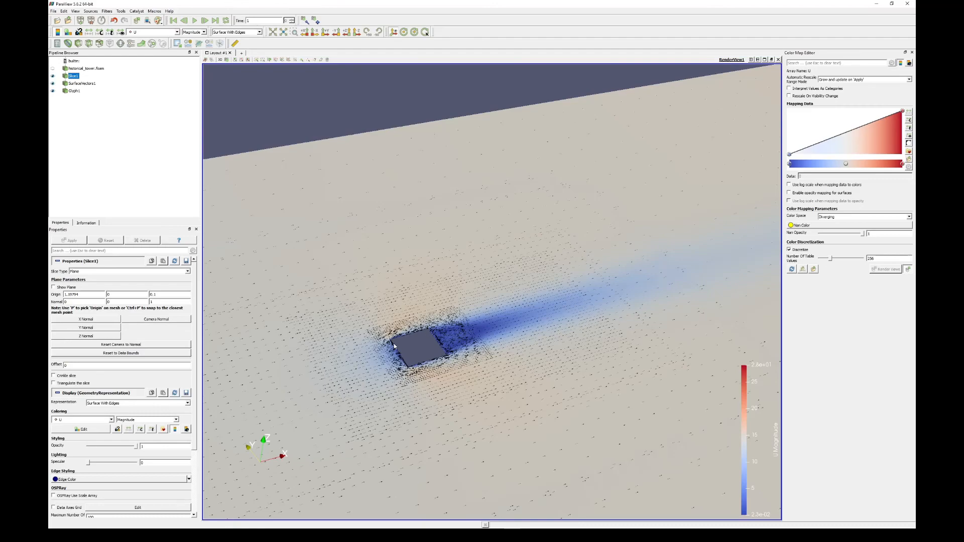
left_click_drag(364, 419, 465, 445)
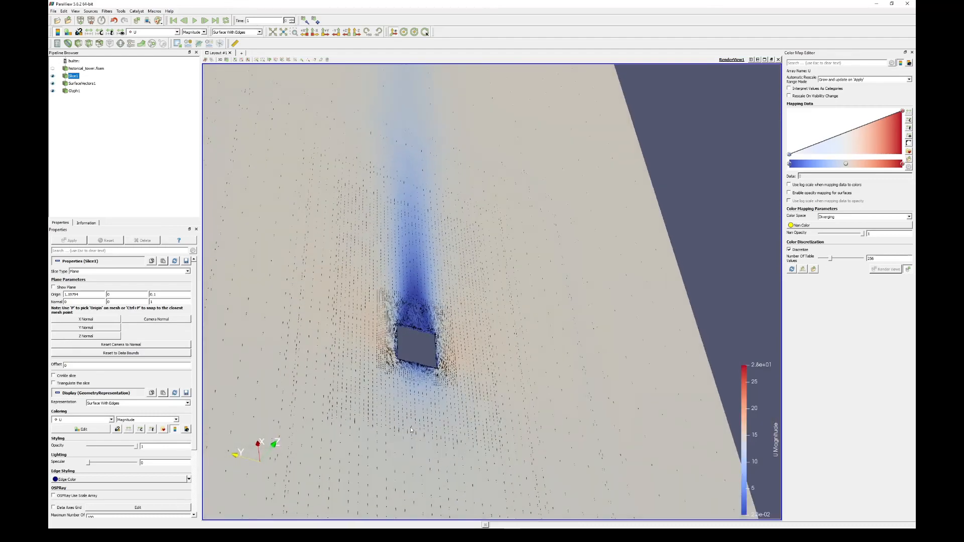
- Examine the flow arrows around the tower's base on the horizontal slice, especially at the windward corners and along both side walls
scroll(336, 396, "up", 5)
left_click_drag(335, 396, 412, 390)
middle_click_drag(414, 391, 397, 328)
scroll(396, 350, "up", 2)
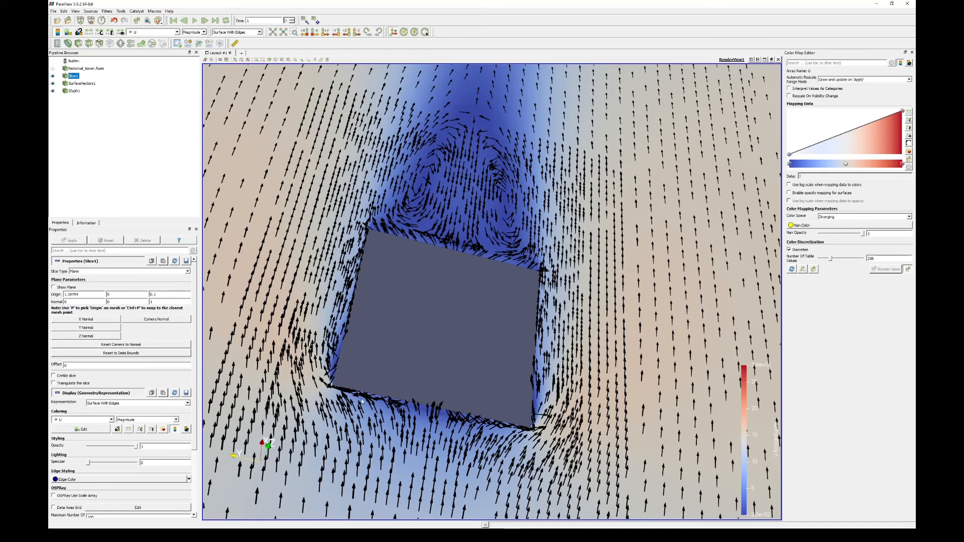
left_click_drag(316, 415, 397, 394)
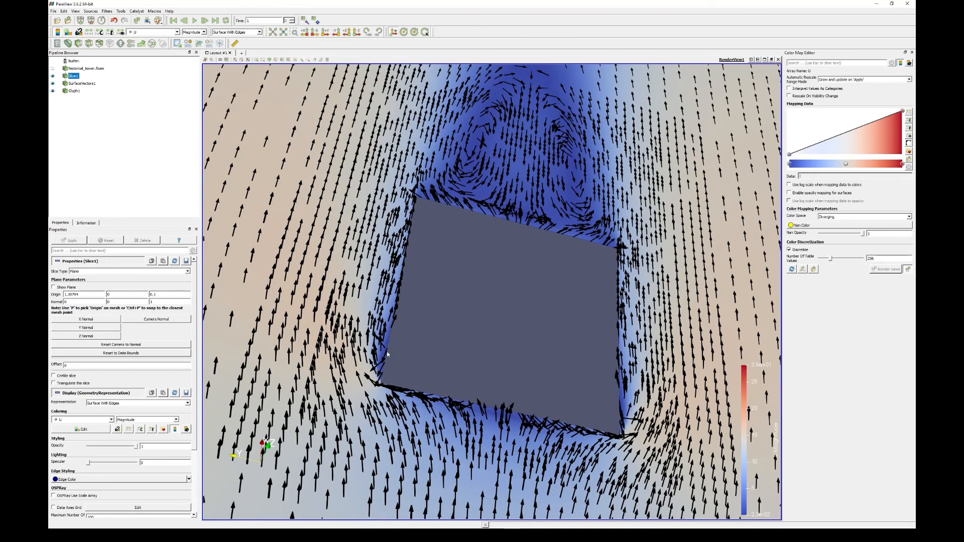
scroll(337, 380, "up", 3)
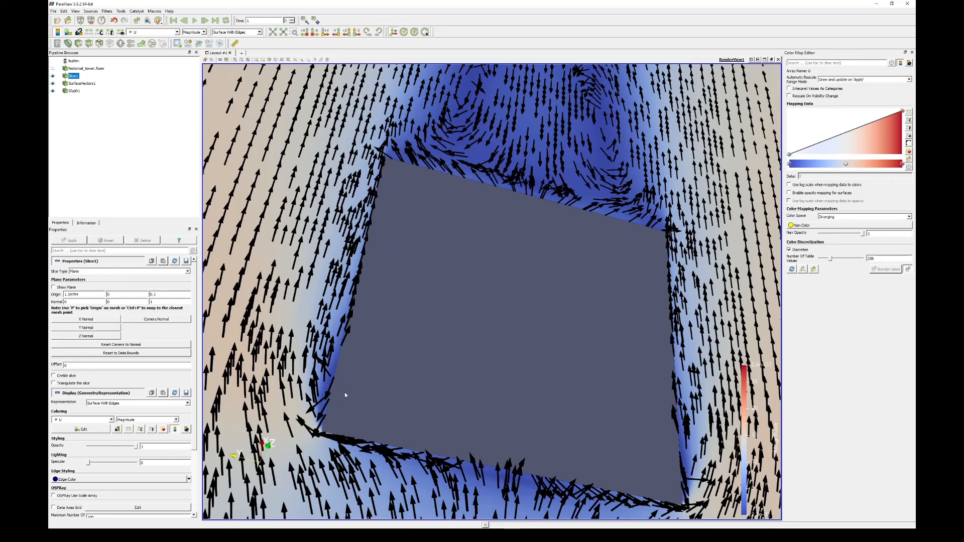
middle_click_drag(496, 393, 250, 303)
left_click_drag(393, 340, 376, 335)
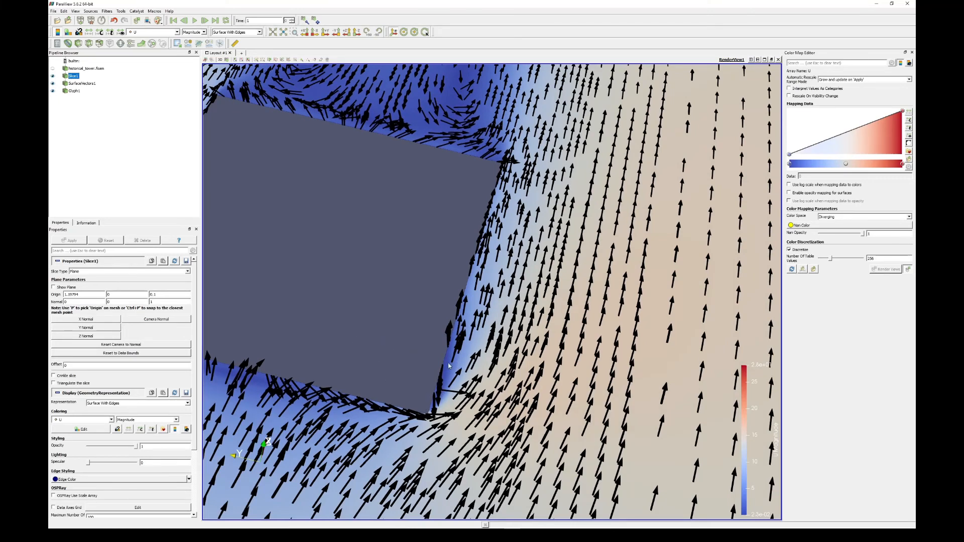
middle_click_drag(384, 331, 463, 354)
middle_click_drag(467, 293, 474, 305)
- Examine the paired recirculation vortices behind the tower's leeward face and the overall flow around its footprint from several angles
left_click_drag(343, 358, 373, 310)
middle_click_drag(373, 308, 372, 414)
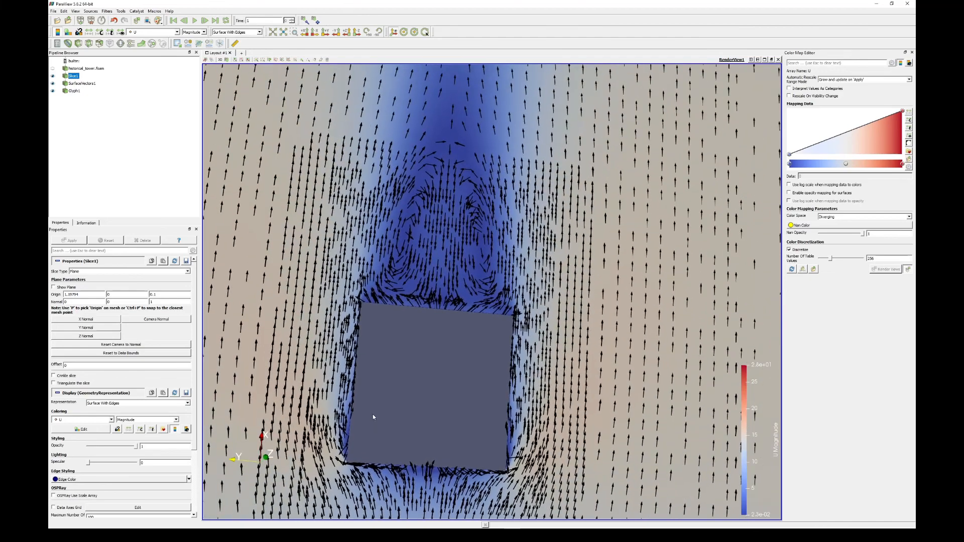
middle_click_drag(431, 359, 432, 383)
middle_click_drag(420, 285, 423, 316)
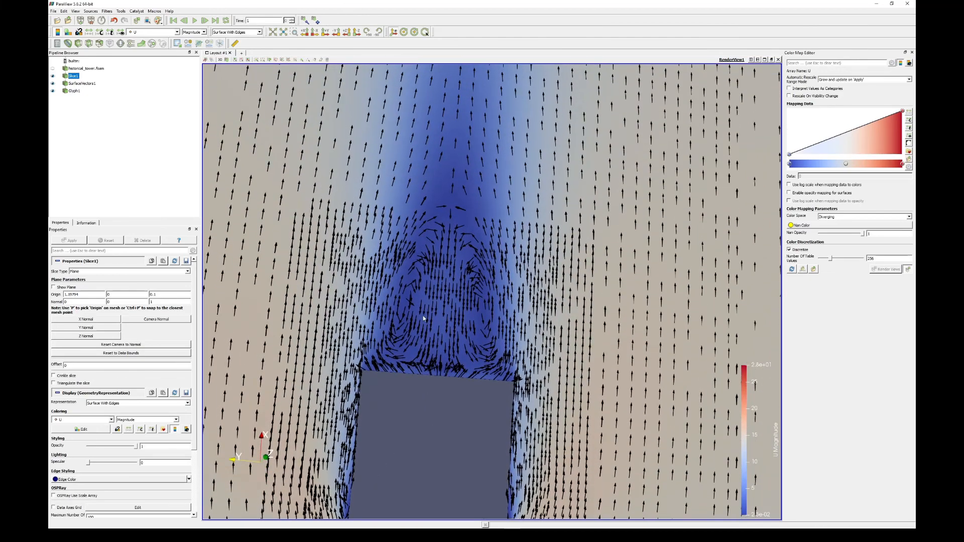
scroll(423, 317, "up", 2)
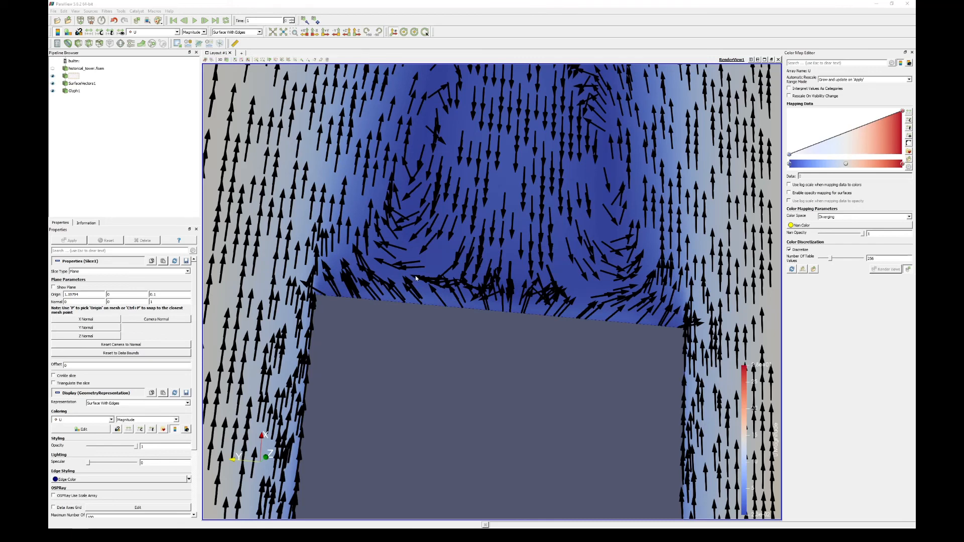
middle_click_drag(427, 302, 431, 143)
middle_click_drag(428, 253, 427, 243)
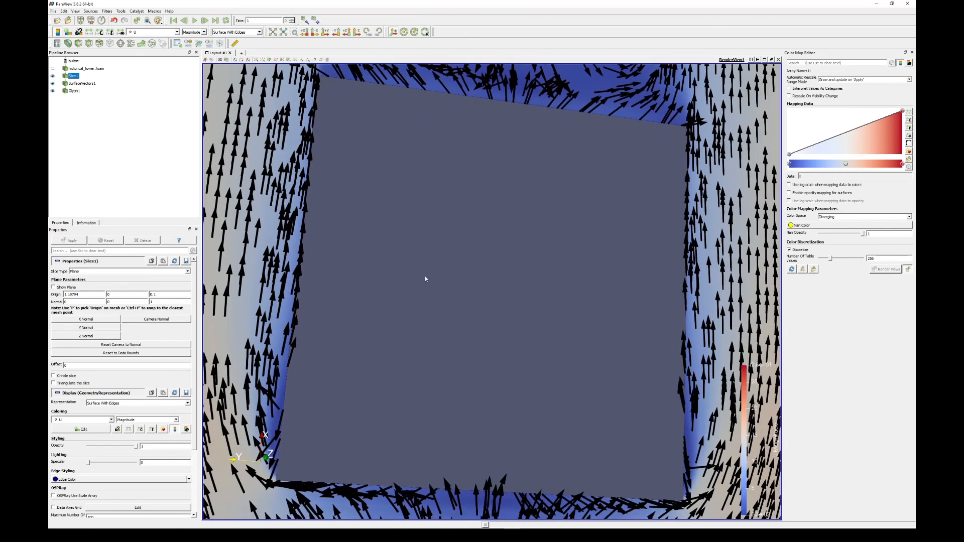
scroll(442, 231, "down", 3)
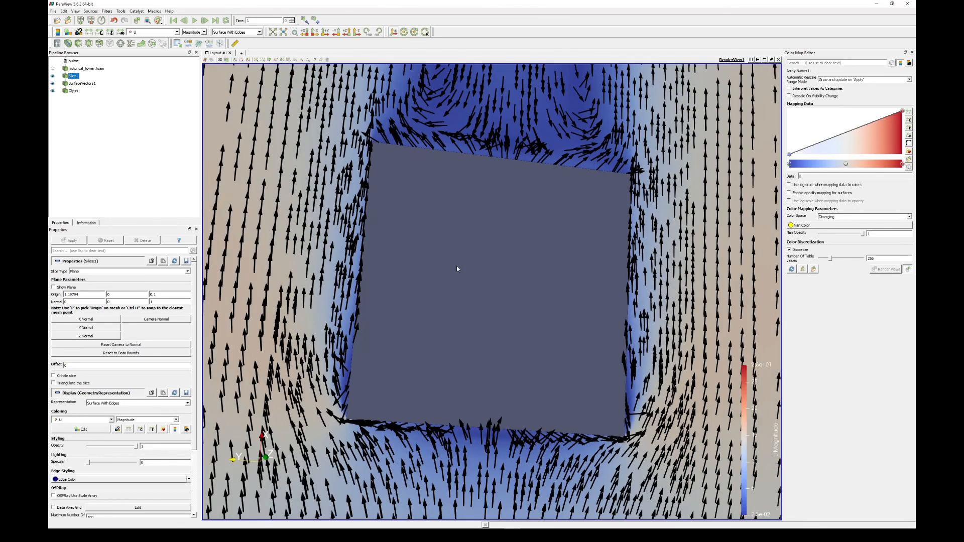
scroll(457, 267, "down", 1)
left_click_drag(443, 258, 484, 252)
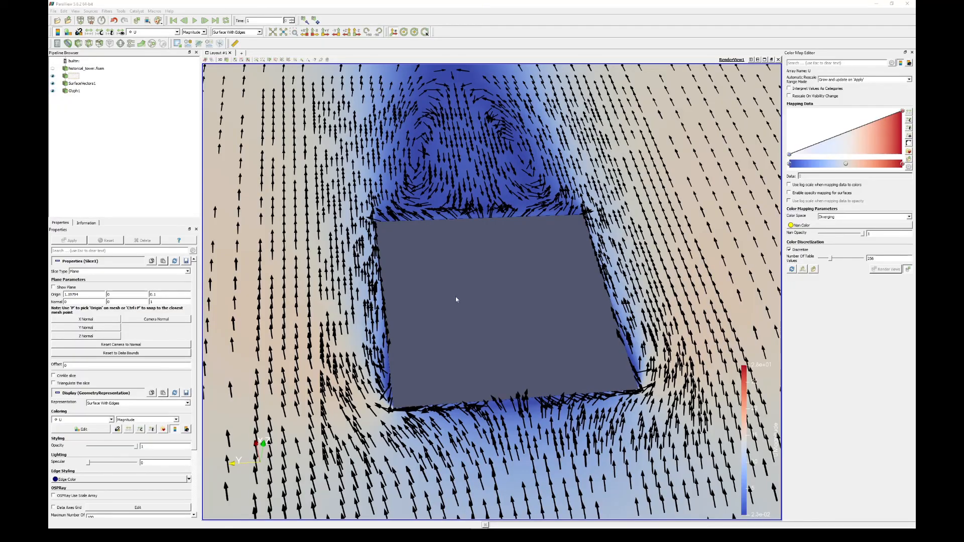
left_click_drag(456, 298, 365, 284)
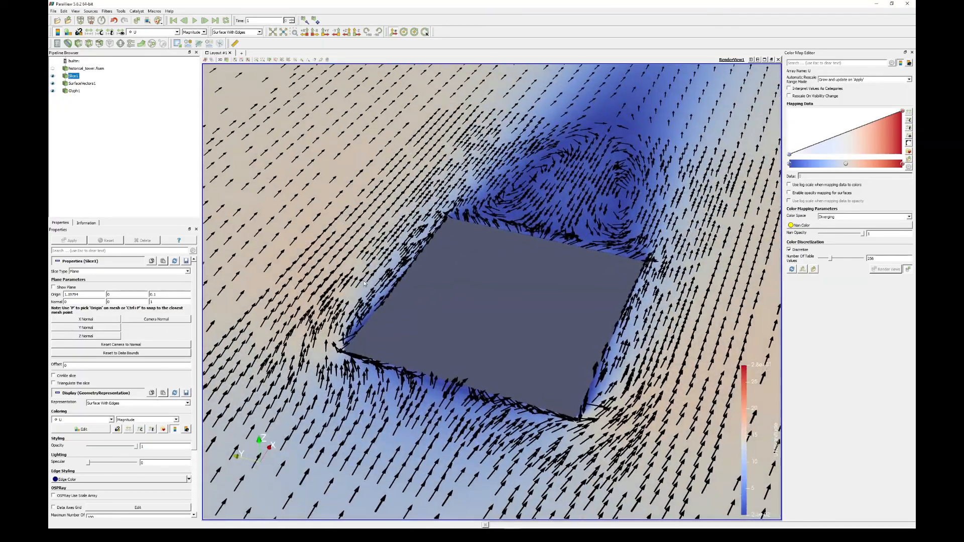